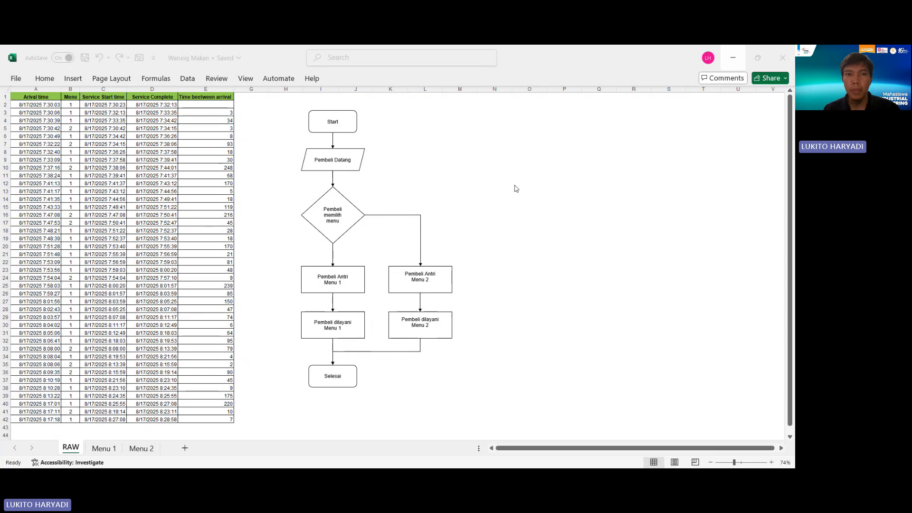
Review the arrival data on the RAW sheet, highlighting the full time-between-arrival column next to the process flowchart
left_click(35, 102)
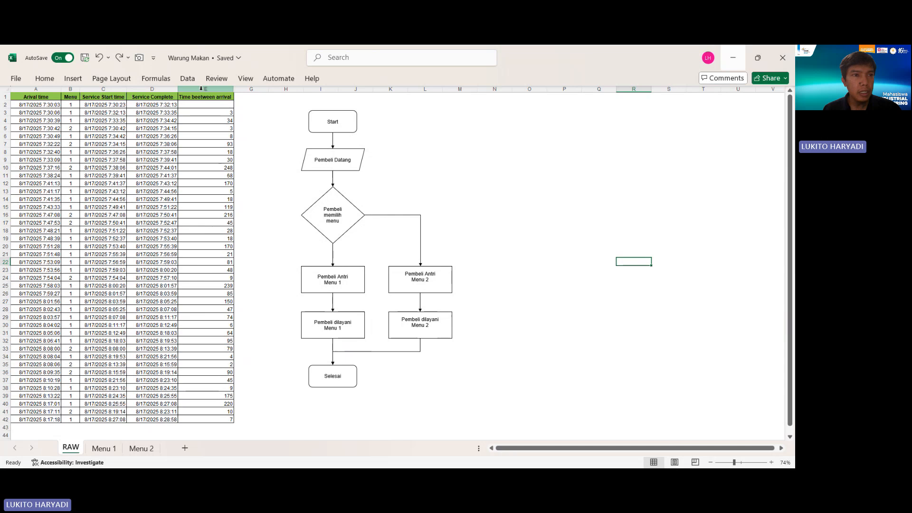
left_click(277, 135)
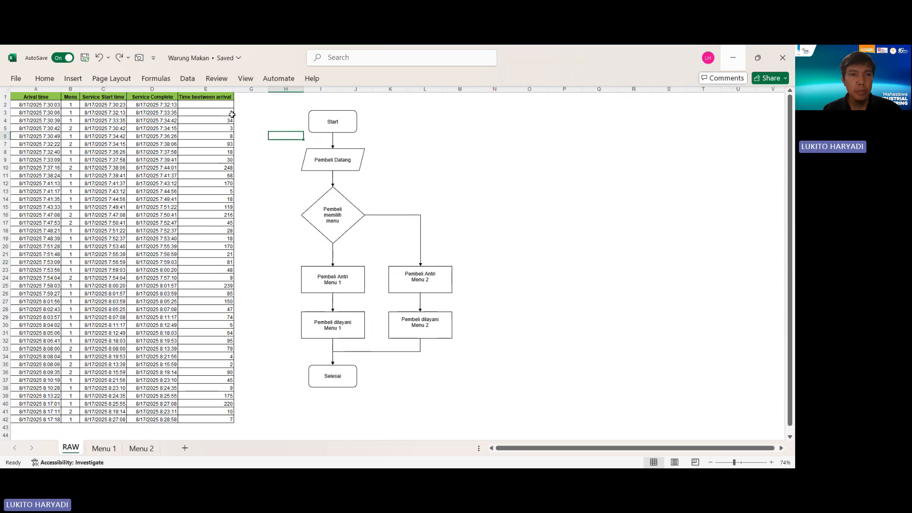
left_click_drag(210, 105, 199, 418)
left_click(285, 288)
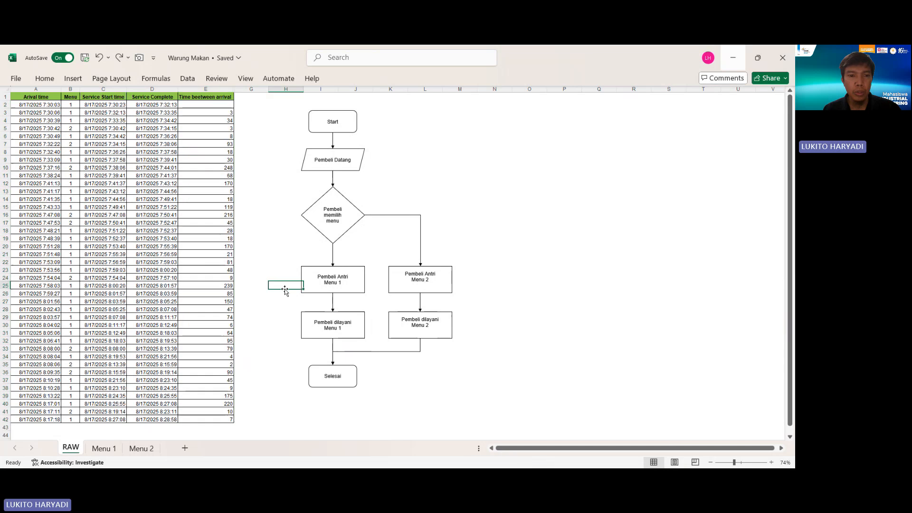
Examine the service time columns on the Menu 1 and Menu 2 sheets
left_click(103, 452)
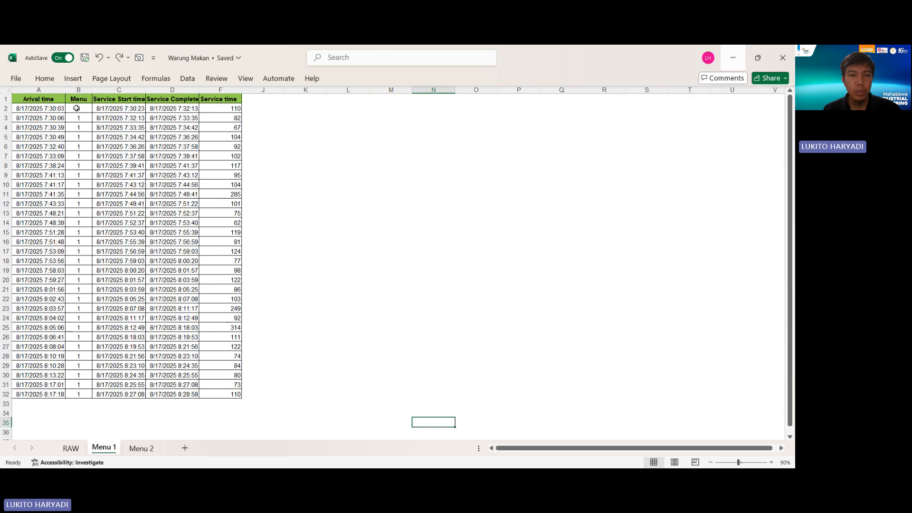
left_click_drag(231, 109, 243, 396)
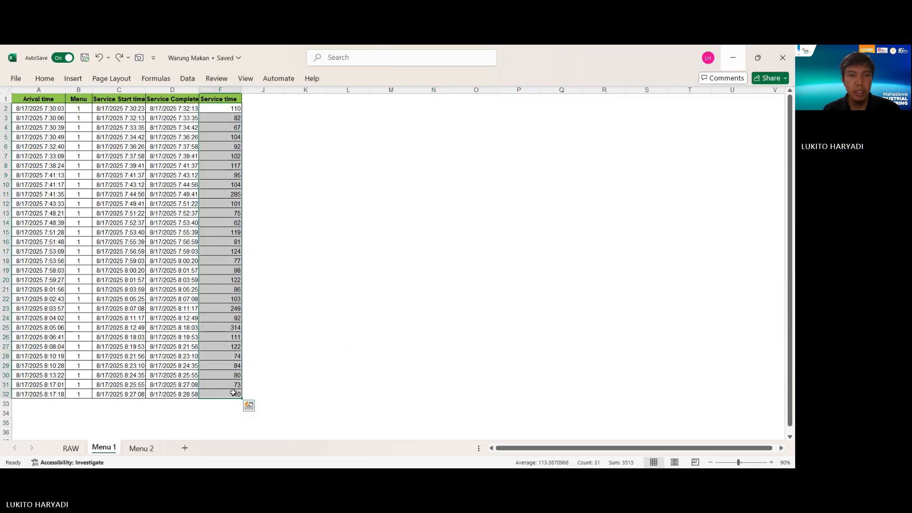
left_click(141, 448)
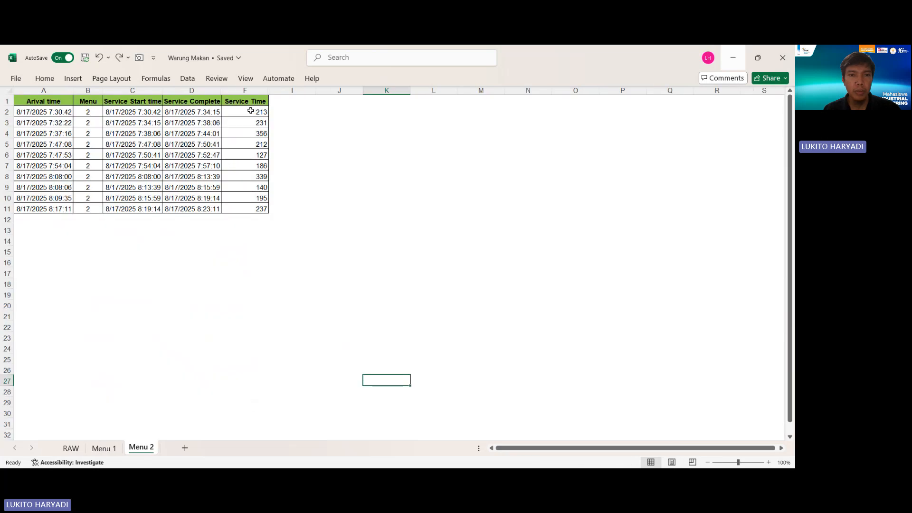
left_click_drag(251, 110, 244, 219)
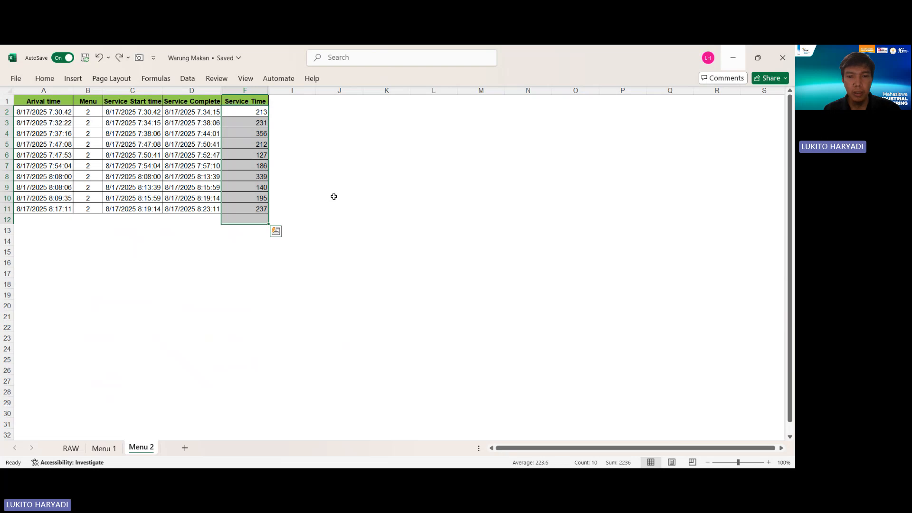
left_click(318, 316)
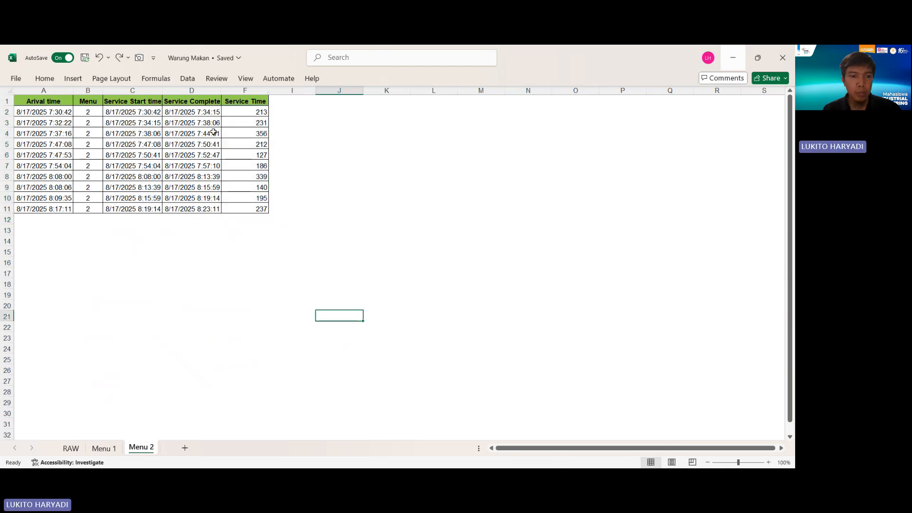
Look through the RAW, Menu 1 and Menu 2 sheets again and highlight the Menu 2 service times in F2:F11
left_click(70, 448)
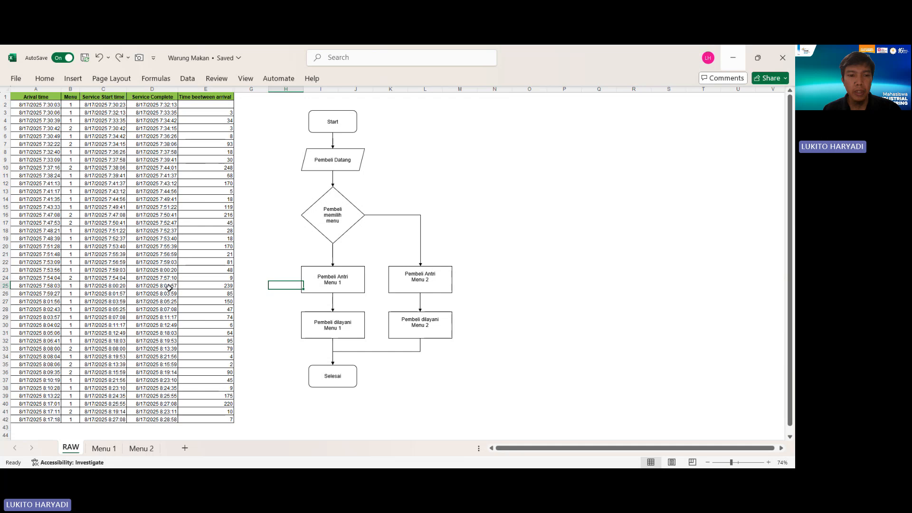
left_click(105, 449)
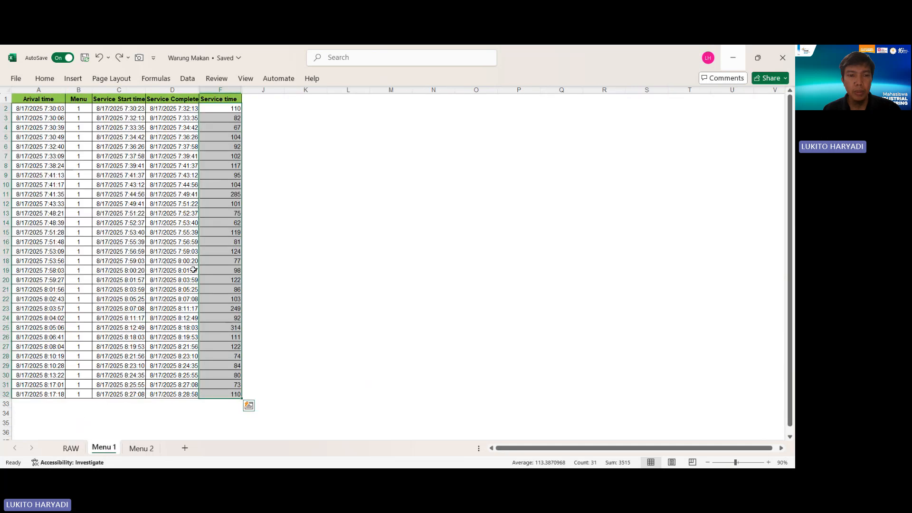
left_click(141, 448)
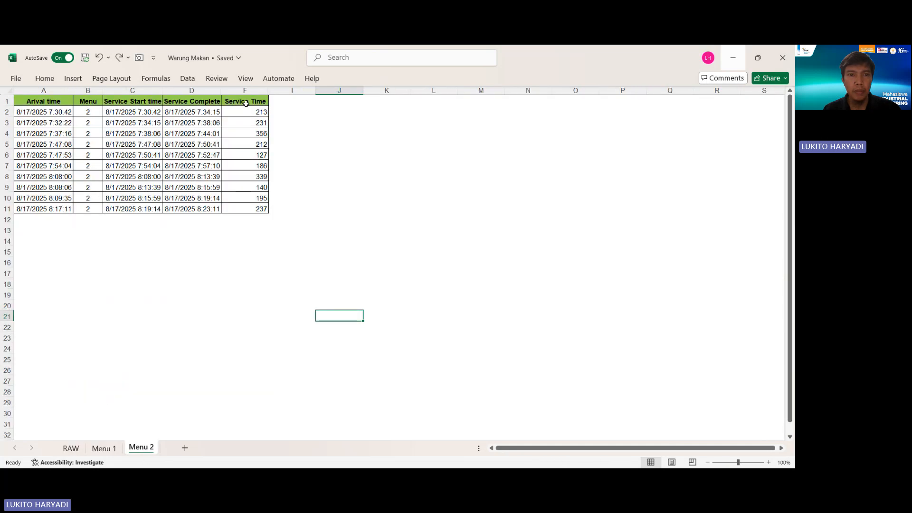
left_click_drag(245, 111, 238, 207)
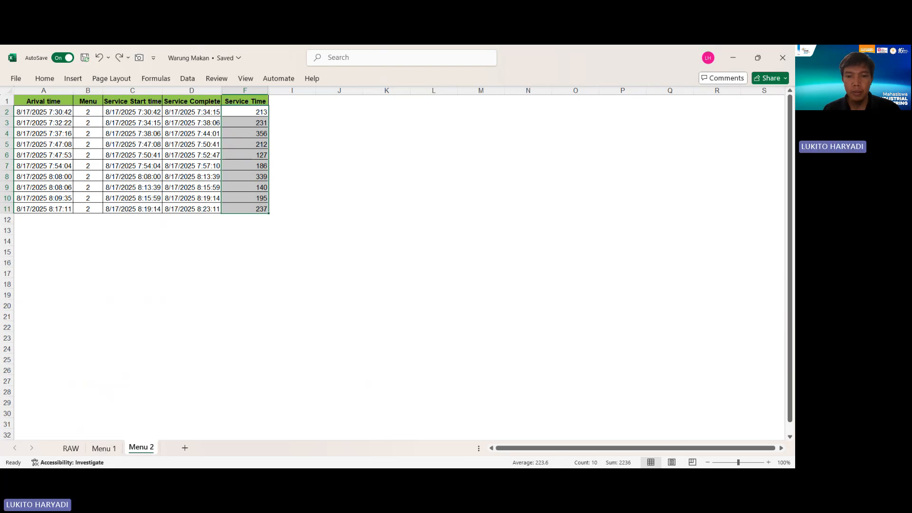
key("alt+Tab")
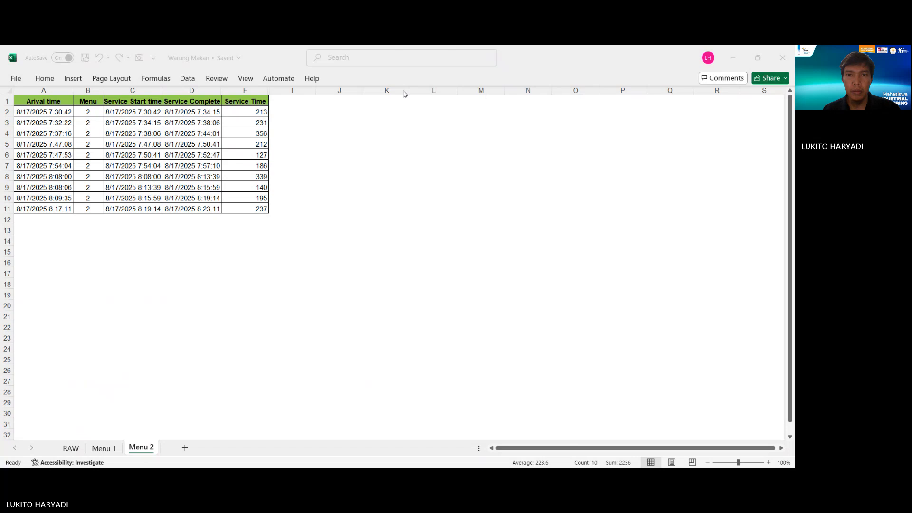
left_click(414, 77)
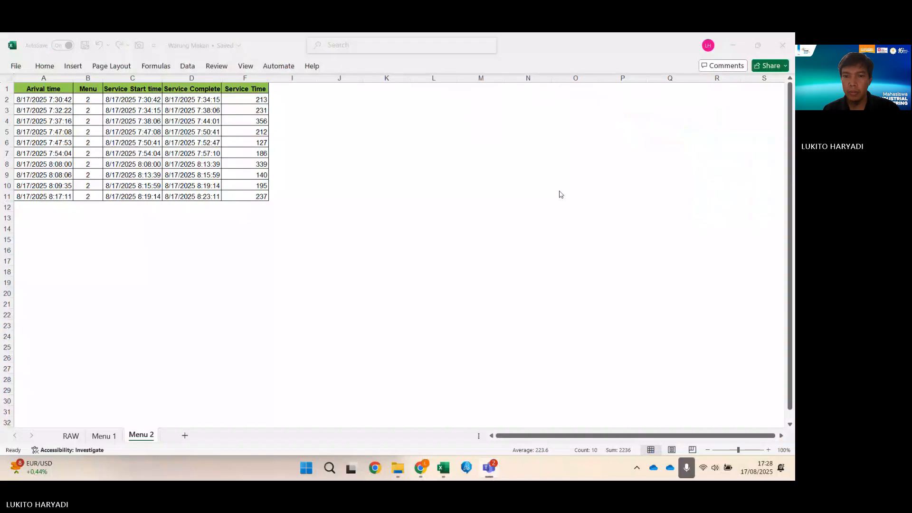
mouse_move(489, 467)
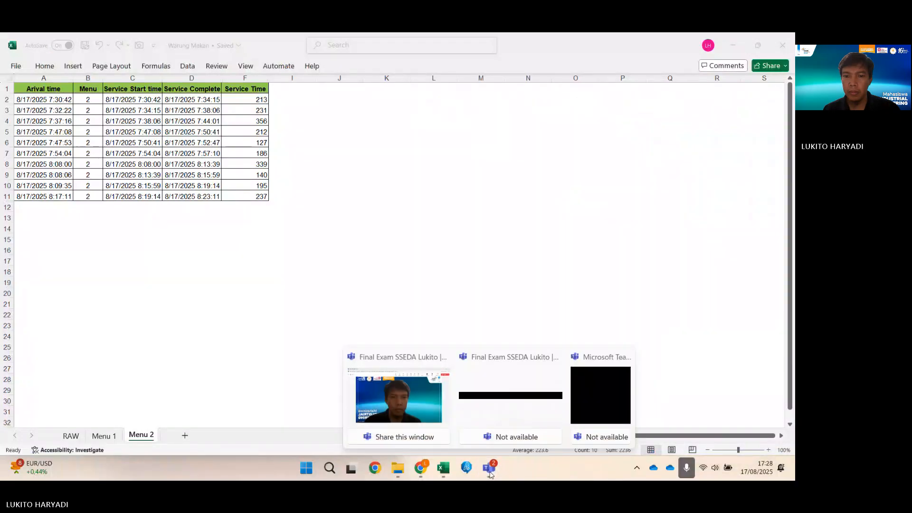
left_click(403, 359)
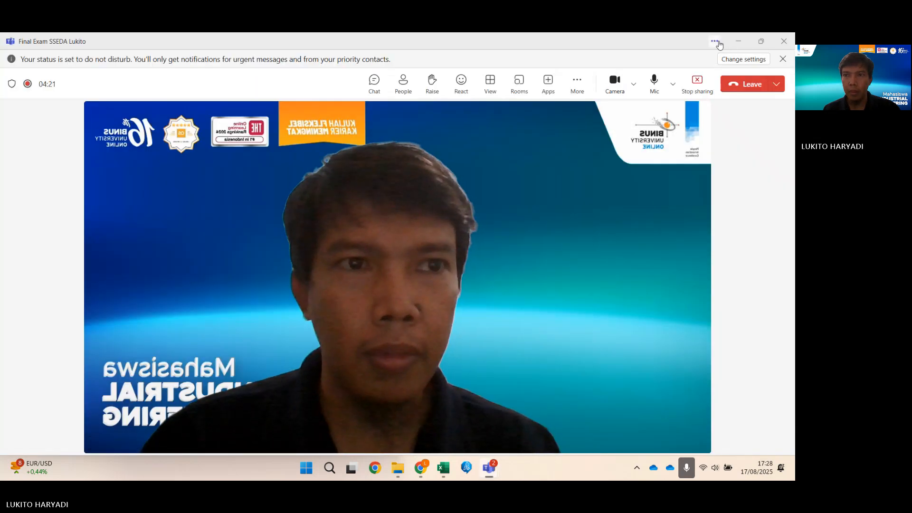
left_click(738, 42)
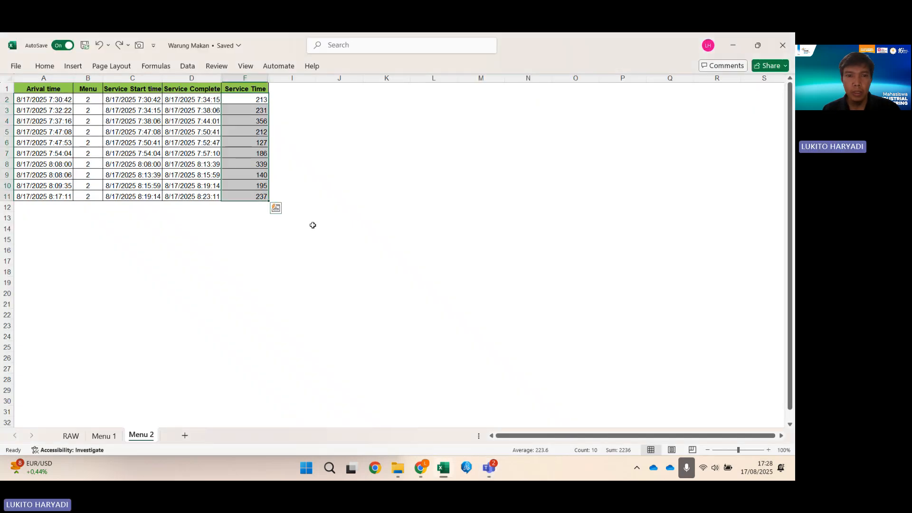
In File Explorer's Input Analyzer folder, inspect the Service Time Menu 1 text file and locate the Service Time Menu 2 and Time Between Arival text files
left_click(398, 475)
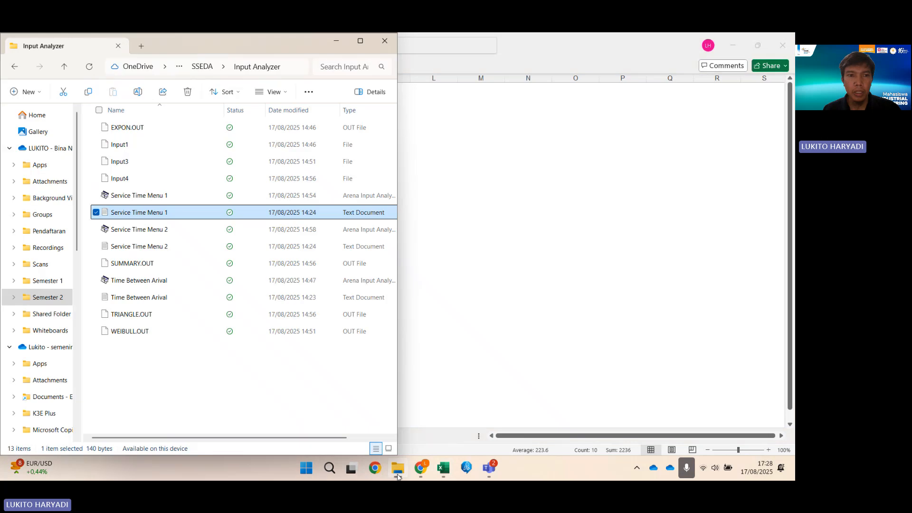
double_click(158, 215)
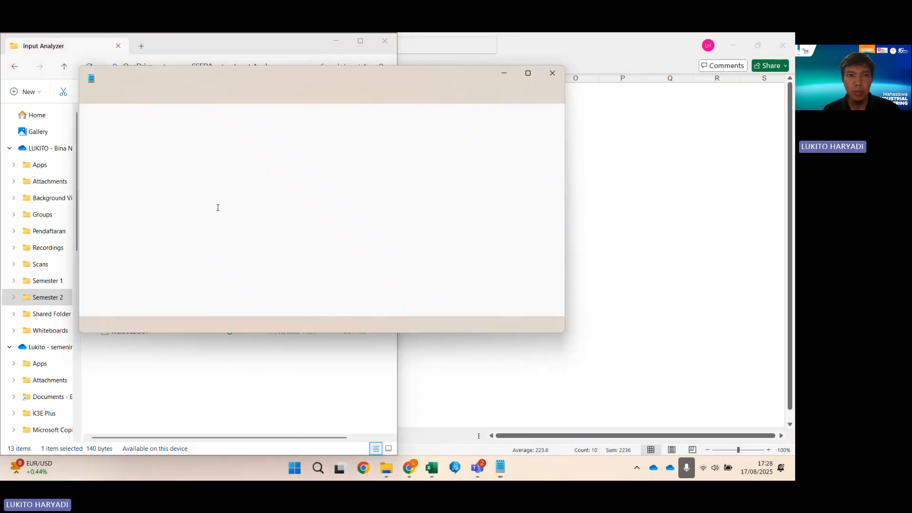
scroll(232, 196, "up", 3)
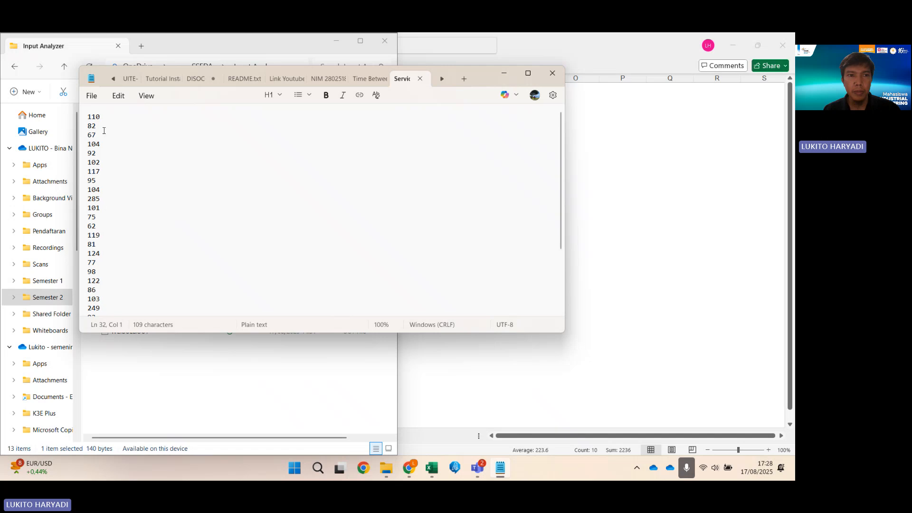
scroll(103, 130, "down", 3)
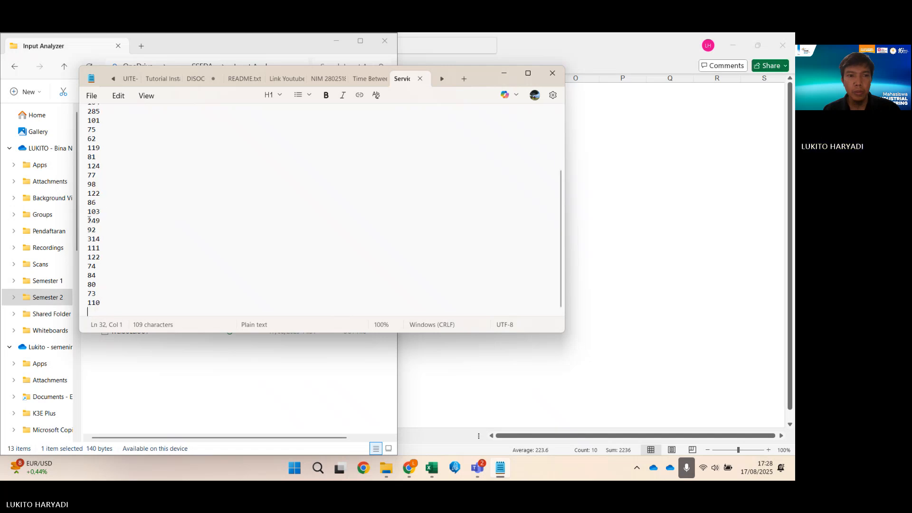
left_click(511, 76)
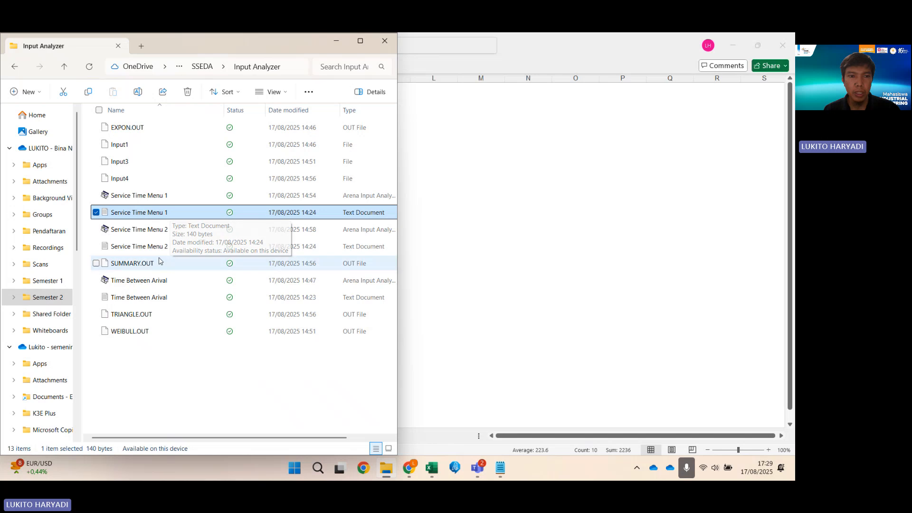
left_click(184, 249)
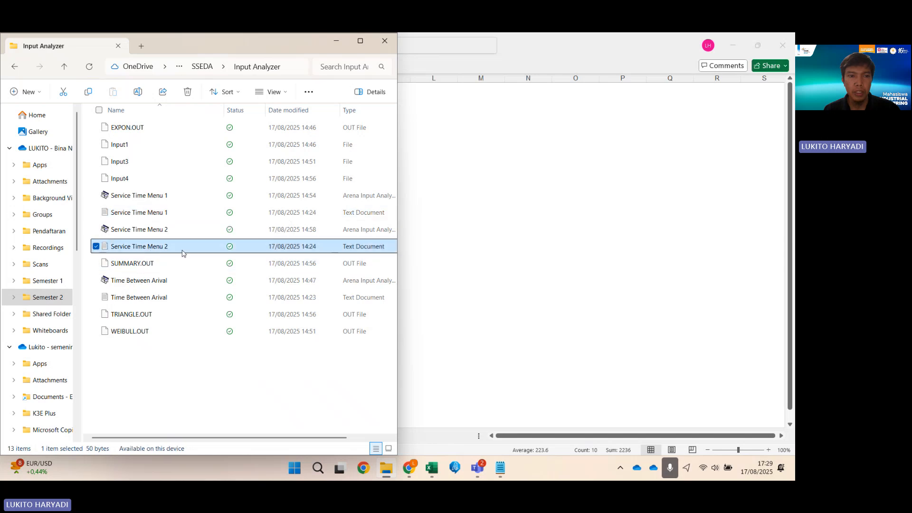
left_click(154, 301)
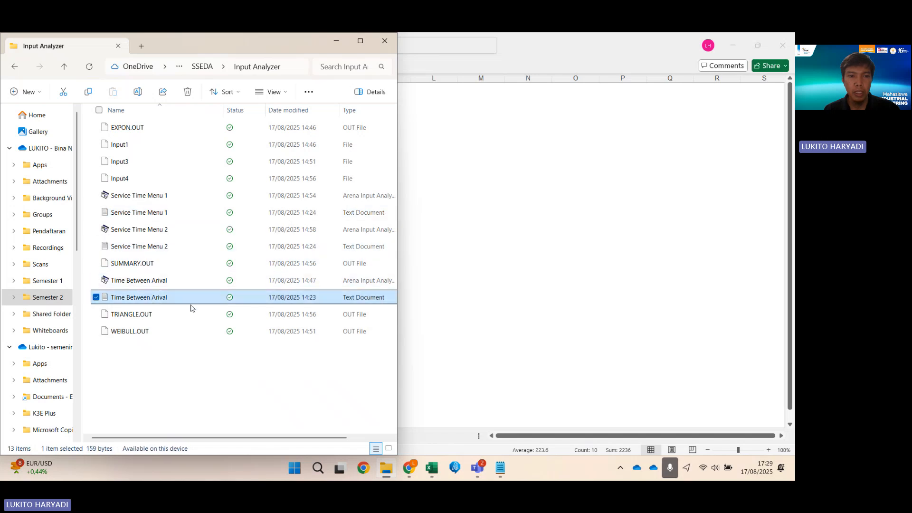
left_click(449, 267)
Switch to Arena, dismiss the Training/Evaluation Mode notice, and launch the Input Analyzer
left_click(455, 469)
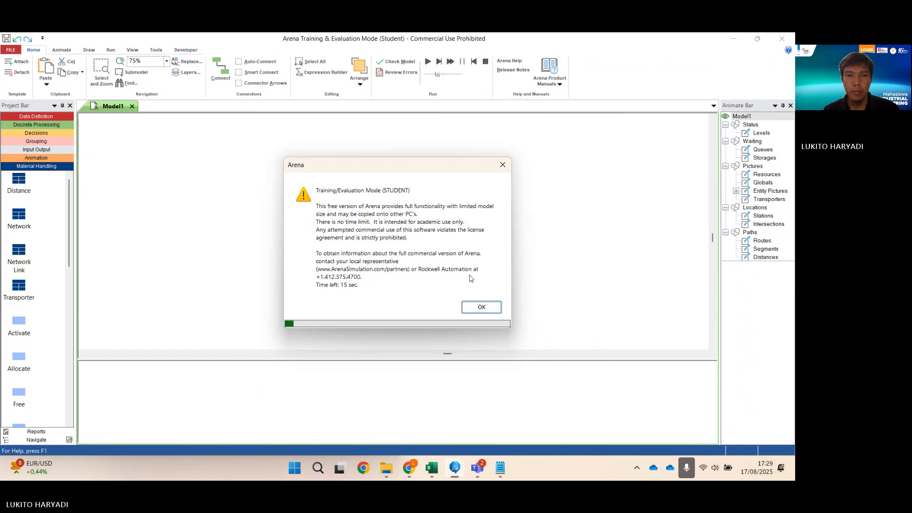
left_click(480, 307)
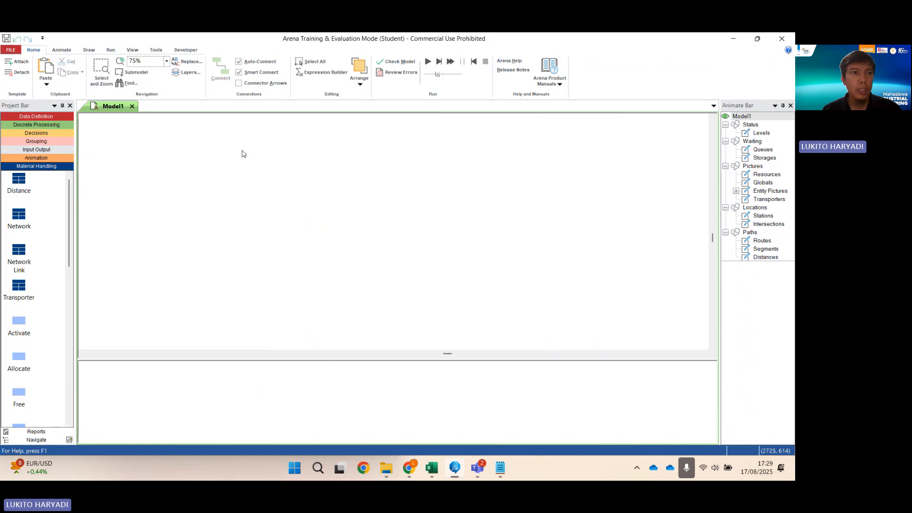
left_click(156, 51)
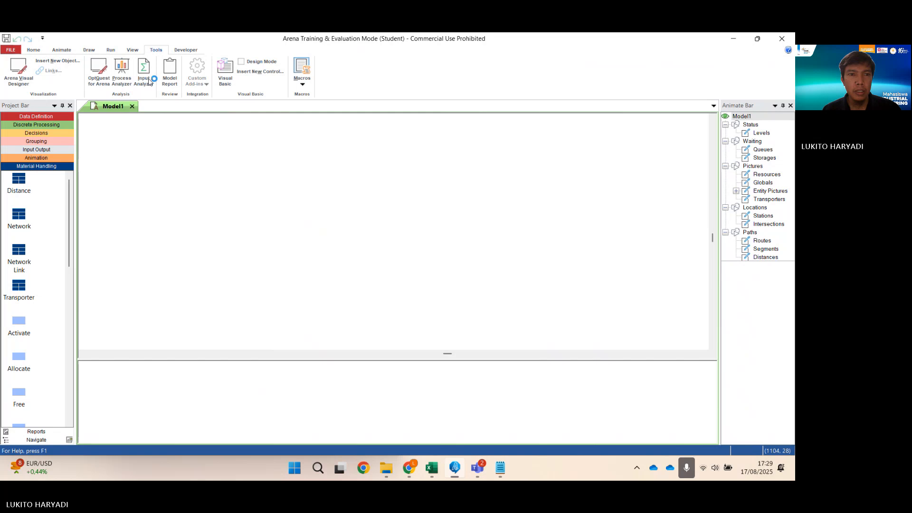
left_click(144, 74)
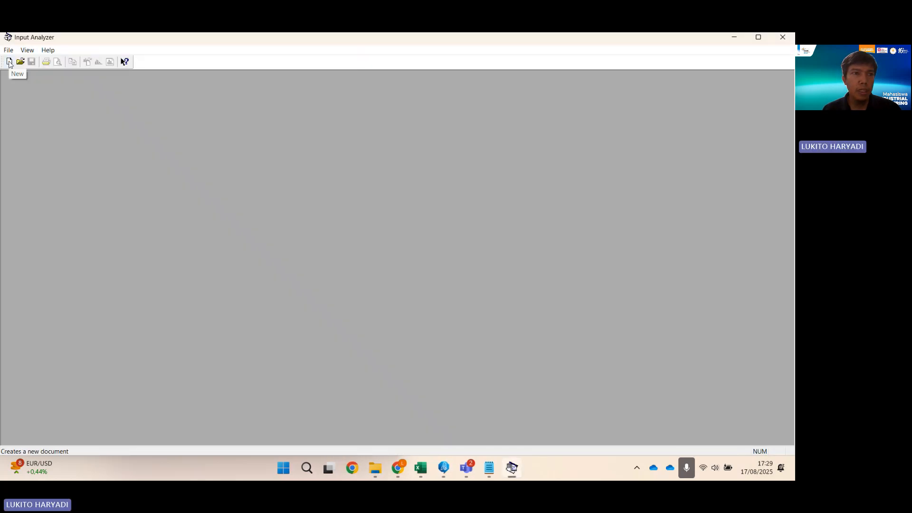
Create a new Input Analyzer document and load the existing Time Between Arival text file as its data
left_click(9, 62)
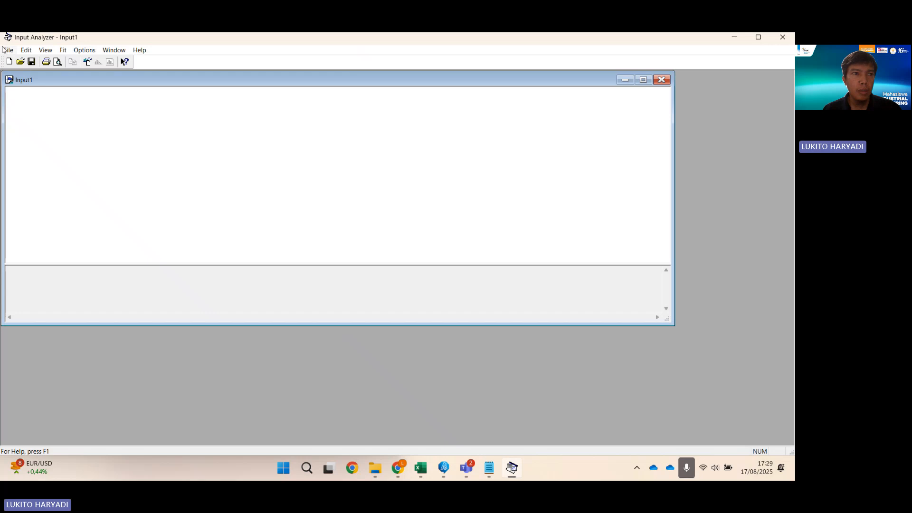
left_click(8, 50)
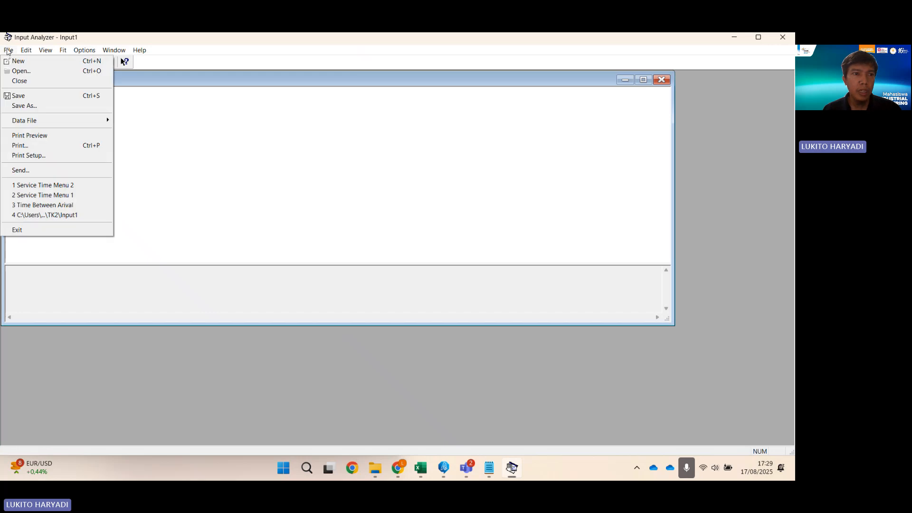
mouse_move(20, 122)
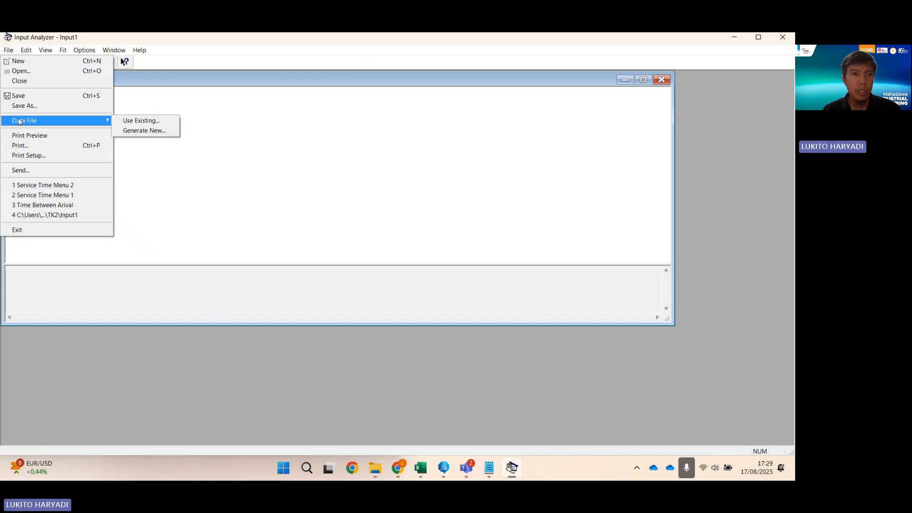
left_click(149, 122)
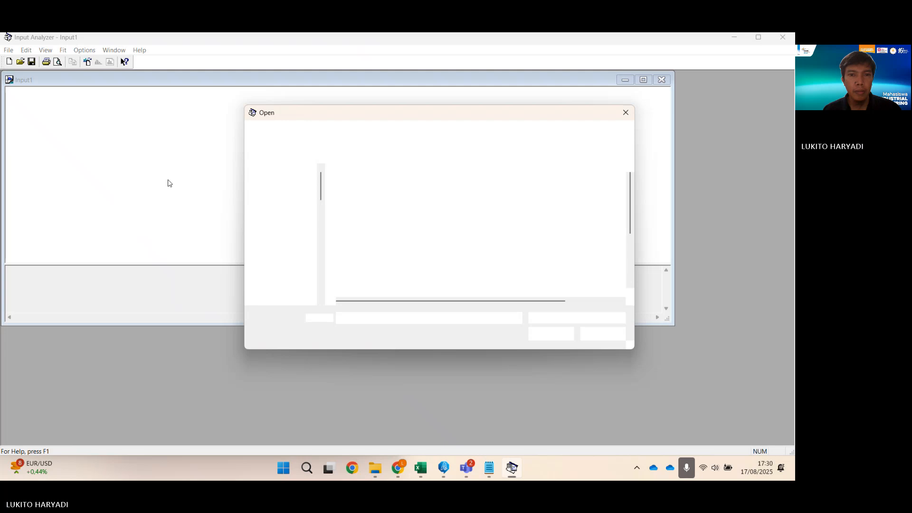
scroll(394, 206, "down", 2)
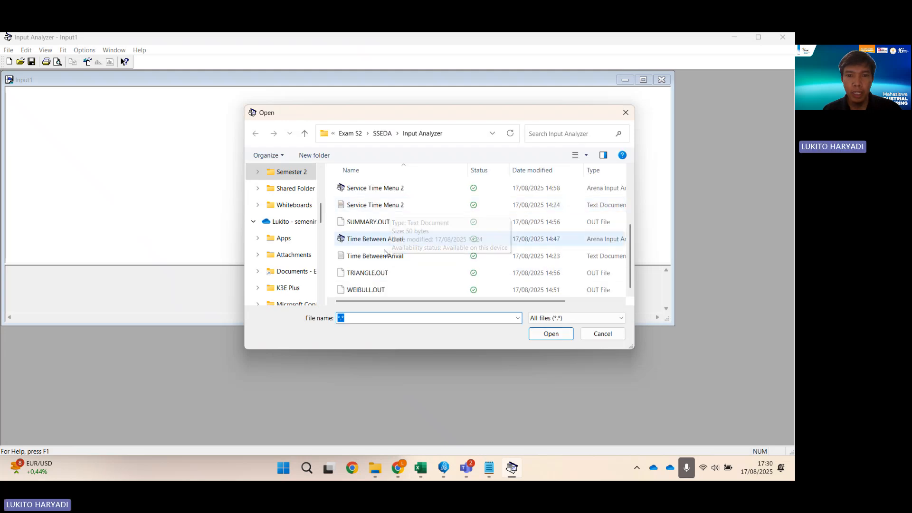
left_click(376, 256)
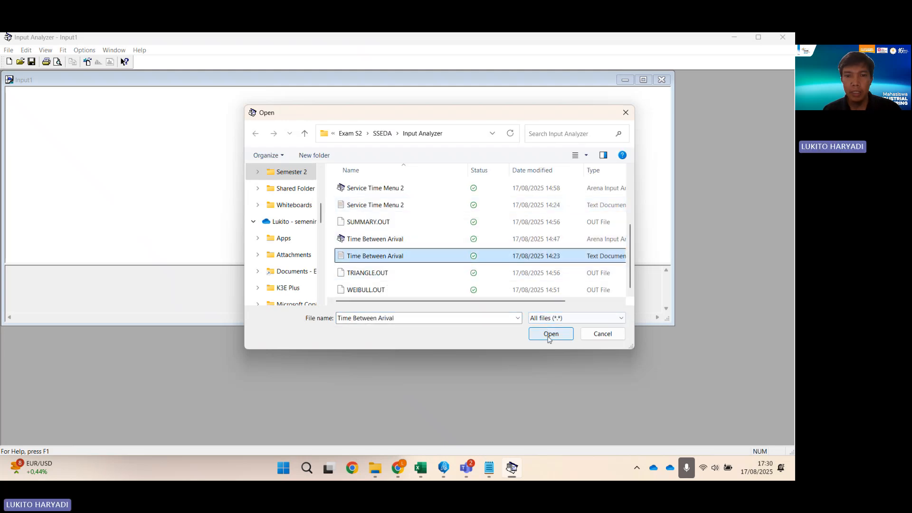
left_click(550, 333)
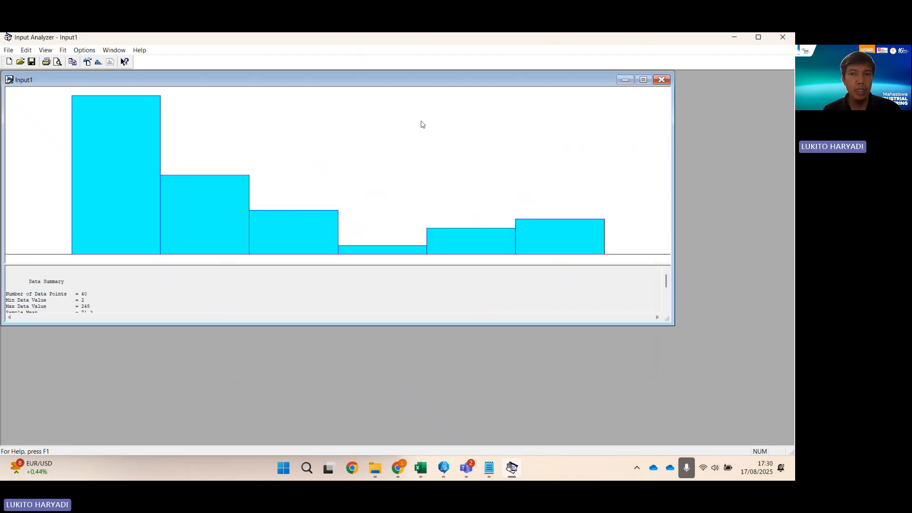
Fit all distributions to the time between arrivals data, resize the window to show the full summary, and highlight its Distribution and Expression lines
left_click_drag(672, 155, 248, 175)
left_click_drag(102, 323, 80, 425)
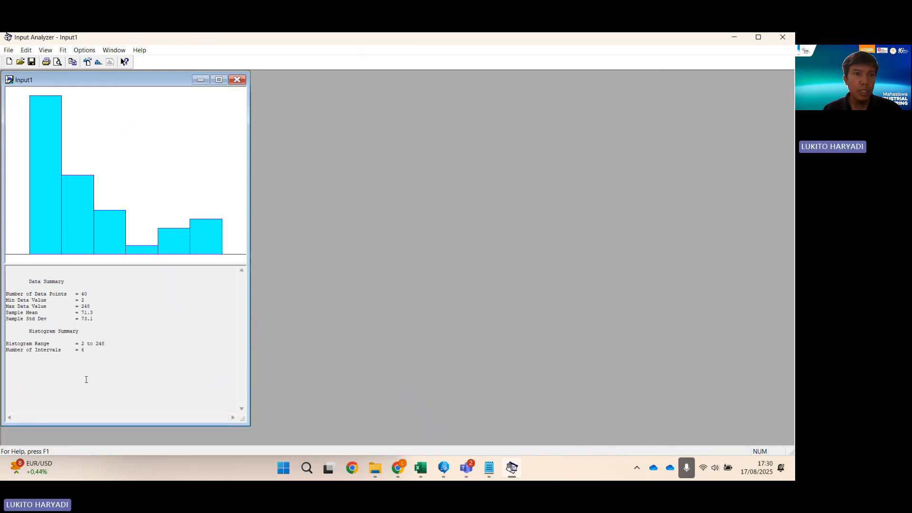
left_click(97, 63)
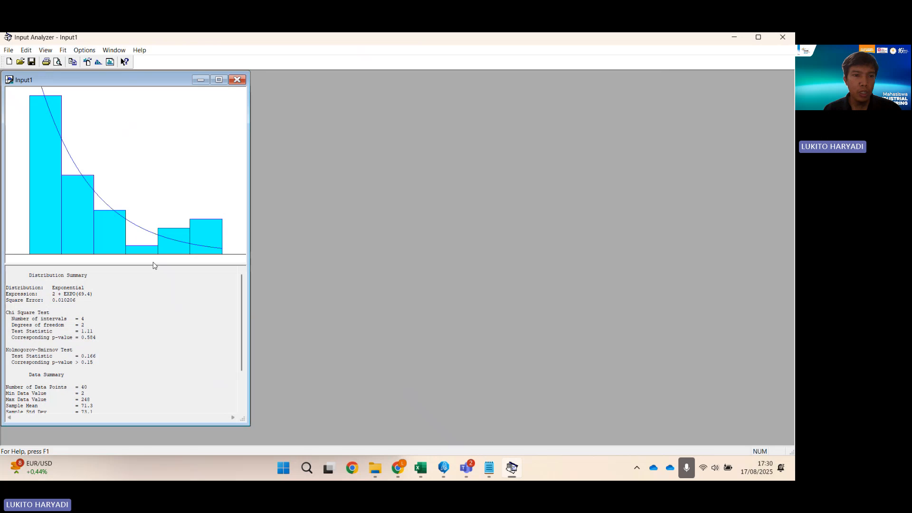
left_click_drag(153, 263, 163, 172)
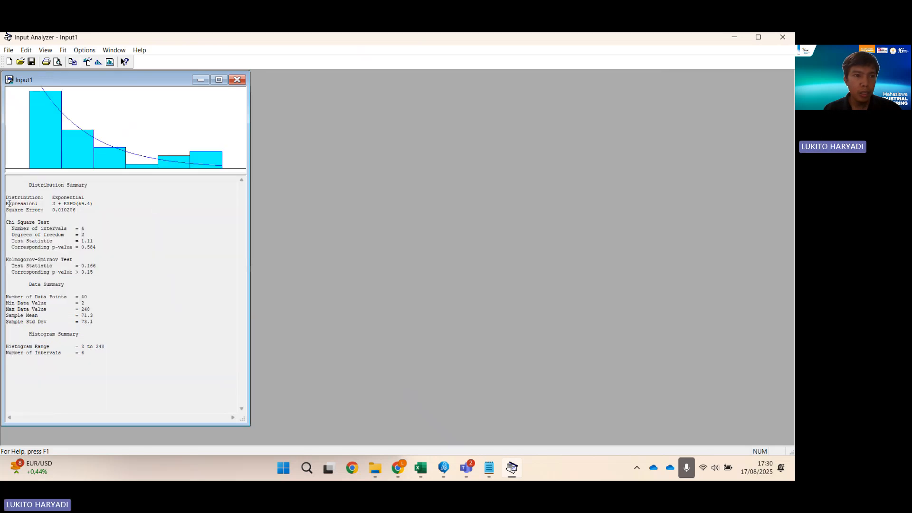
left_click_drag(8, 195, 94, 198)
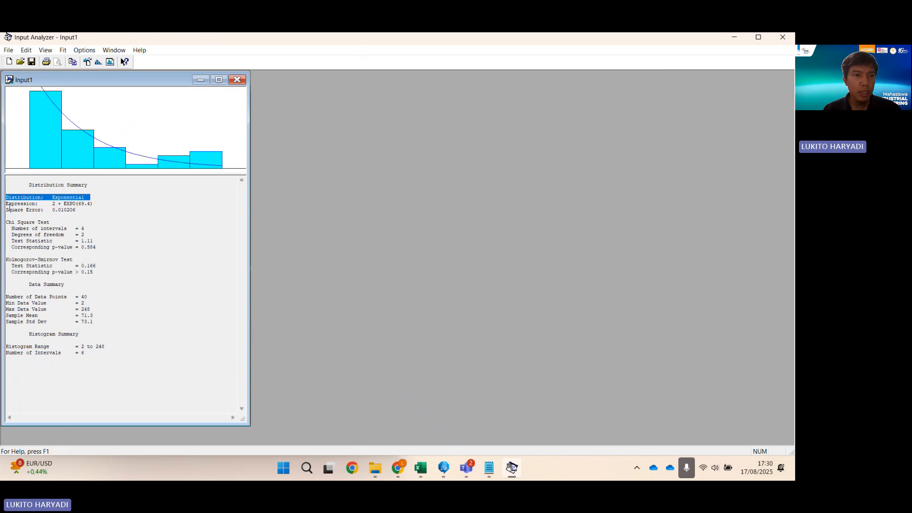
left_click_drag(8, 204, 104, 205)
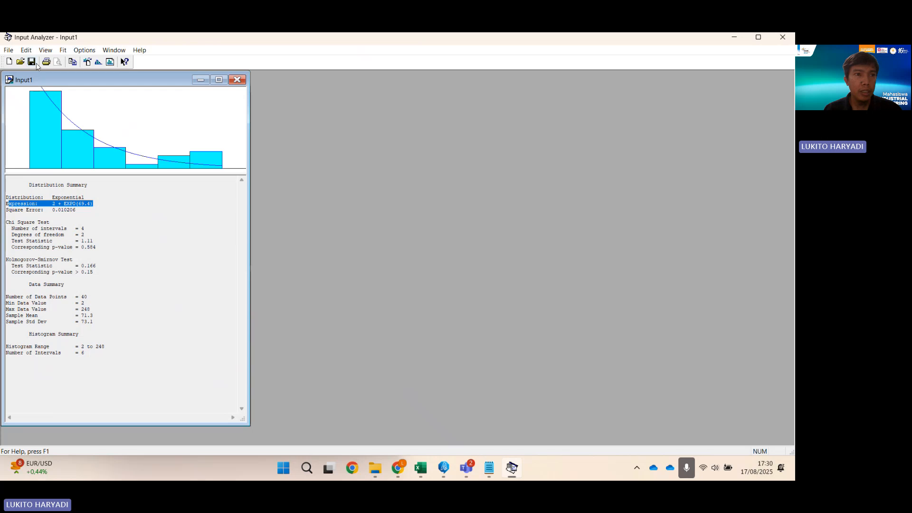
Create a second Input Analyzer document and load the existing Service Time Menu 1 text file as its data
left_click(9, 61)
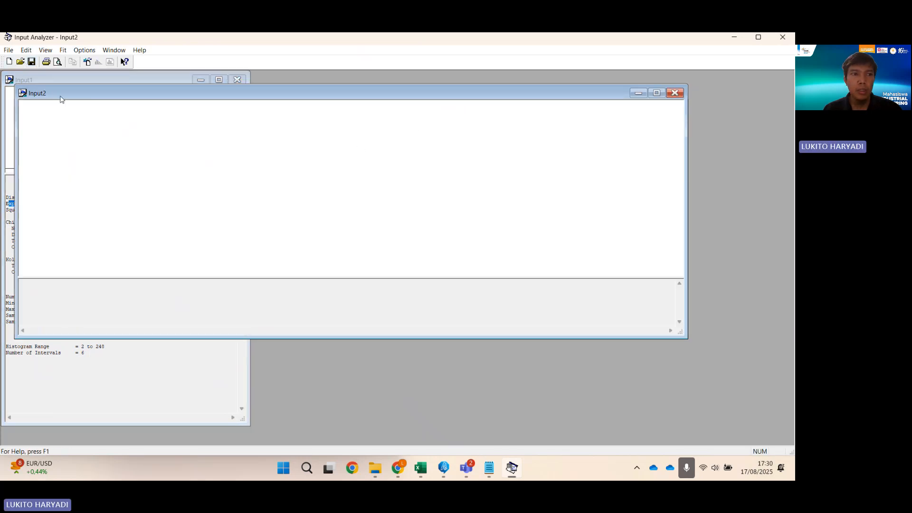
left_click(9, 50)
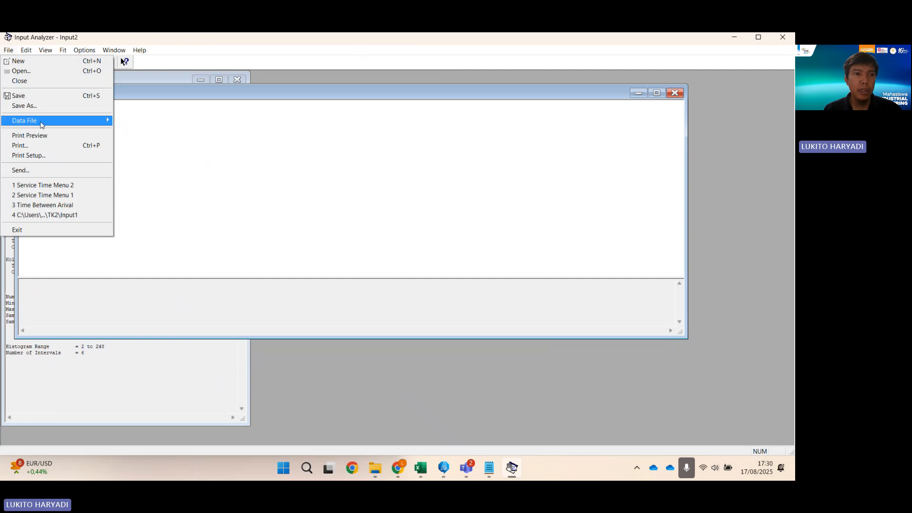
mouse_move(42, 125)
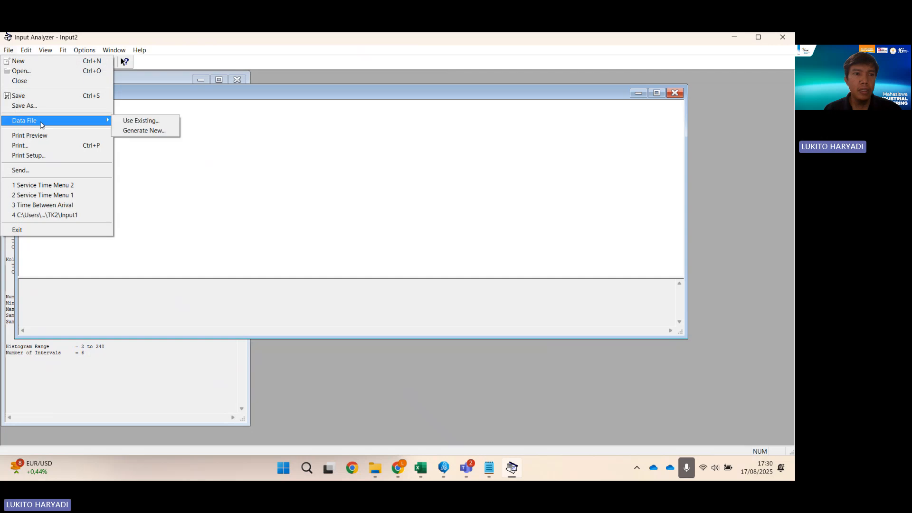
left_click(146, 121)
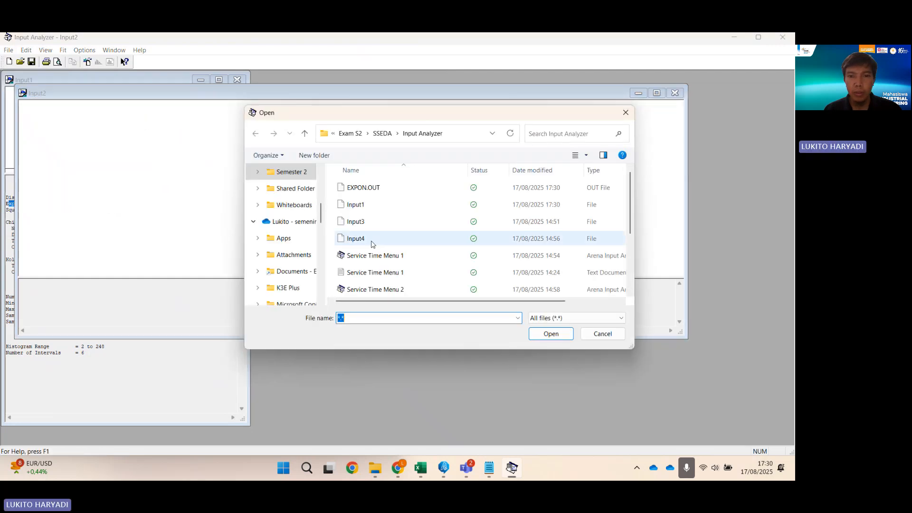
left_click(388, 278)
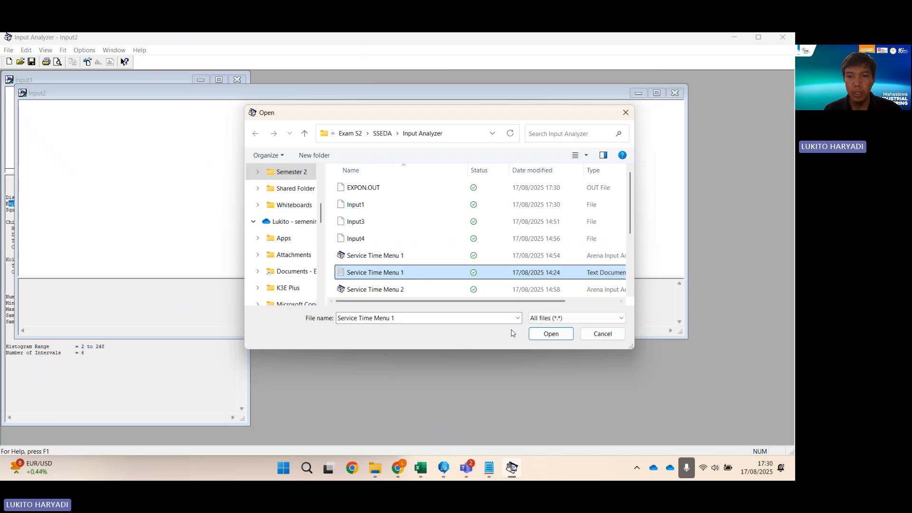
left_click(558, 335)
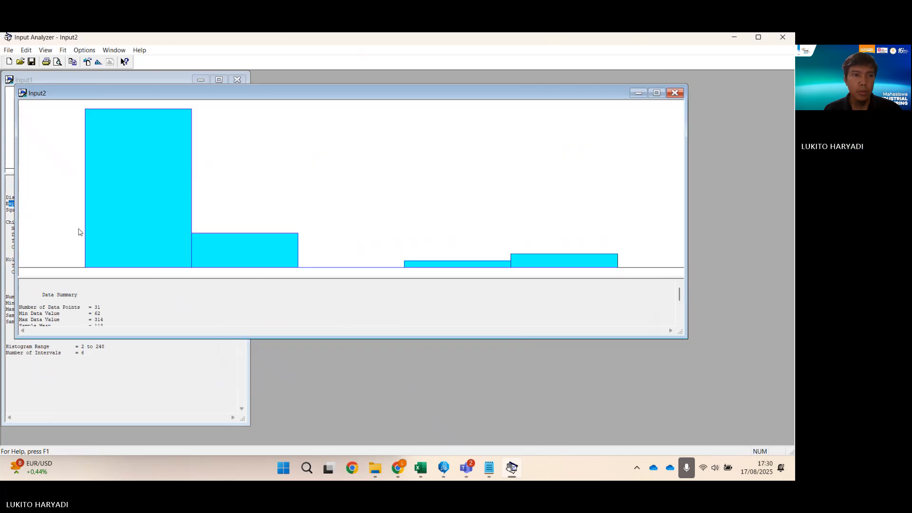
Place the Input2 window beside Input1, fit all distributions to the Menu 1 service times, and enlarge its summary area
left_click_drag(687, 175, 299, 177)
left_click_drag(184, 93, 435, 84)
left_click(98, 62)
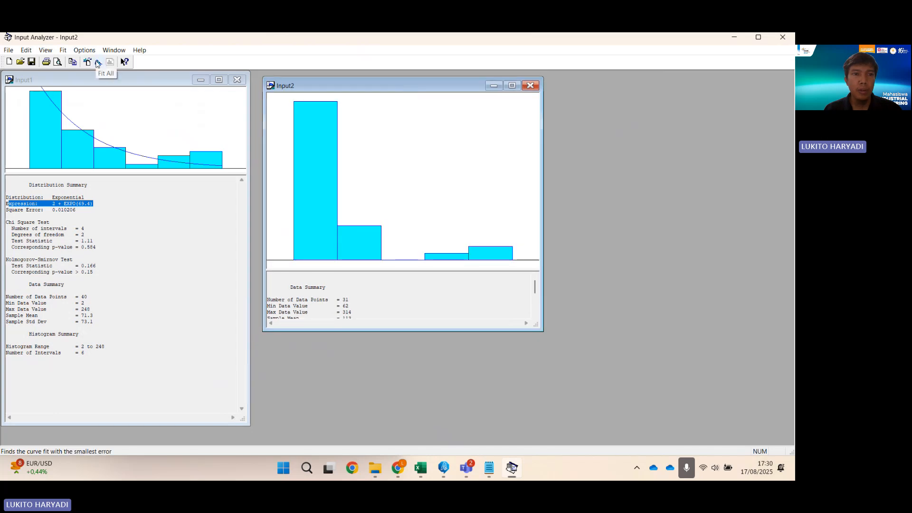
left_click_drag(381, 330, 381, 423)
left_click_drag(381, 270, 378, 174)
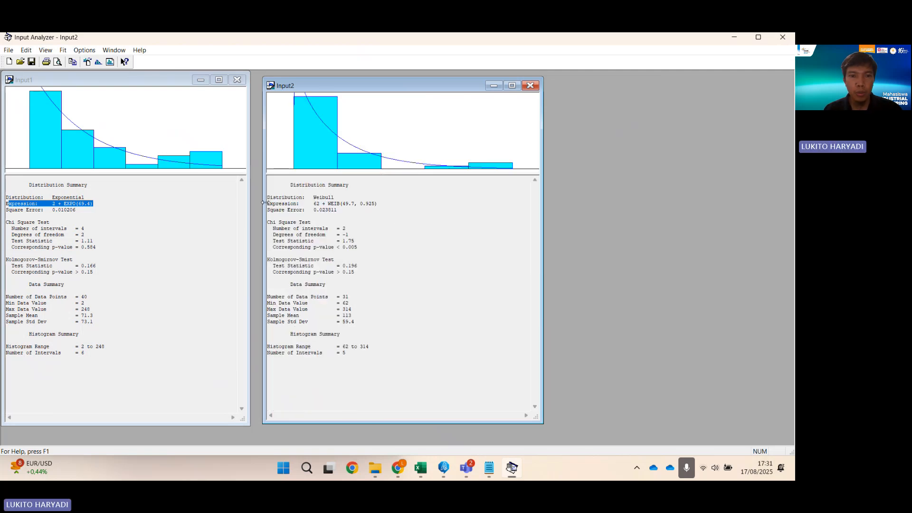
Examine the fitted distribution and expression in the Input2 summary and align its window with Input1
left_click_drag(264, 202, 372, 204)
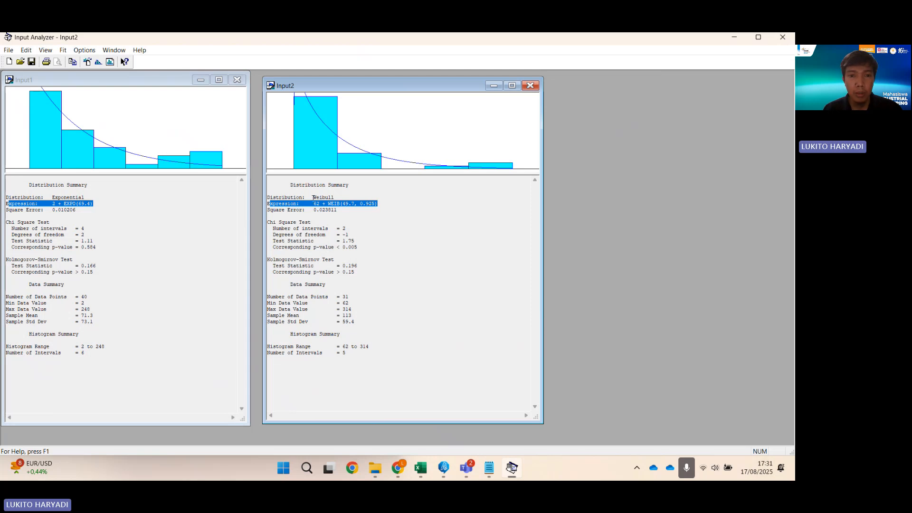
left_click_drag(314, 197, 377, 204)
left_click(372, 252)
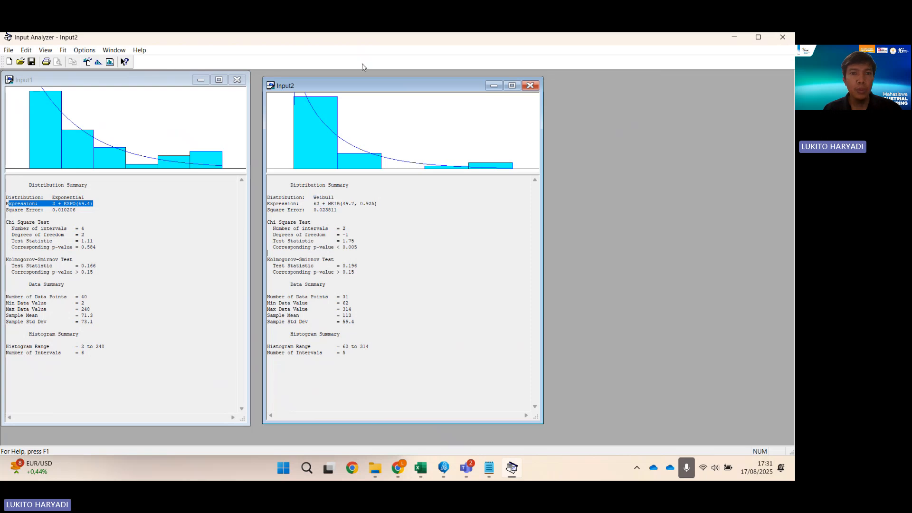
left_click_drag(370, 85, 358, 80)
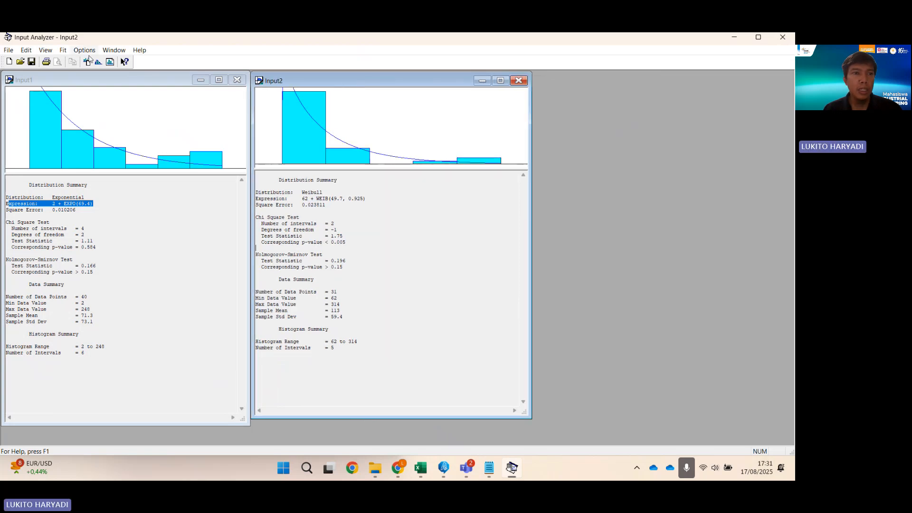
Create a third Input Analyzer document and load the existing Service Time Menu 2 text file as its data
left_click(10, 62)
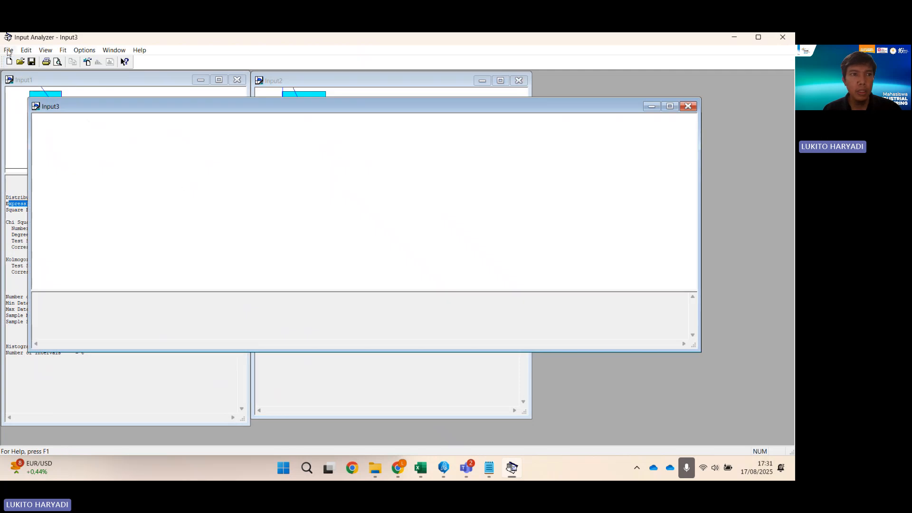
left_click(8, 50)
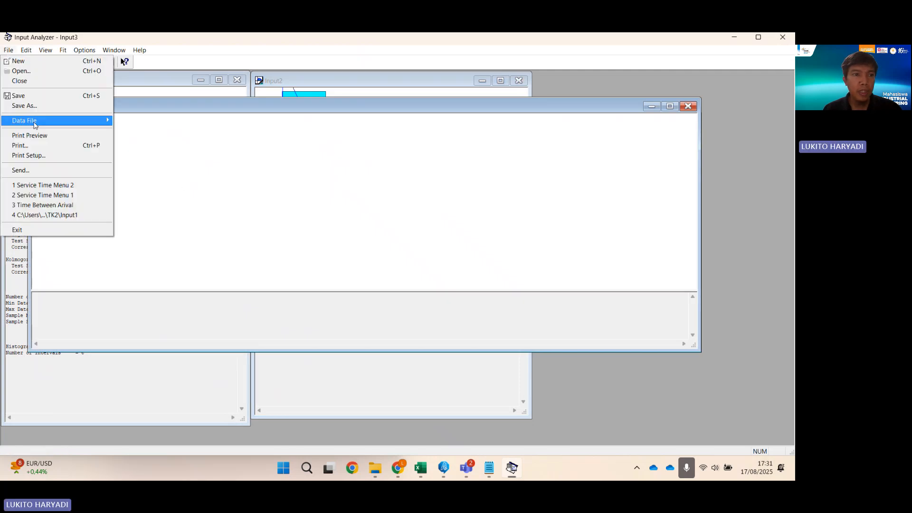
mouse_move(35, 125)
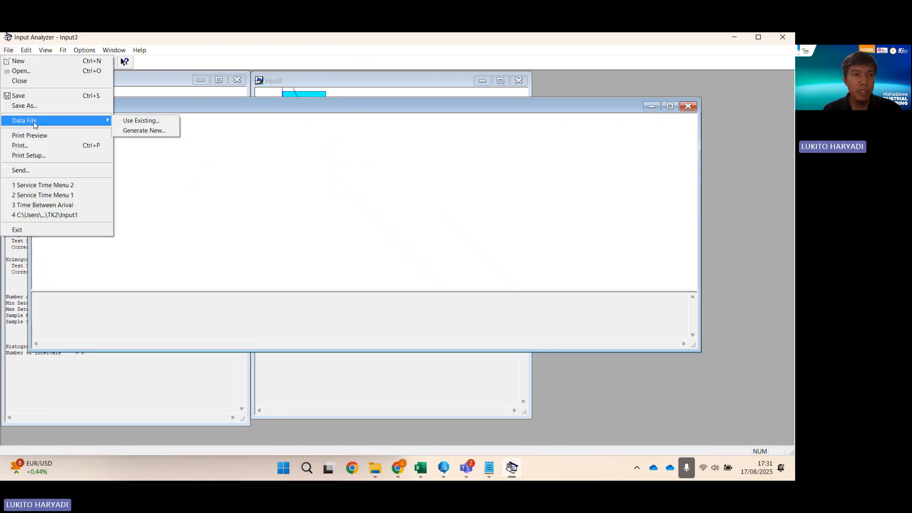
left_click(157, 122)
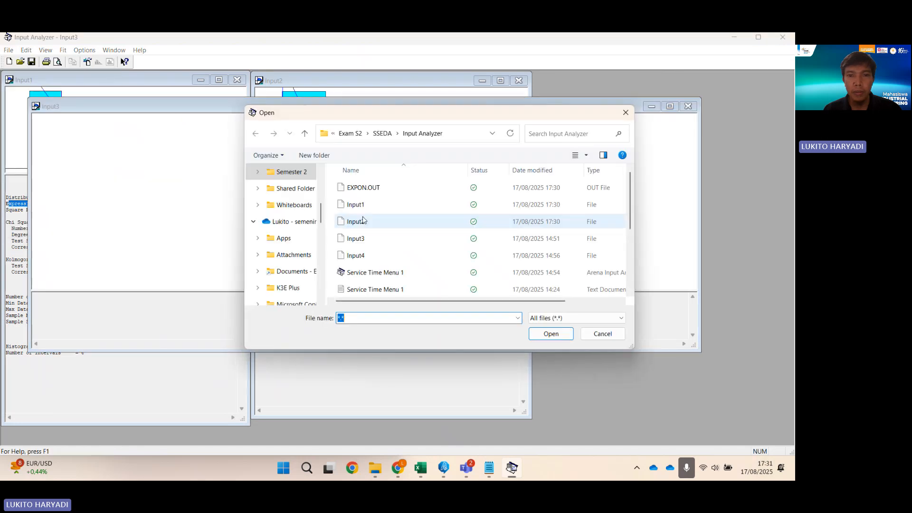
scroll(374, 263, "down", 3)
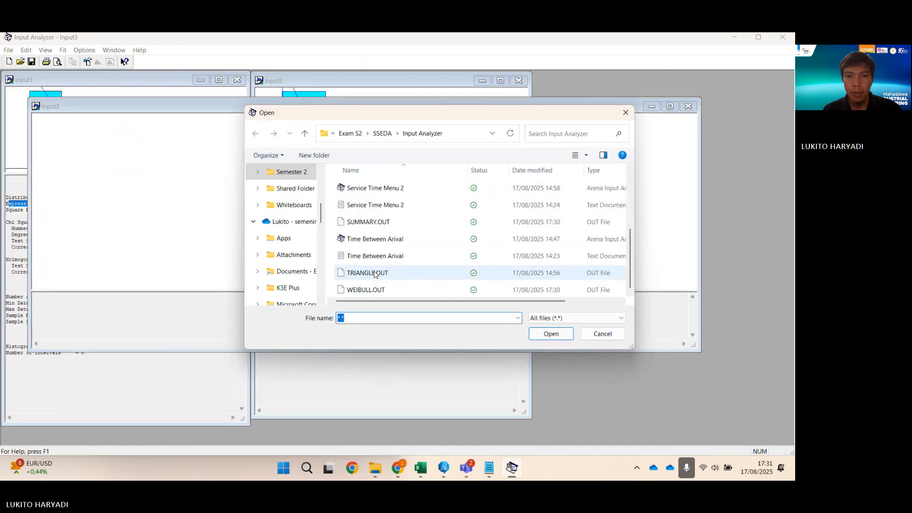
left_click(375, 205)
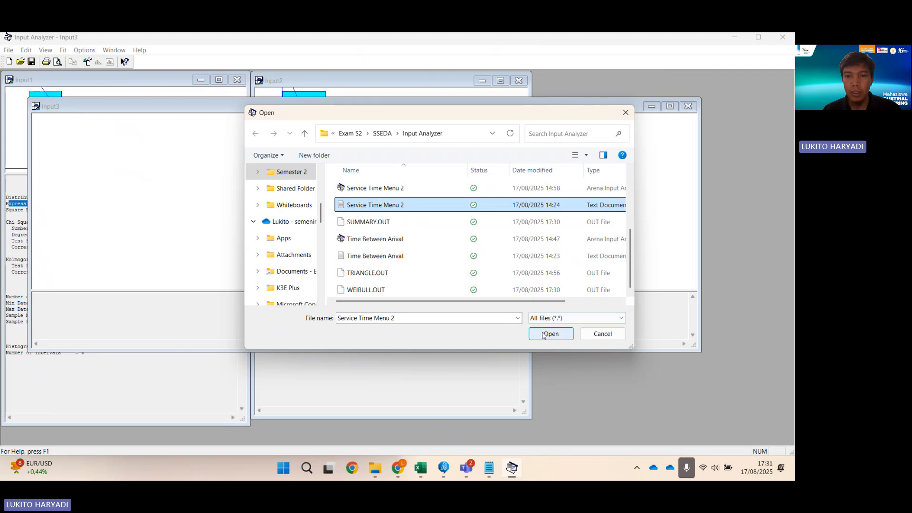
left_click(550, 334)
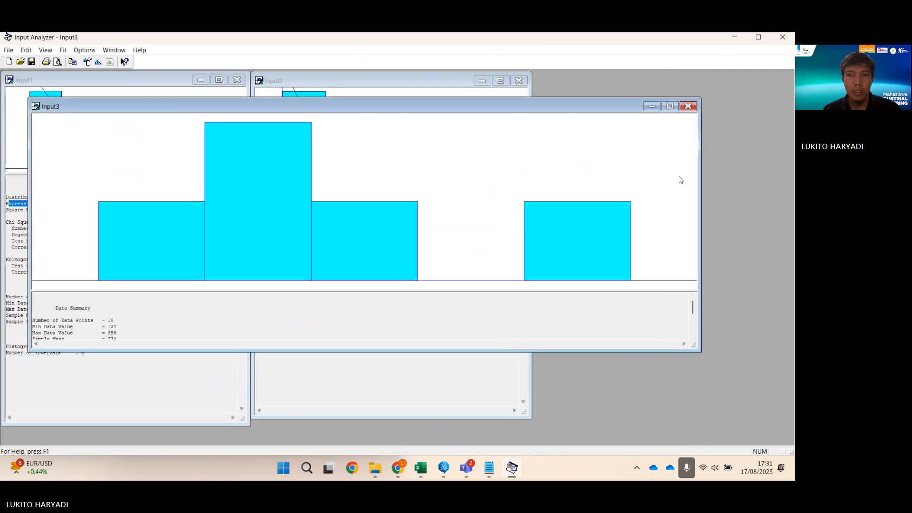
Narrow the Input3 window, place it beside Input2, and fit all distributions to the Menu 2 service times
left_click_drag(697, 182, 271, 183)
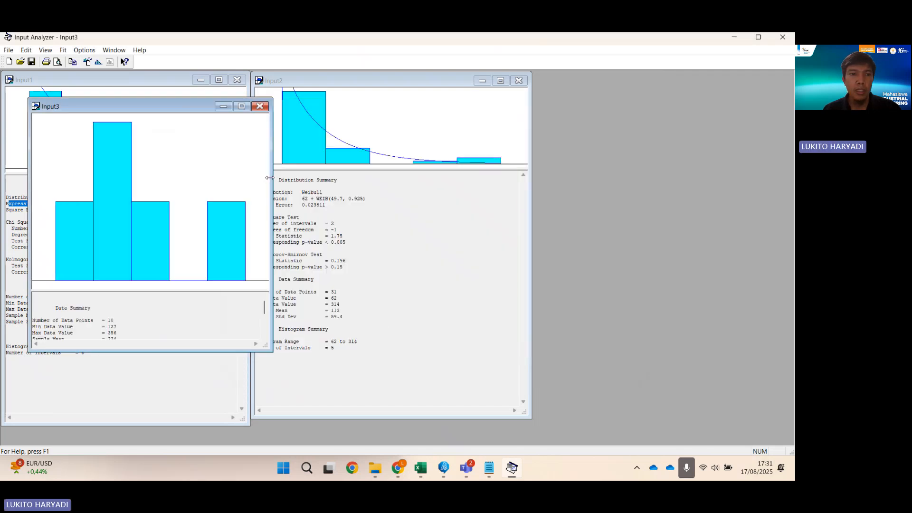
left_click_drag(169, 107, 660, 90)
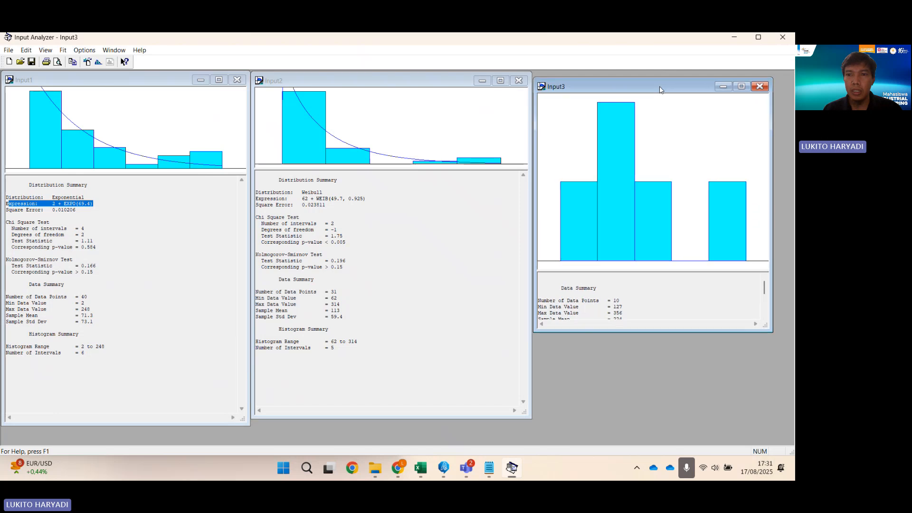
left_click(99, 61)
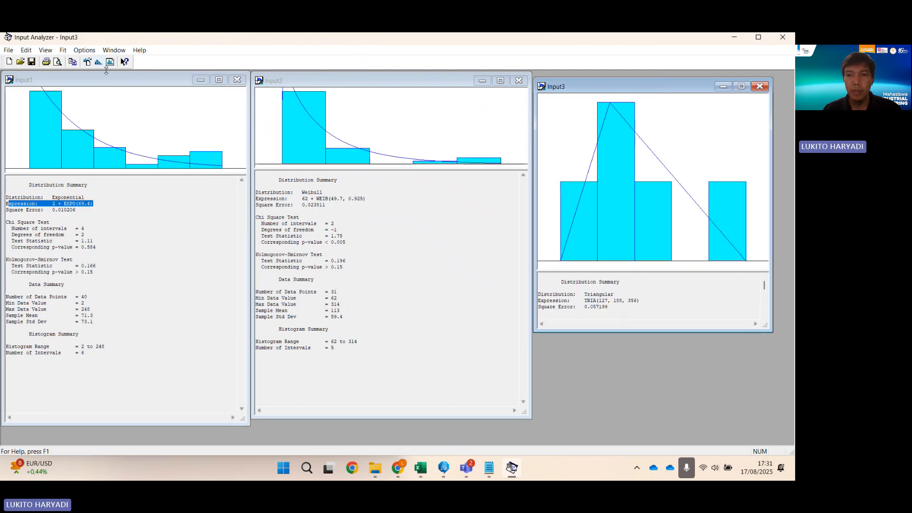
Extend all three document windows to similar heights and enlarge Input3's summary area to read its fitted expression
left_click_drag(587, 331, 587, 435)
left_click_drag(460, 416, 460, 434)
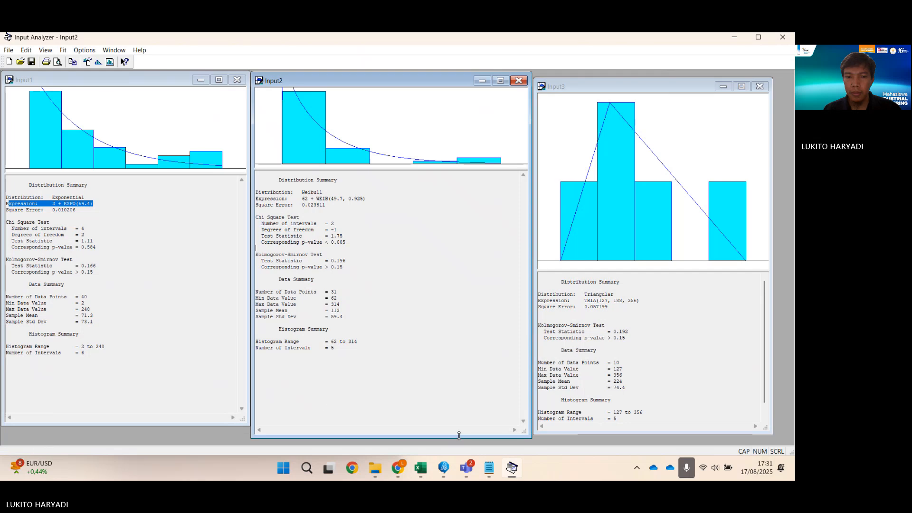
left_click_drag(215, 424, 216, 437)
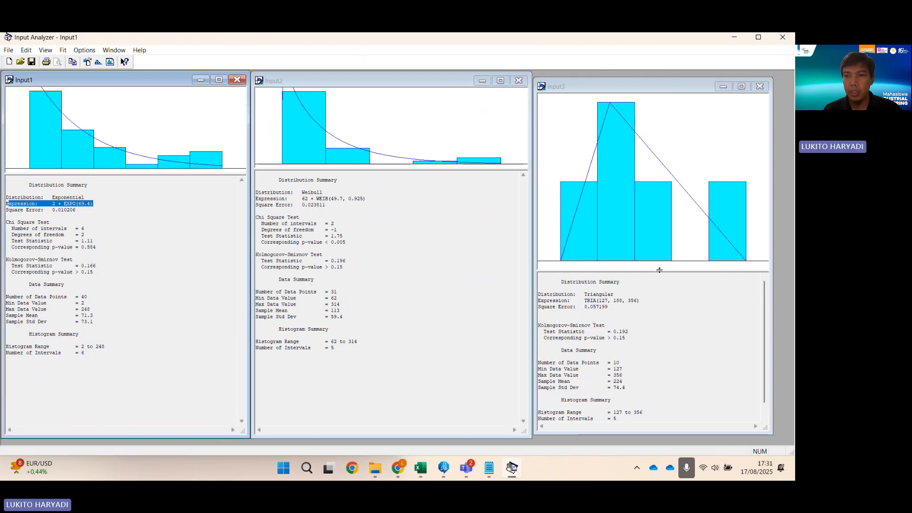
left_click_drag(659, 269, 662, 169)
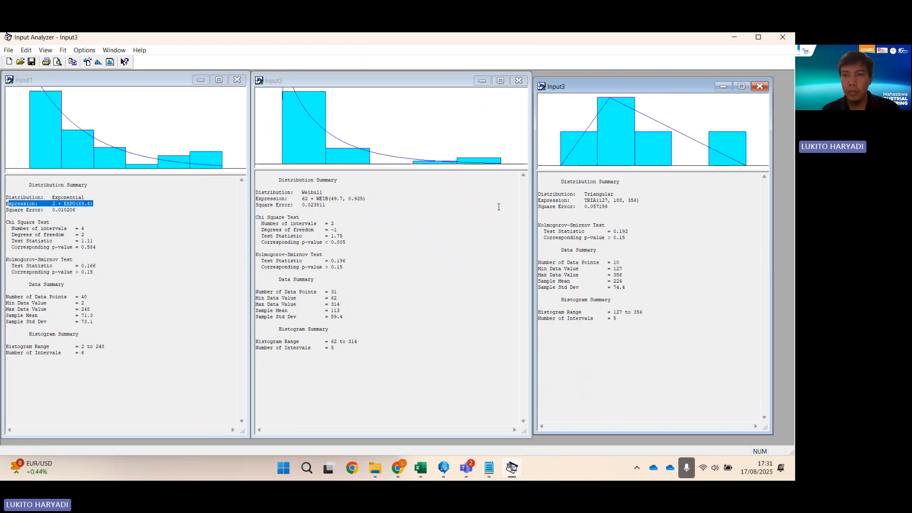
left_click(585, 201)
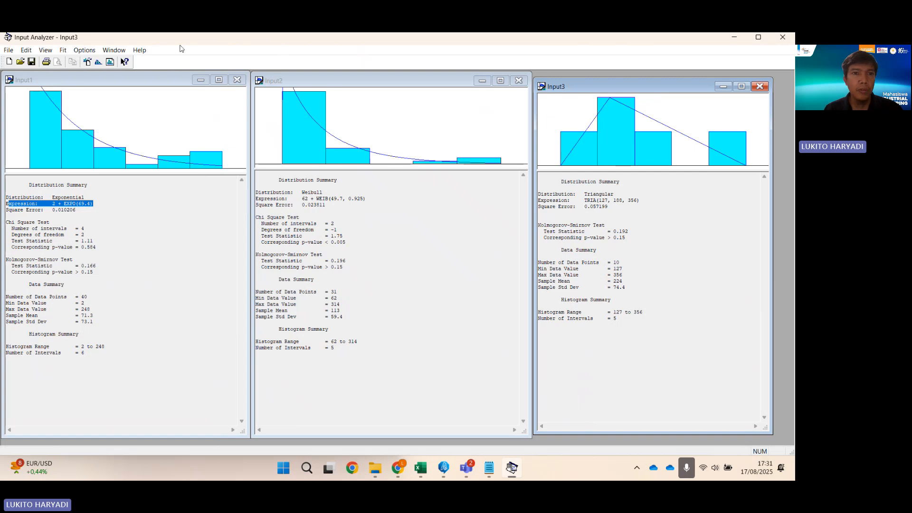
Switch to the Arena model and add an entity type named Pembeli to the Entity data module
left_click(735, 38)
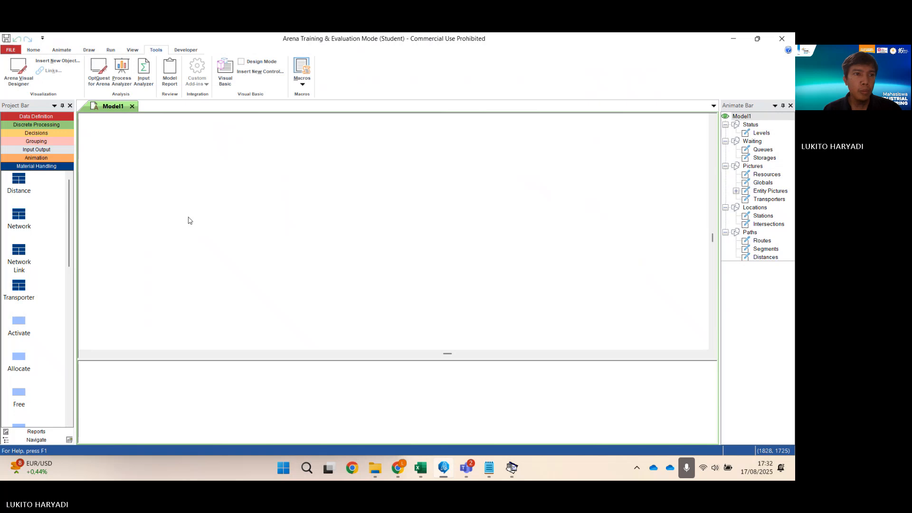
left_click(61, 118)
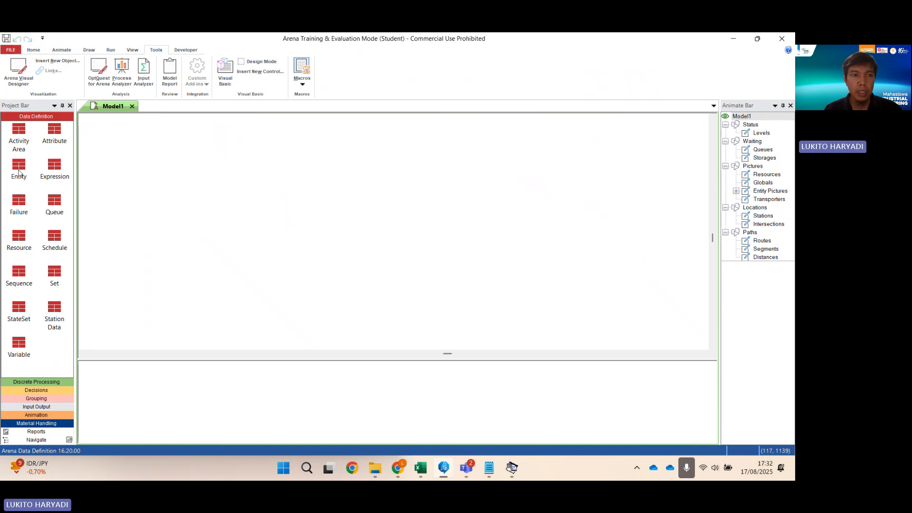
left_click(18, 169)
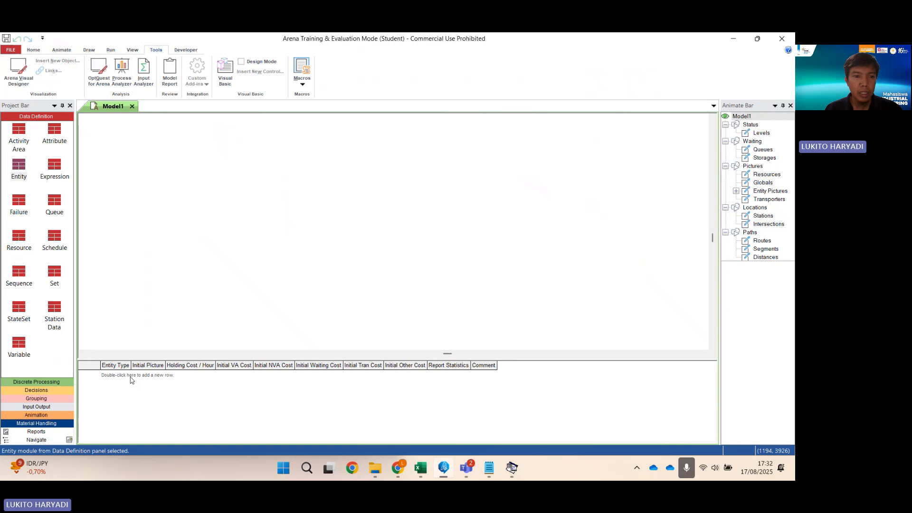
double_click(113, 375)
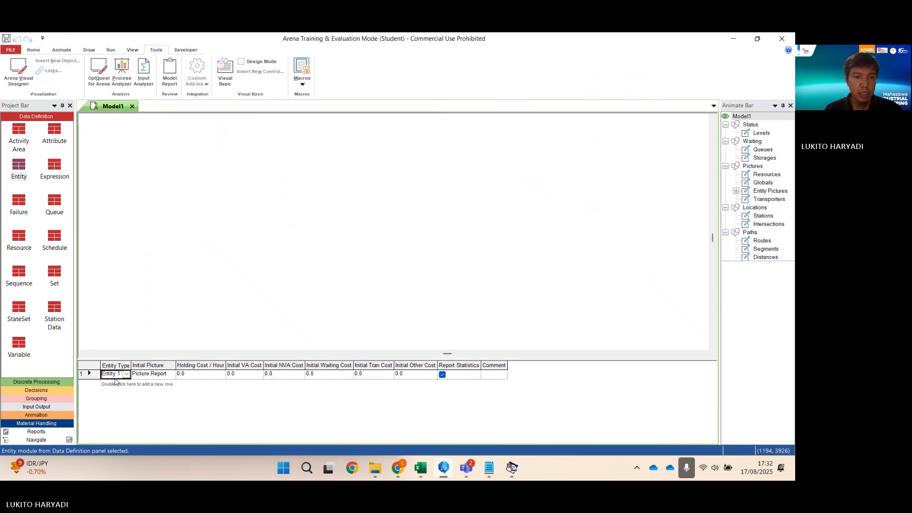
left_click(120, 375)
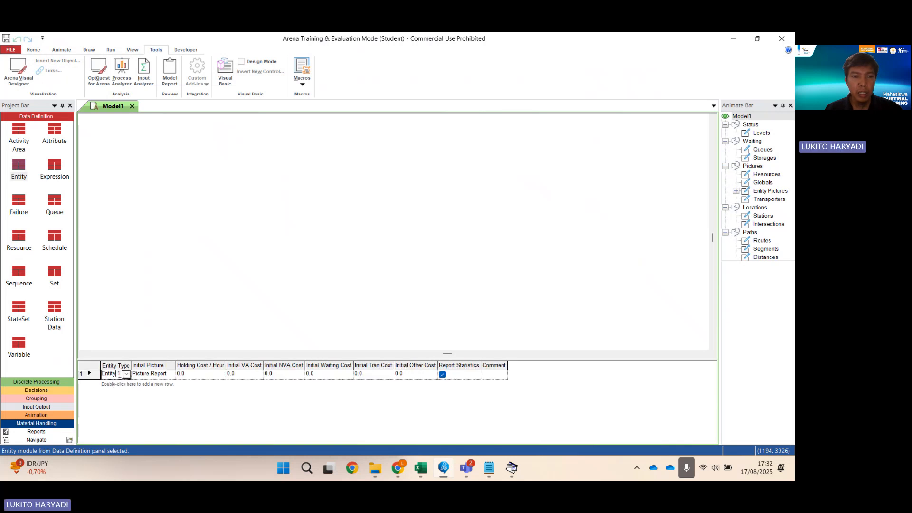
left_click_drag(121, 374, 102, 376)
type("Pe")
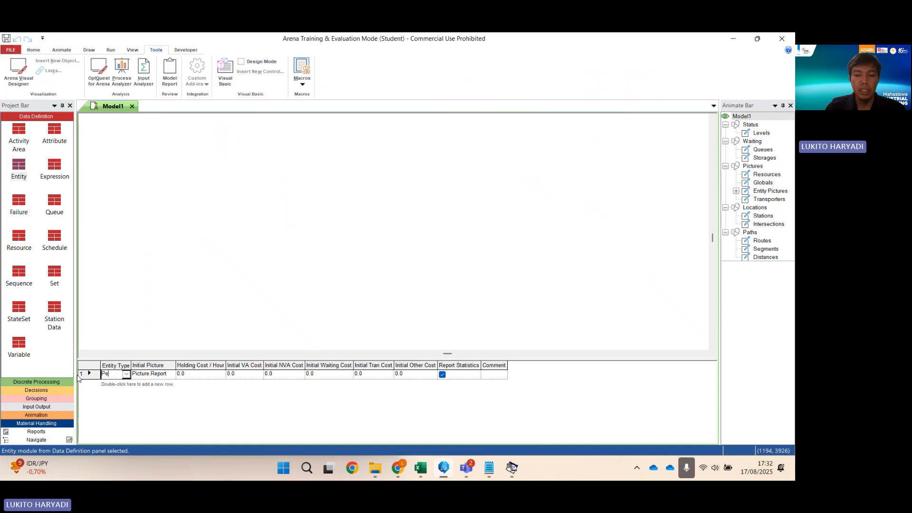
type("mbeli")
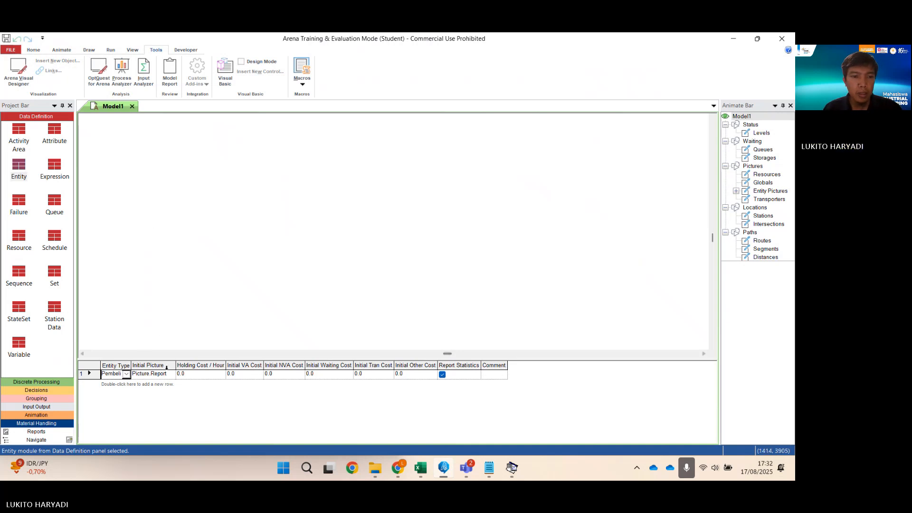
Set the initial picture of the Pembeli entity to Picture.Person
left_click(156, 374)
left_click(171, 374)
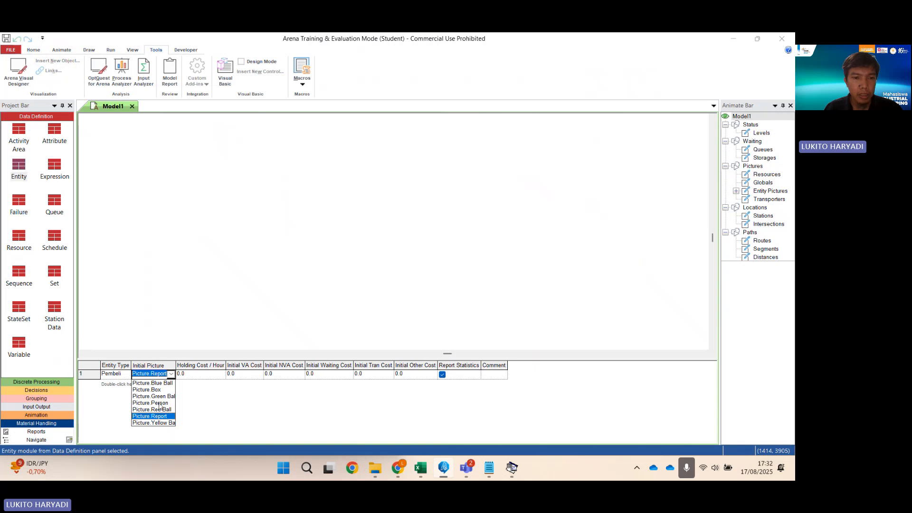
left_click(160, 403)
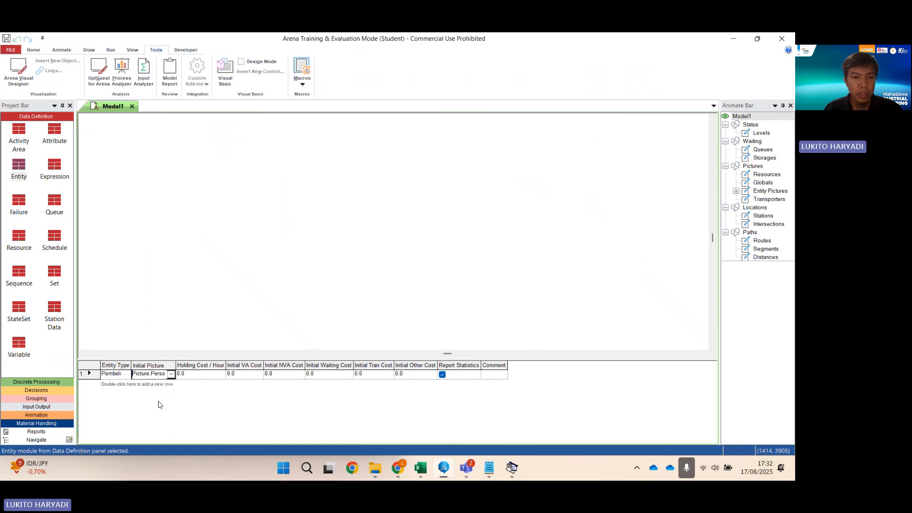
left_click(131, 211)
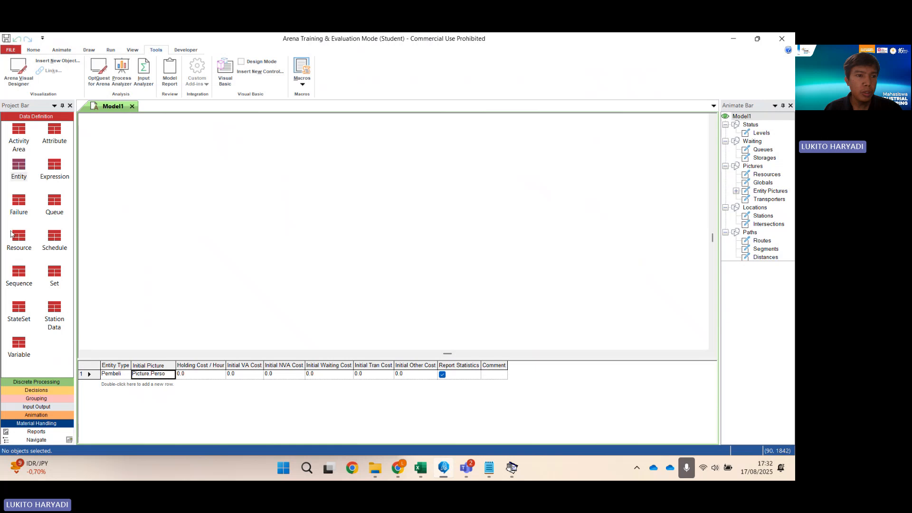
Add a resource named Pelayan Menu 1 to the Resource data module
left_click(18, 238)
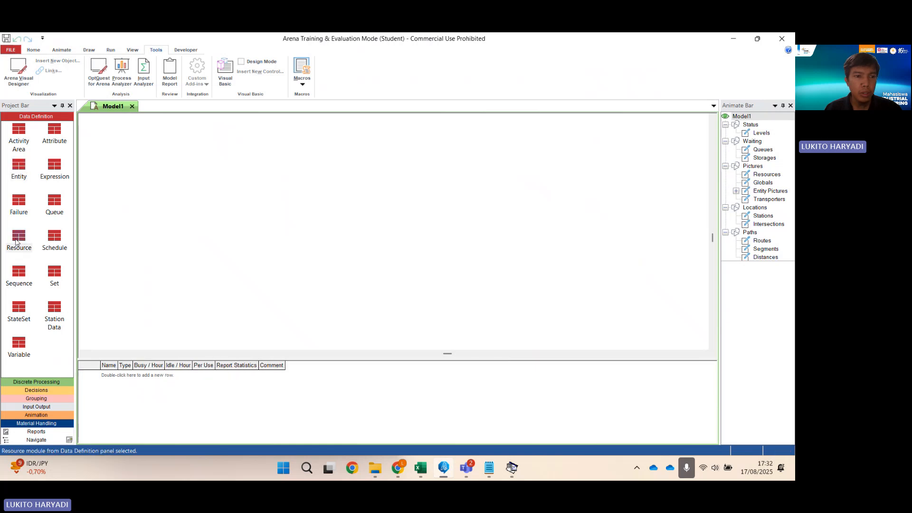
double_click(109, 376)
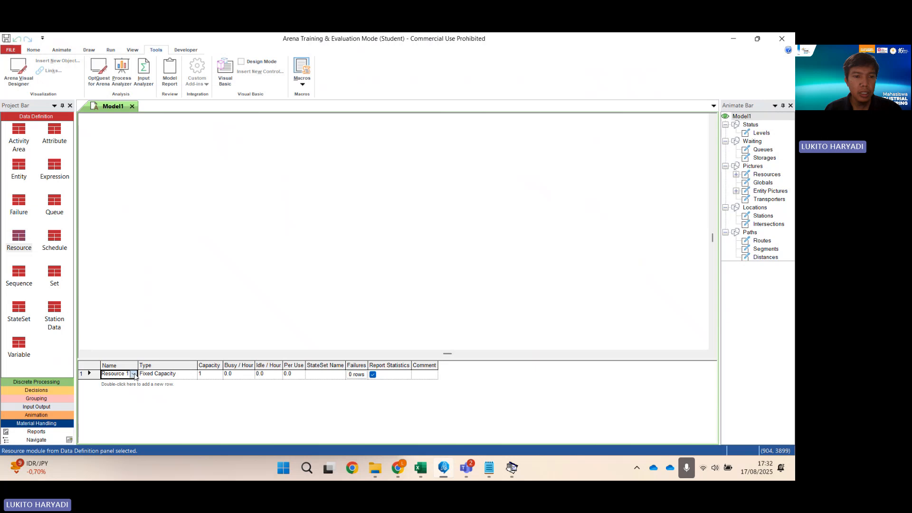
left_click(133, 375)
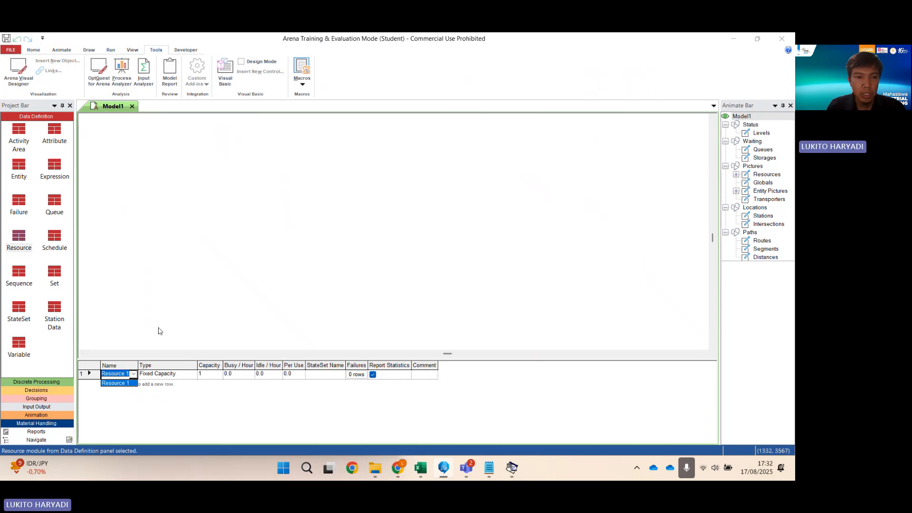
double_click(121, 374)
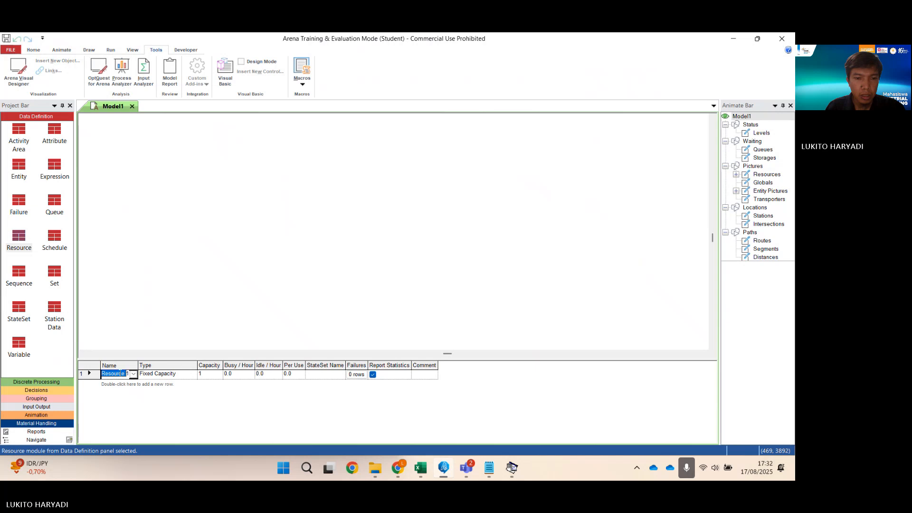
key("BackSpace")
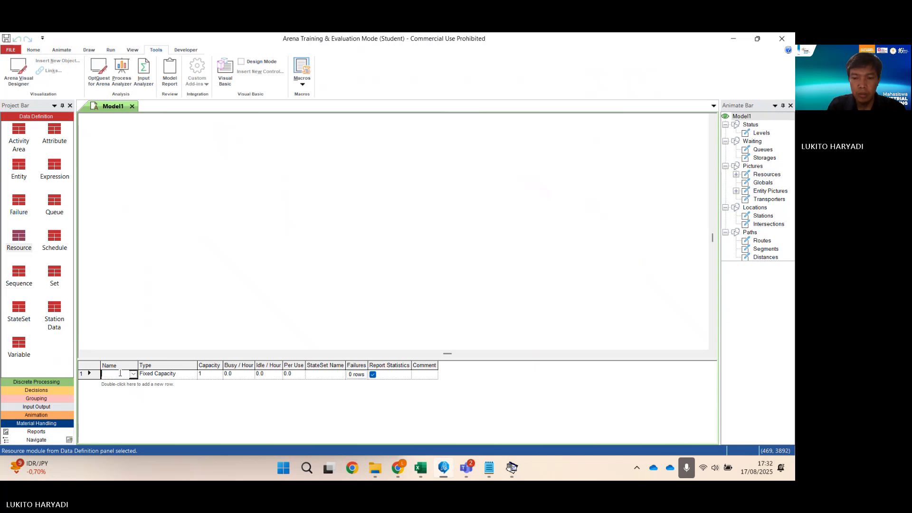
type("Pe")
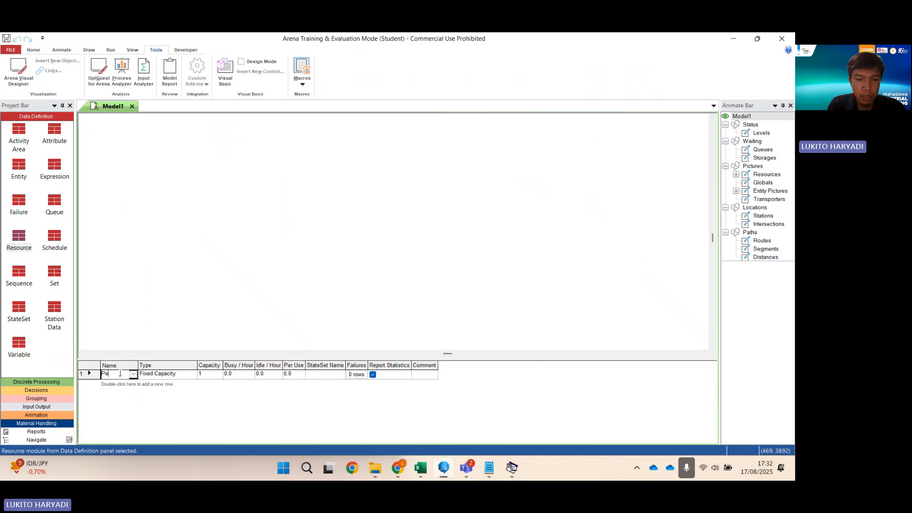
type("mk")
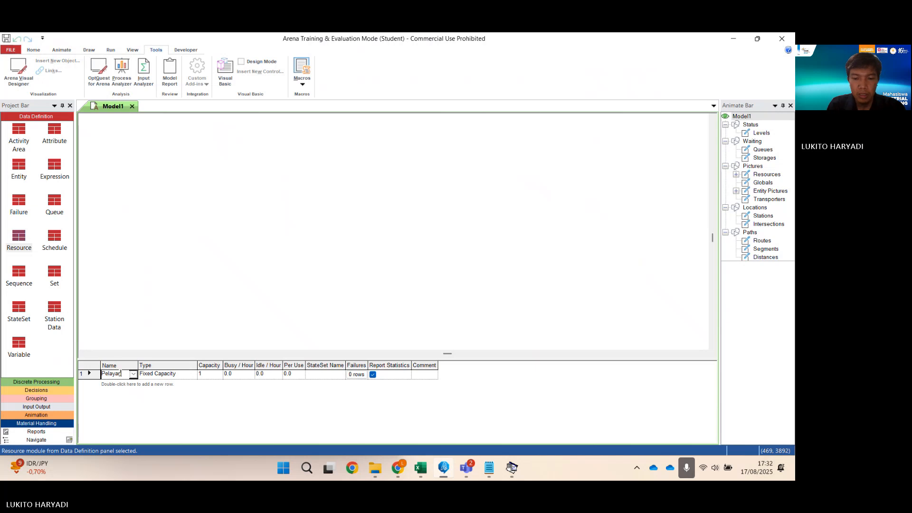
type("yan Menu 1")
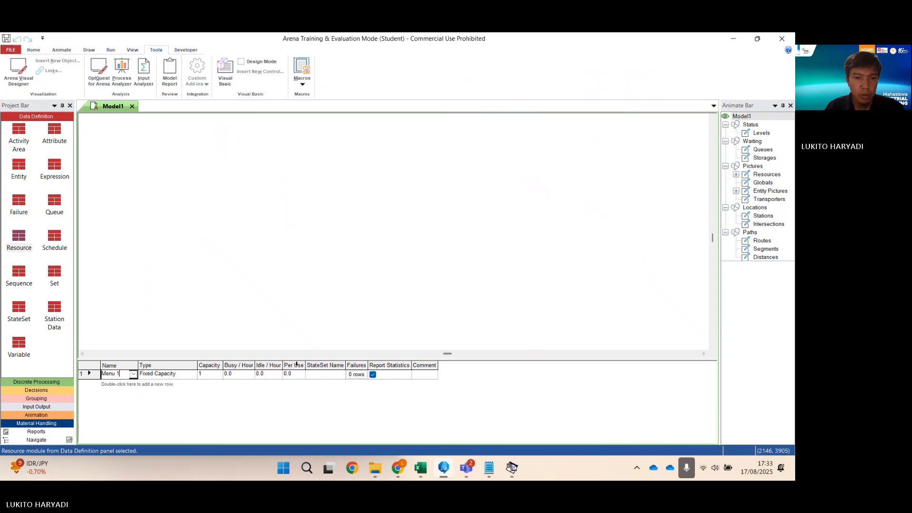
left_click(291, 339)
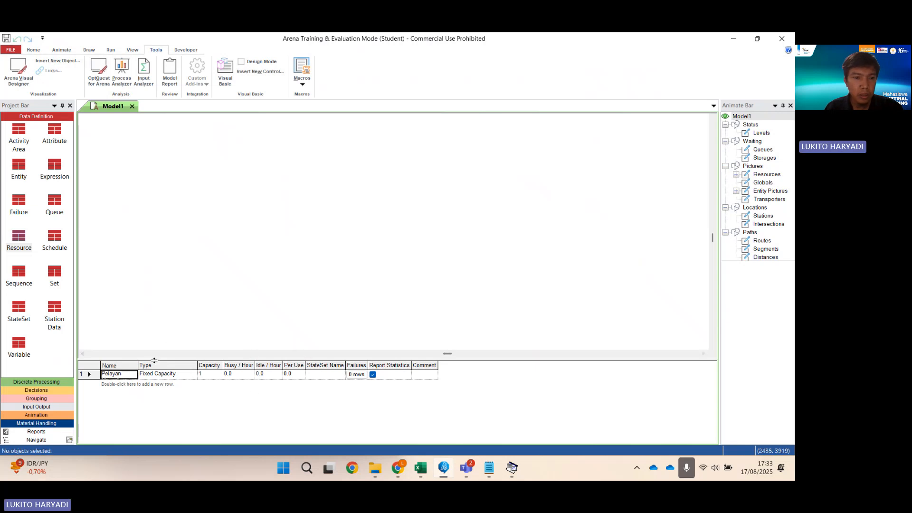
left_click(128, 374)
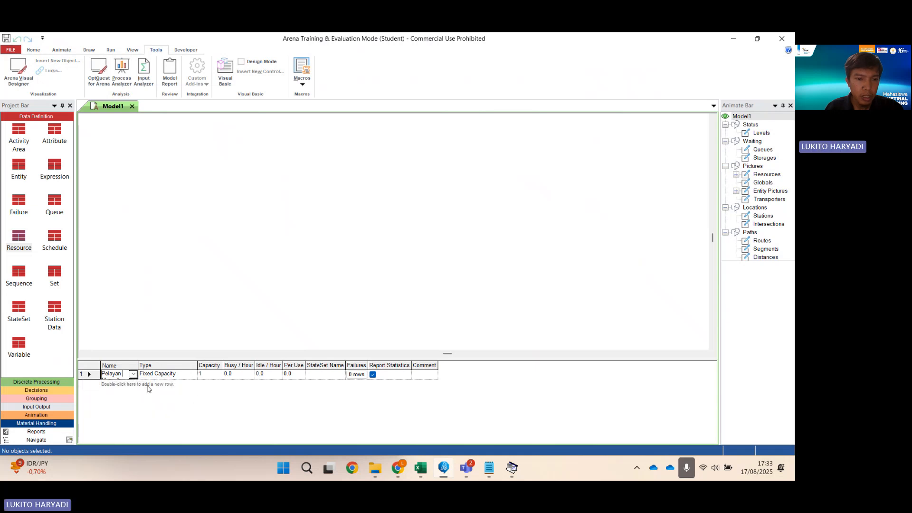
Add a second resource row and name it Pelayan Menu 2
double_click(148, 389)
left_click(135, 382)
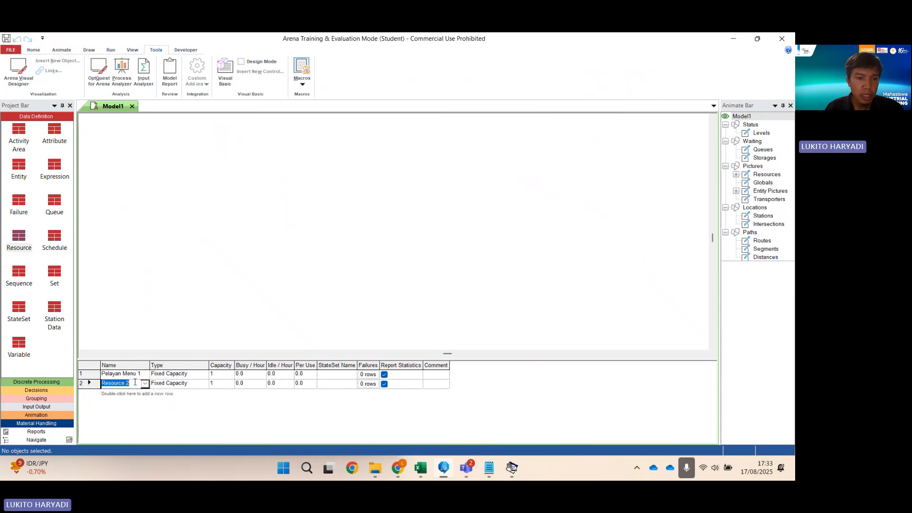
type("Pelayan Menu")
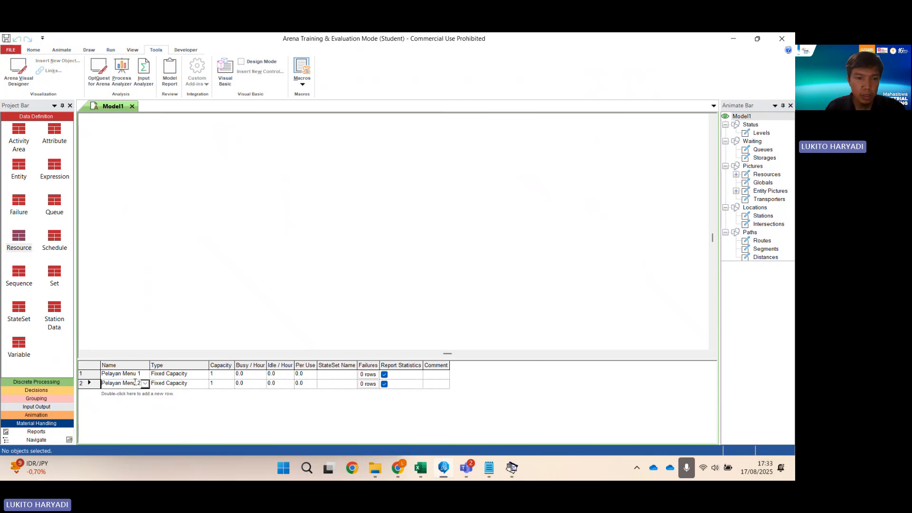
left_click(212, 298)
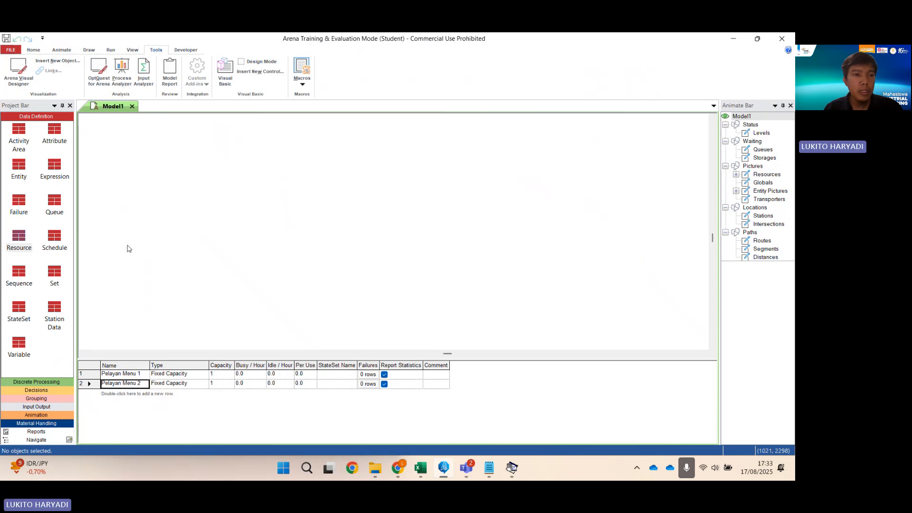
Place a Create module from the Discrete Processing modules on the left part of the empty model canvas
left_click(33, 381)
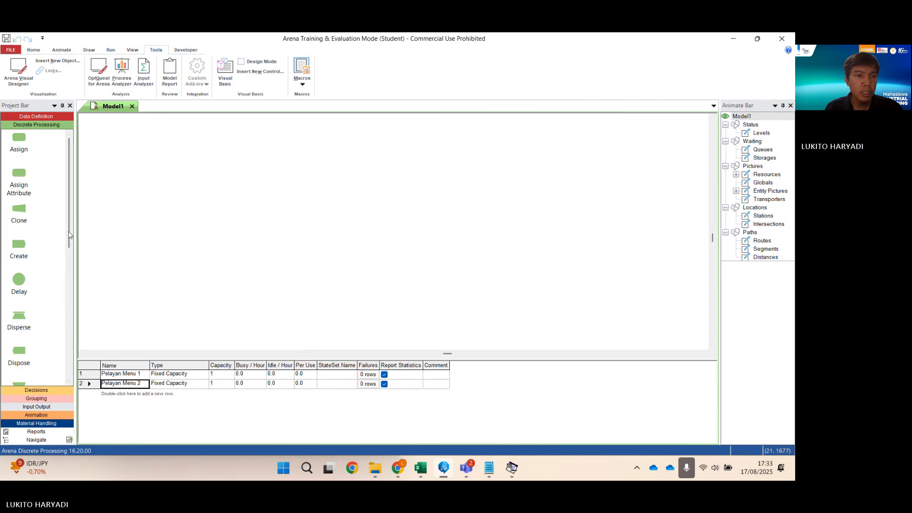
scroll(47, 276, "down", 3)
scroll(23, 318, "down", 5)
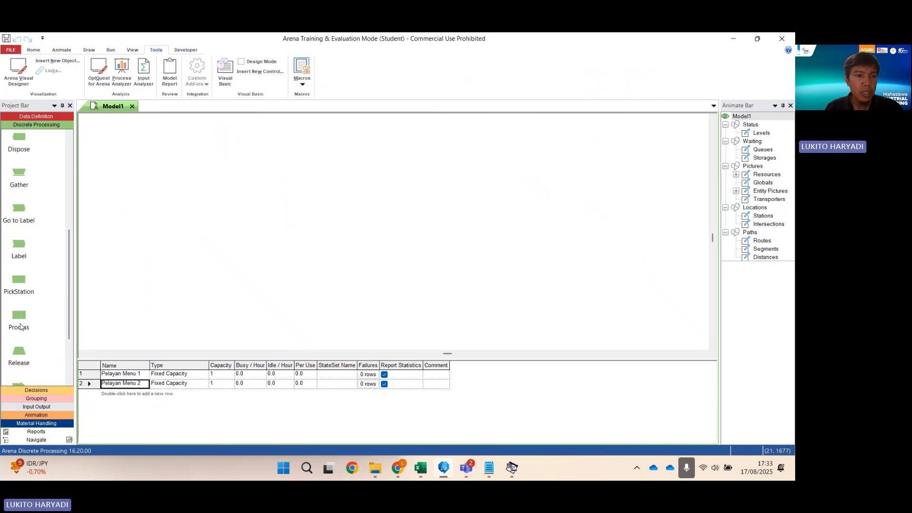
scroll(20, 319, "up", 6)
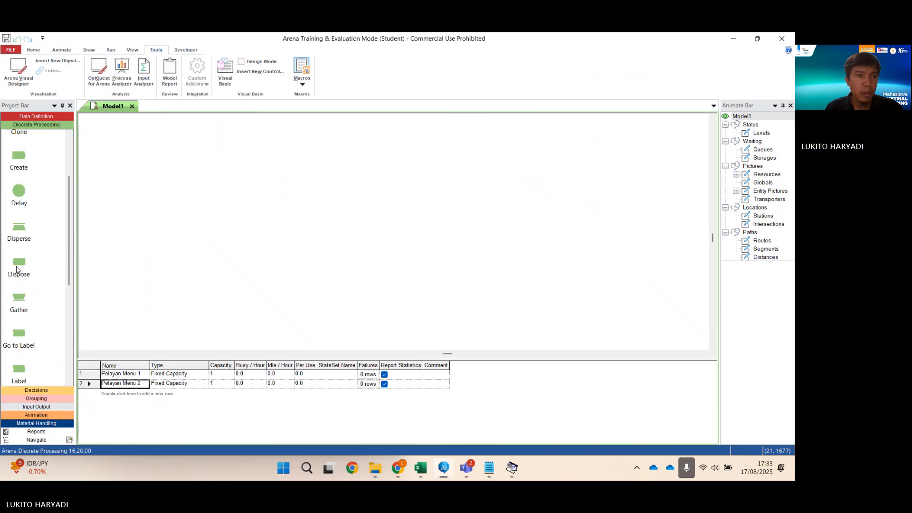
left_click_drag(14, 161, 122, 212)
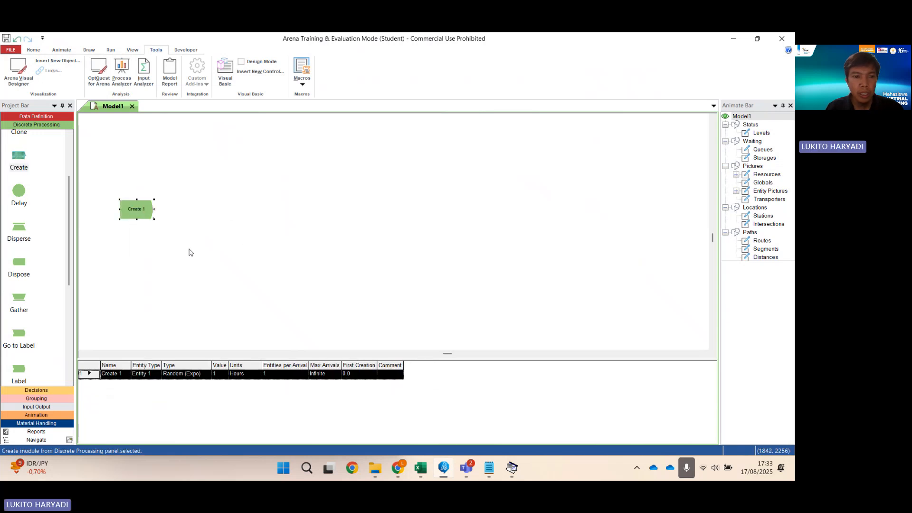
Open the Create module's properties, name it Pembeli Datang and set its entity type to Pembeli
double_click(135, 208)
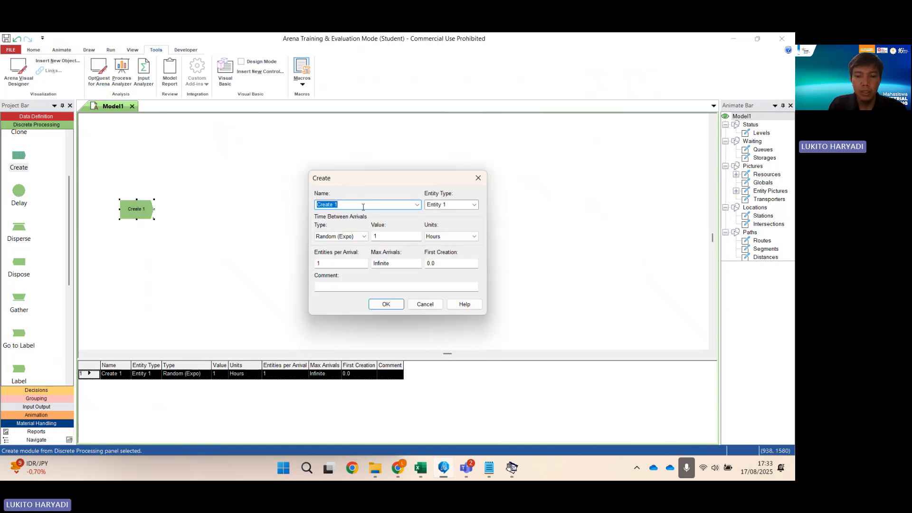
type("Pe")
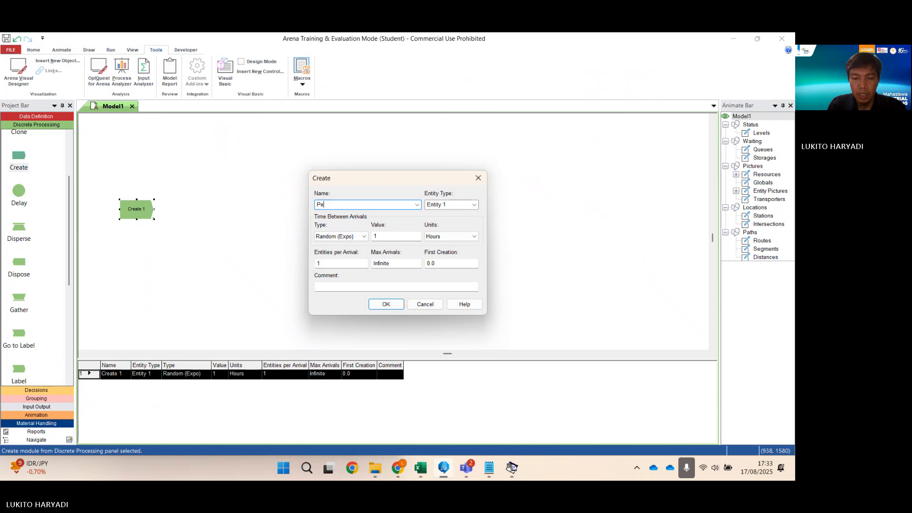
type("mbeli Datang")
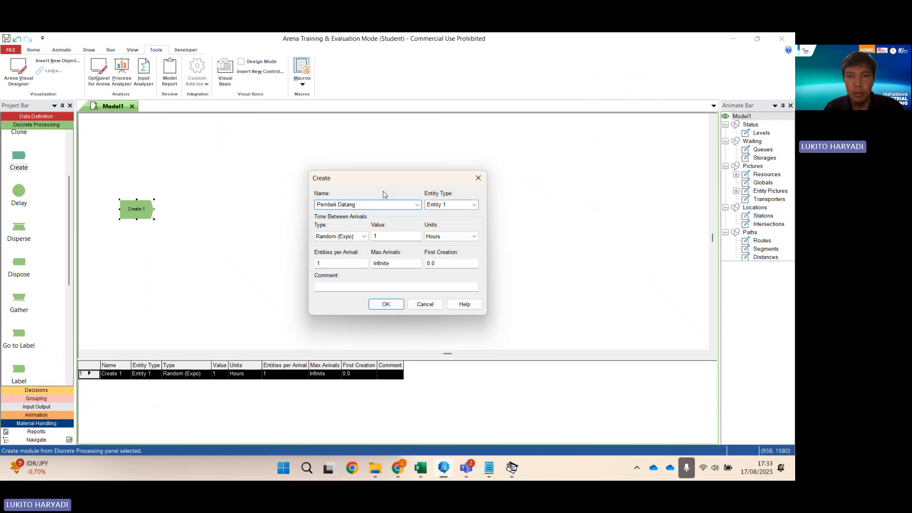
left_click(474, 205)
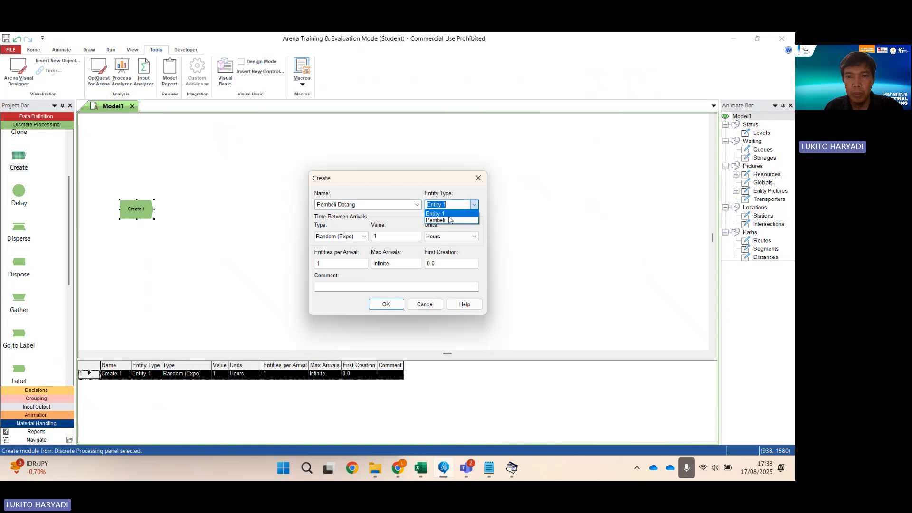
left_click(436, 221)
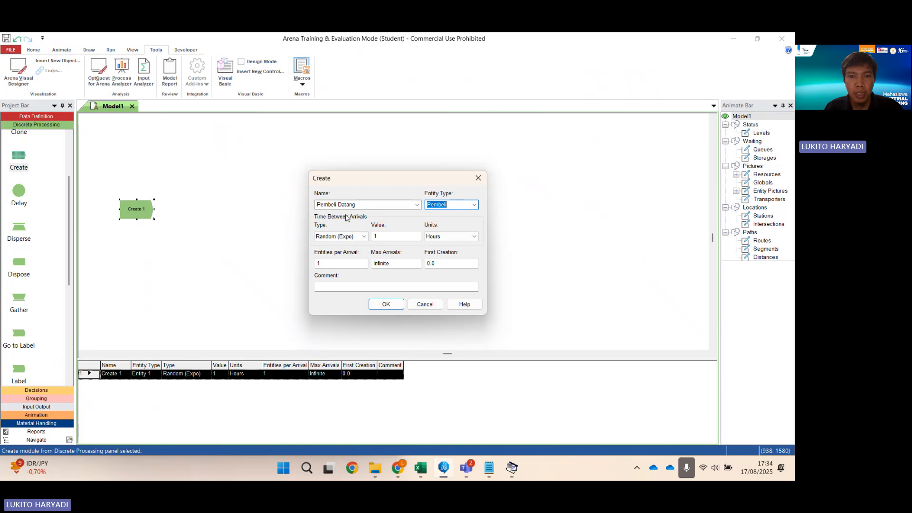
Set the Create module's time between arrivals type to Expression
left_click(365, 237)
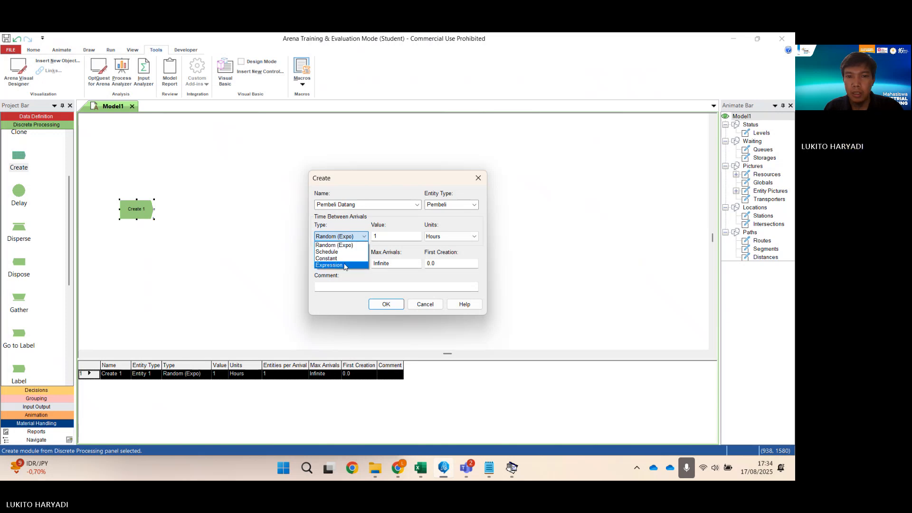
left_click(344, 265)
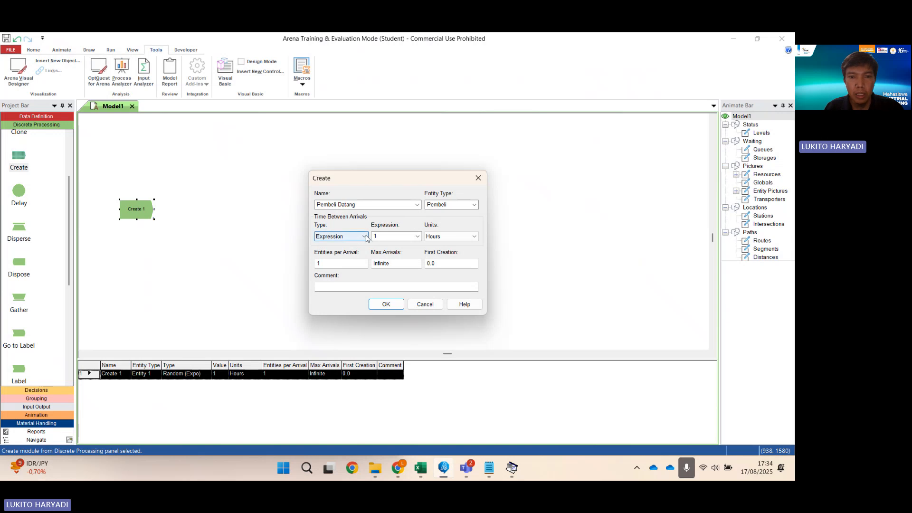
left_click(365, 237)
left_click(345, 266)
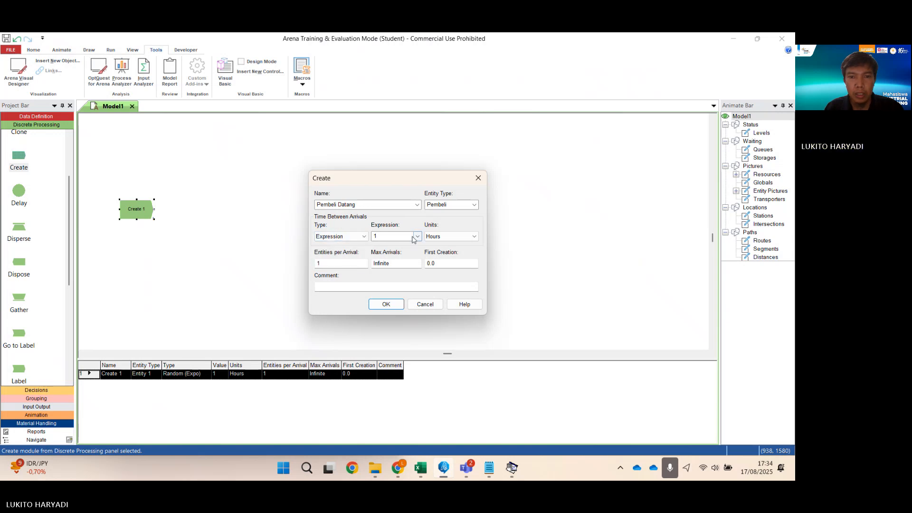
Copy the fitted expression 2 + EXPO(69.4) from Input1 in Input Analyzer into the Create module's time between arrivals expression in Arena
double_click(397, 236)
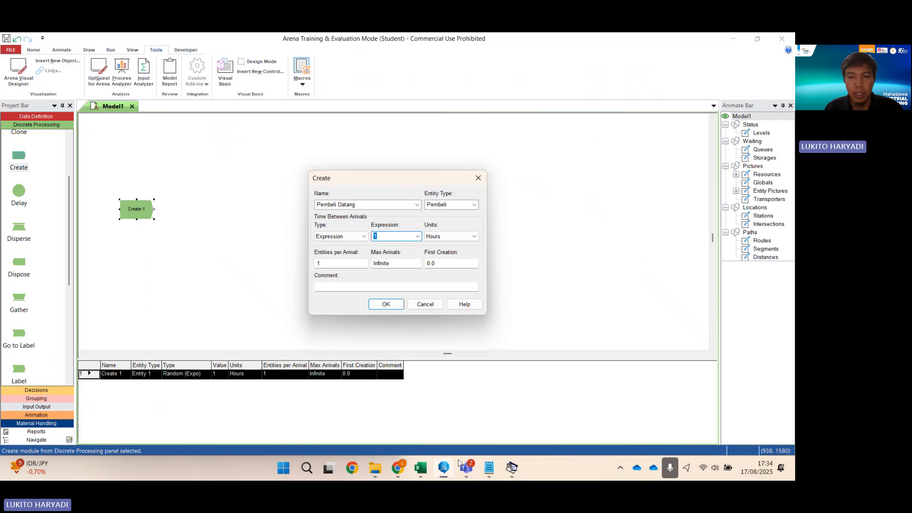
left_click(511, 469)
left_click(97, 205)
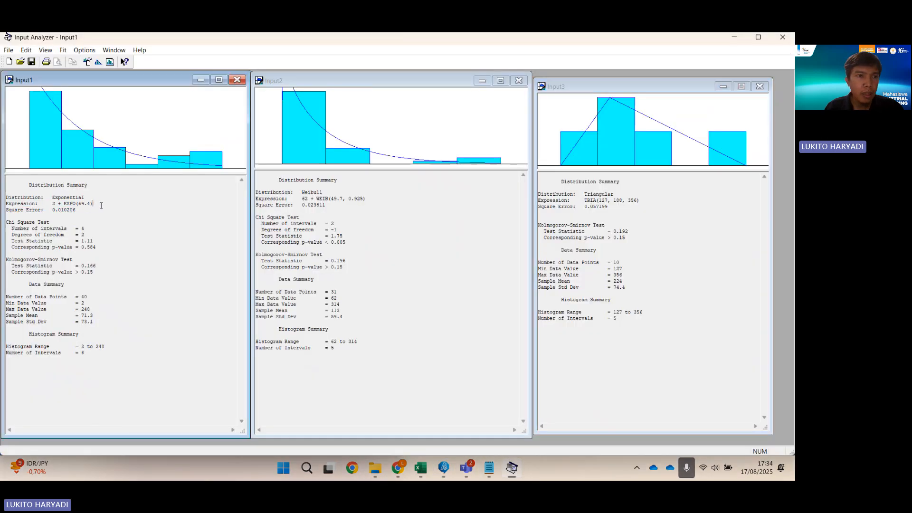
left_click_drag(96, 205, 51, 203)
key("ctrl+c")
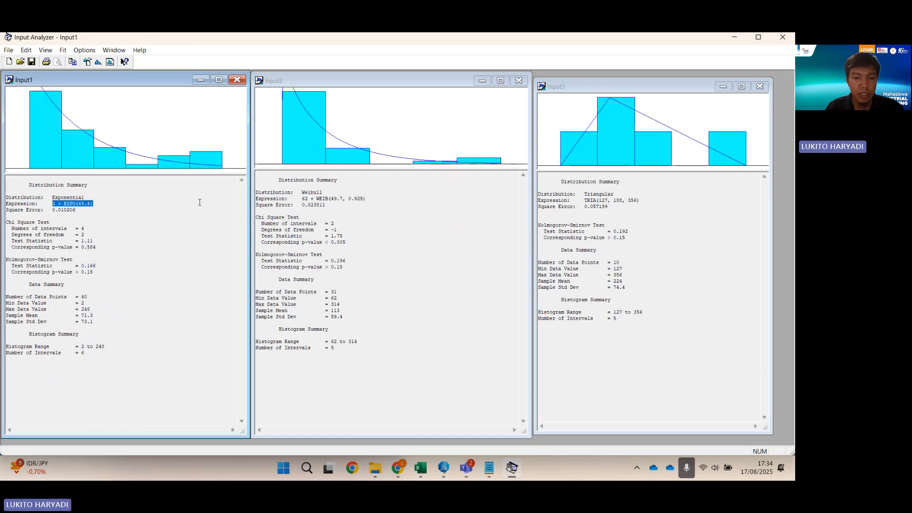
left_click(444, 468)
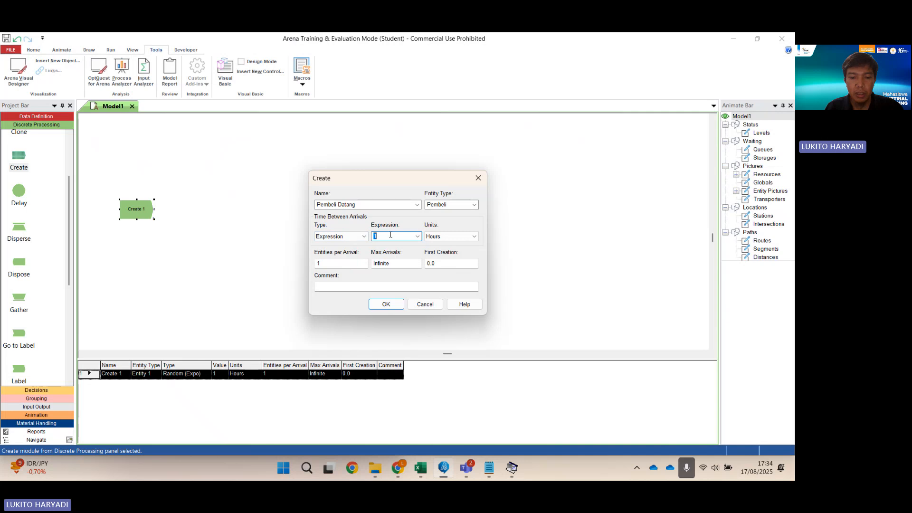
key("ctrl+v")
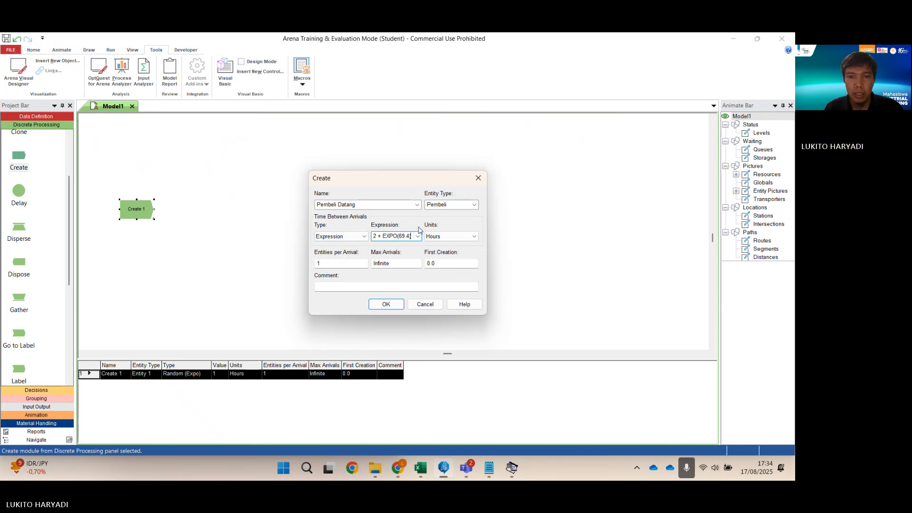
Set the Create module's time between arrivals units to Seconds and accept its properties
left_click(453, 238)
left_click(445, 245)
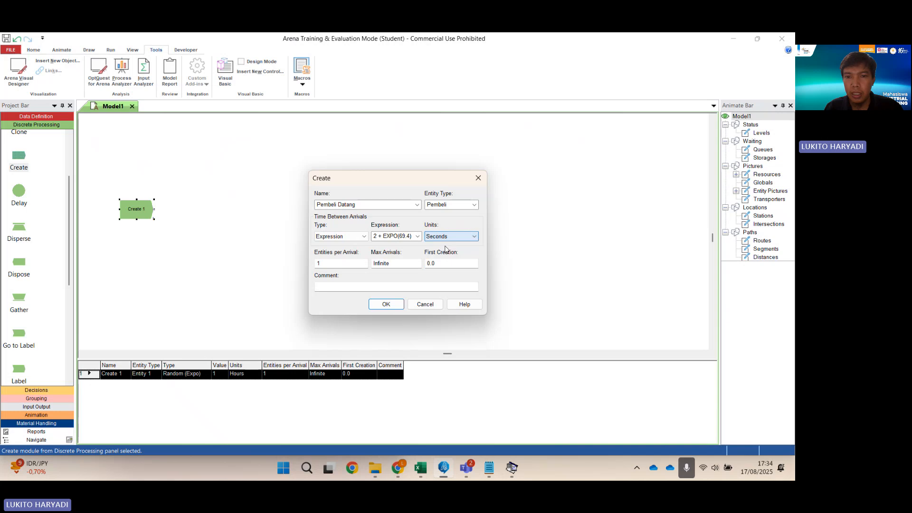
left_click(386, 305)
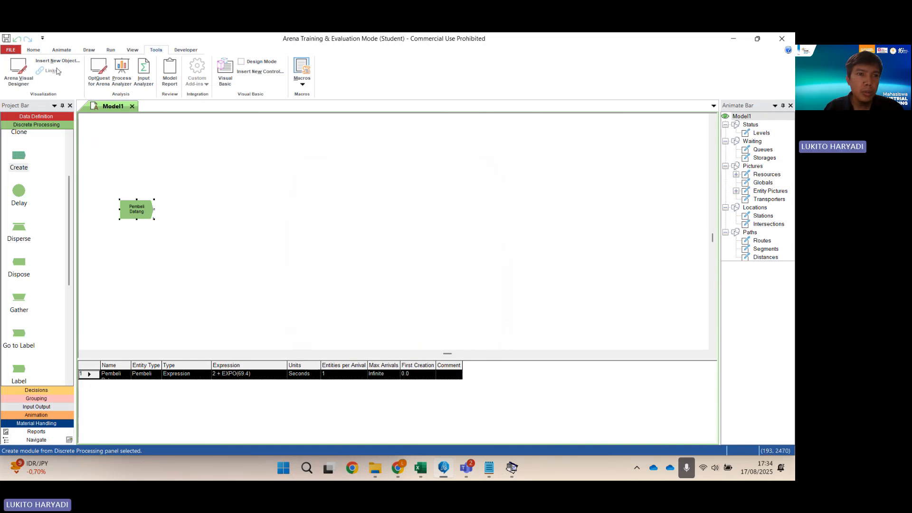
Place a Decide module from the Decisions modules just right of the Pembeli Datang module
scroll(30, 274, "up", 2)
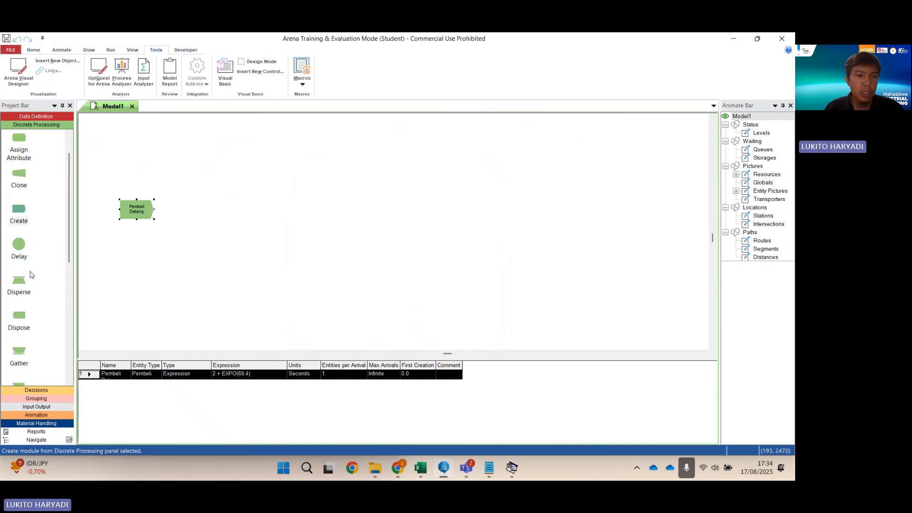
scroll(30, 274, "down", 3)
left_click(41, 390)
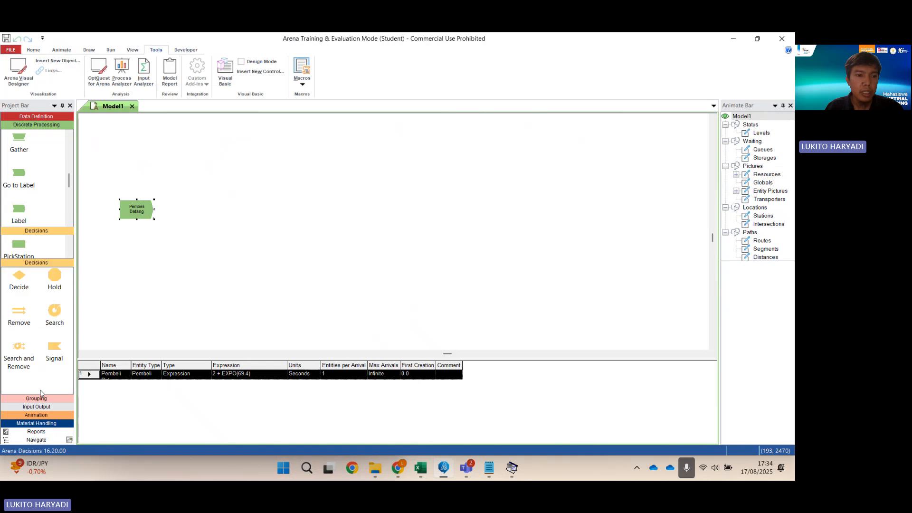
left_click_drag(13, 163, 199, 216)
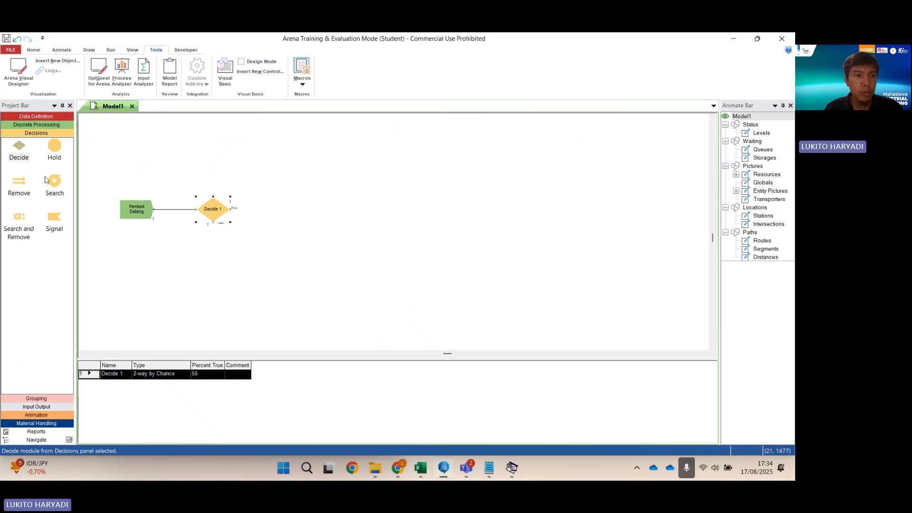
Name the Decide module Pembeli Memilih Menu, set its percent true to 75 and accept its properties
double_click(212, 209)
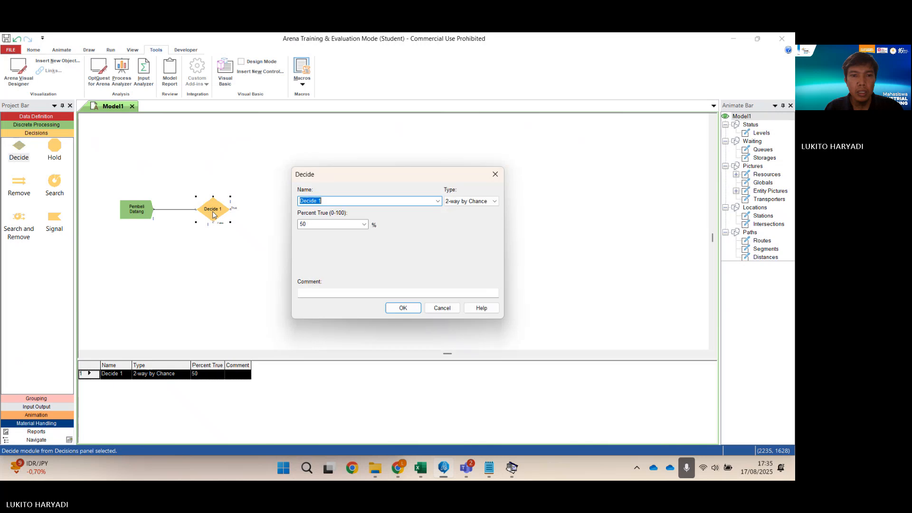
type("P")
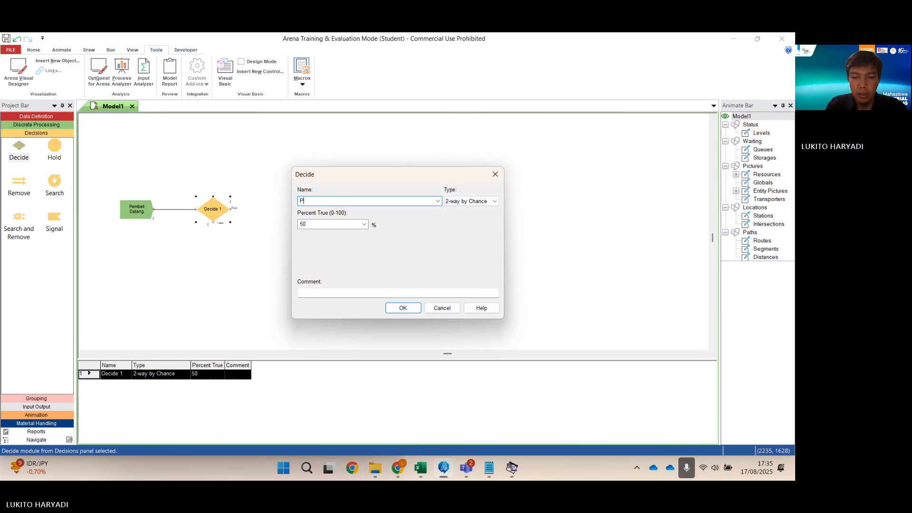
type("embeli Me")
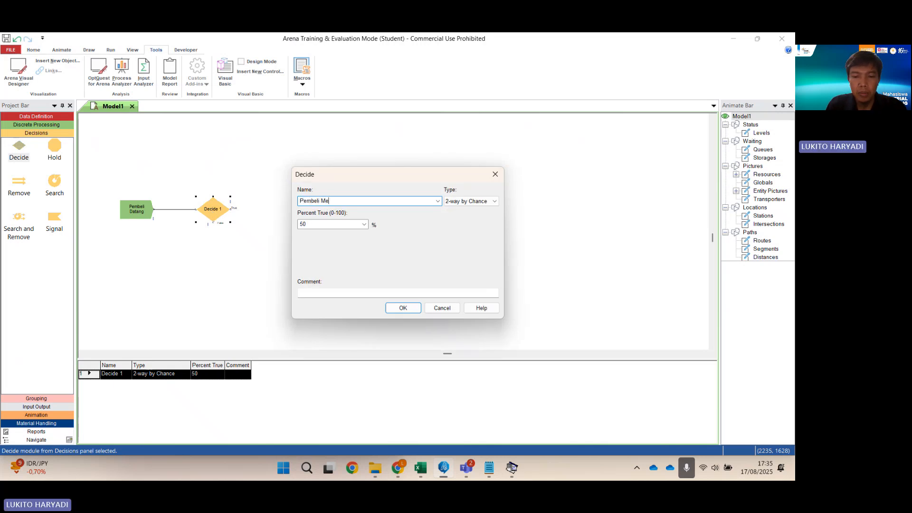
type("milih Menu")
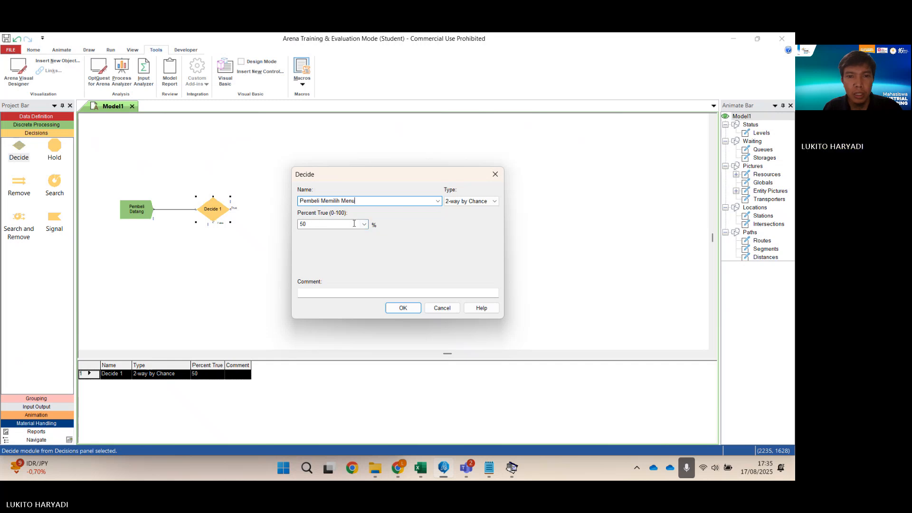
left_click(363, 225)
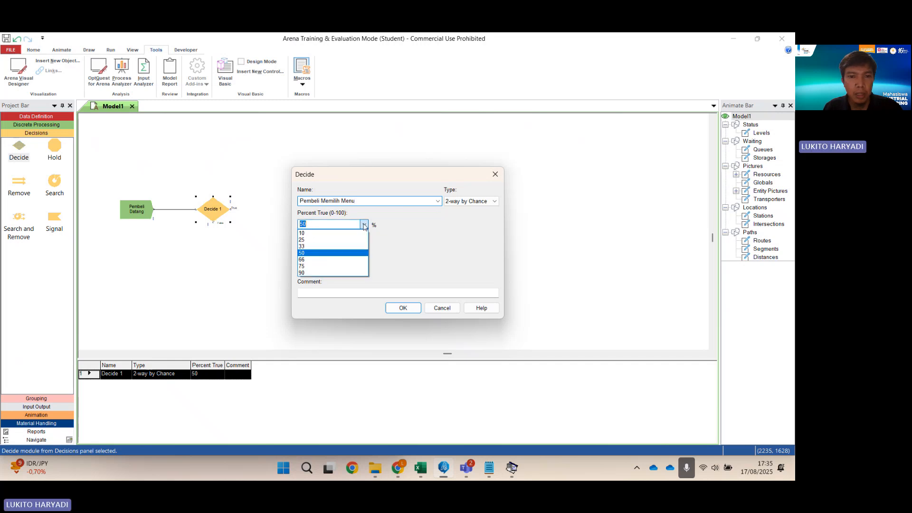
left_click(303, 266)
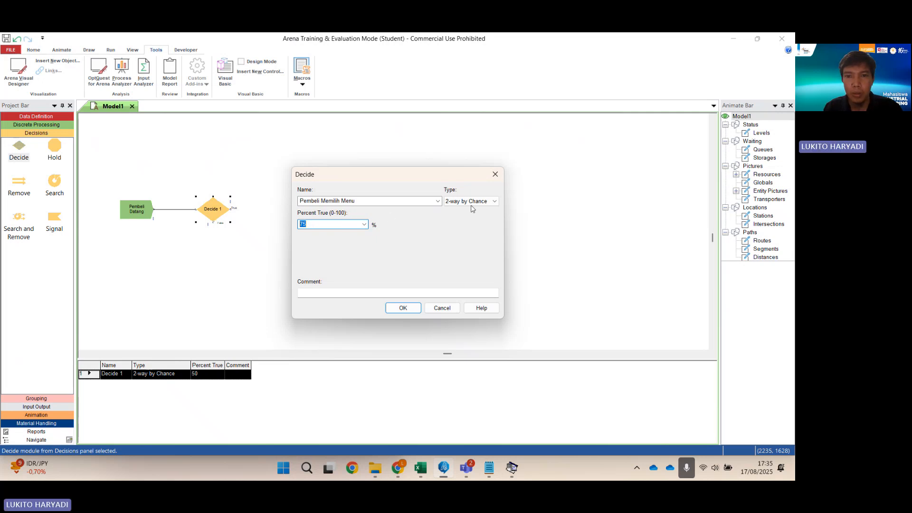
left_click(405, 309)
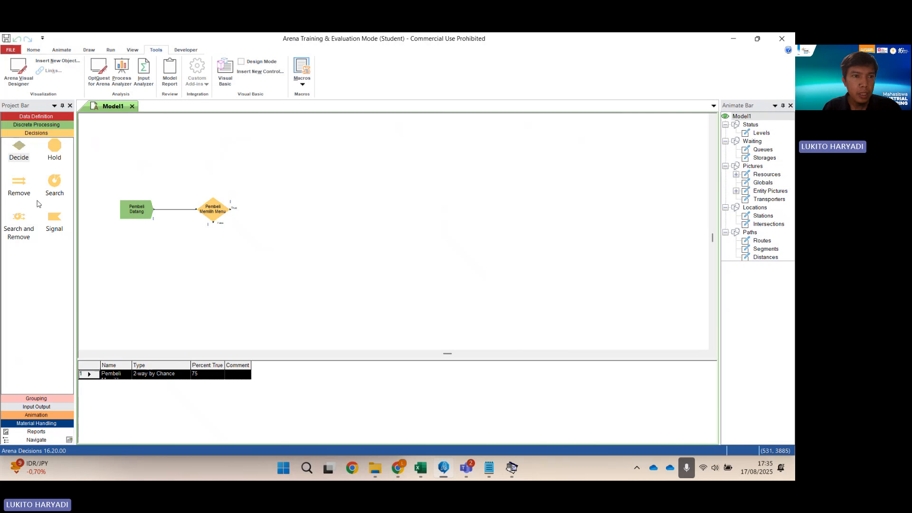
Place a Process module from the Discrete Processing modules above and to the right of the Decide module
left_click(37, 125)
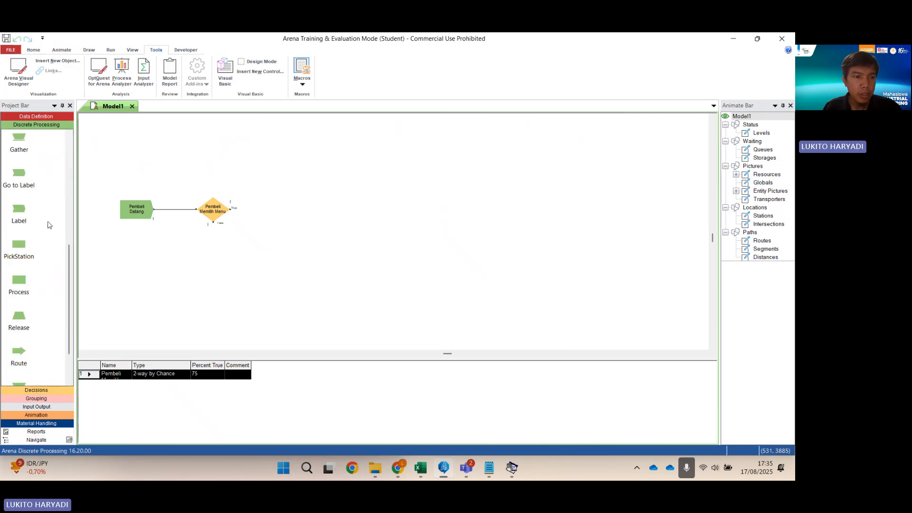
scroll(37, 324, "down", 3)
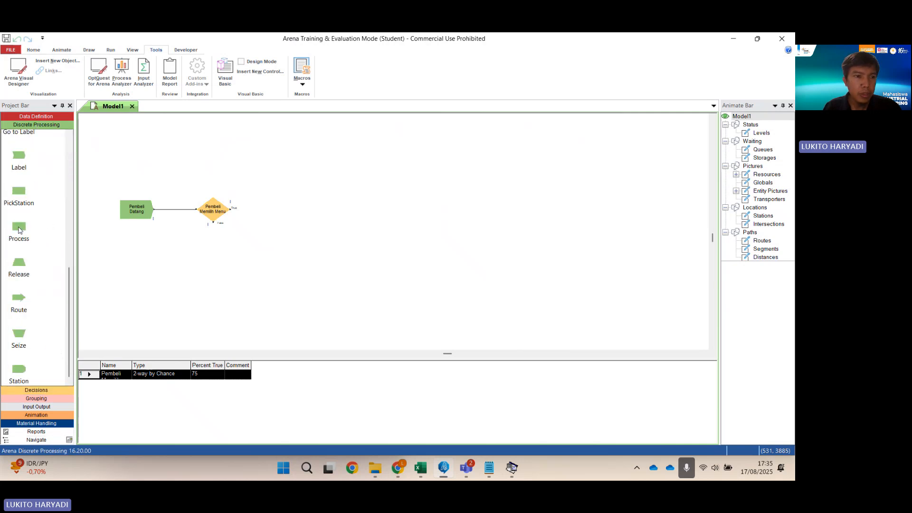
left_click_drag(19, 229, 293, 176)
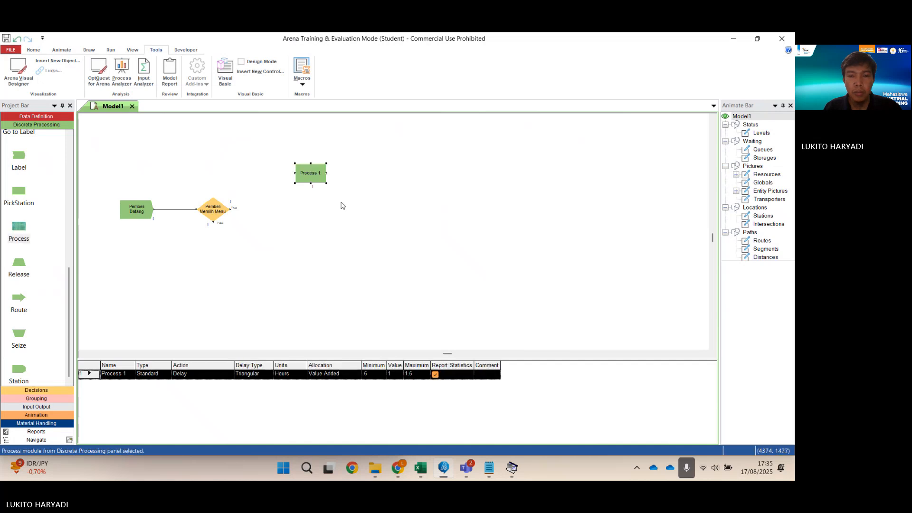
Open the Process module's properties, name it Menu 1 and set its action to Seize Delay Release
double_click(312, 178)
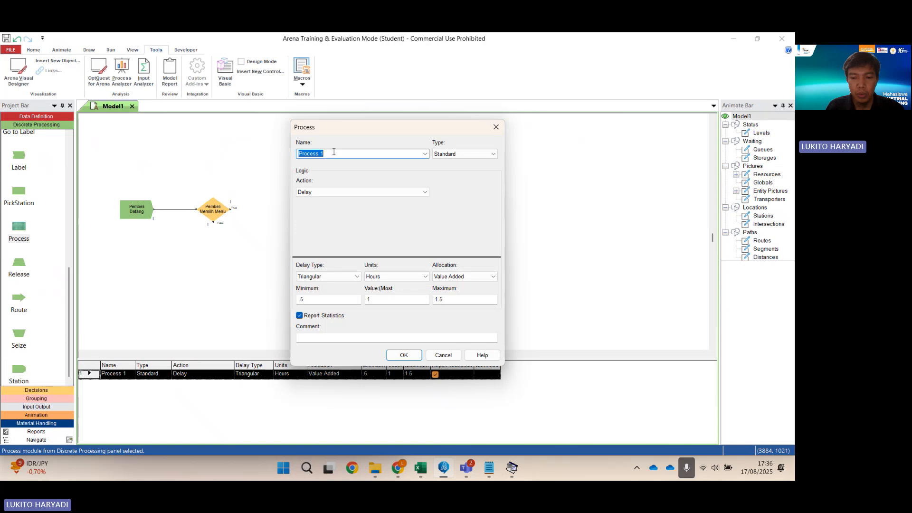
type("Menu 1")
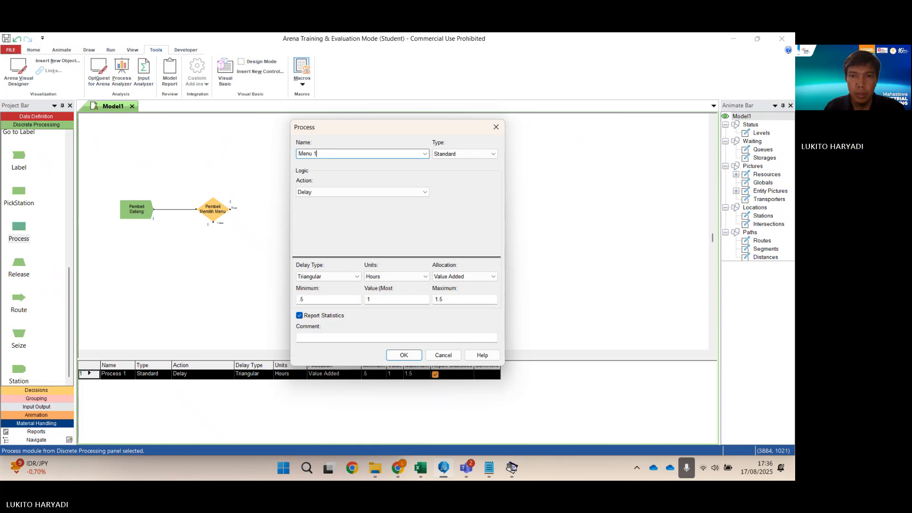
left_click(363, 193)
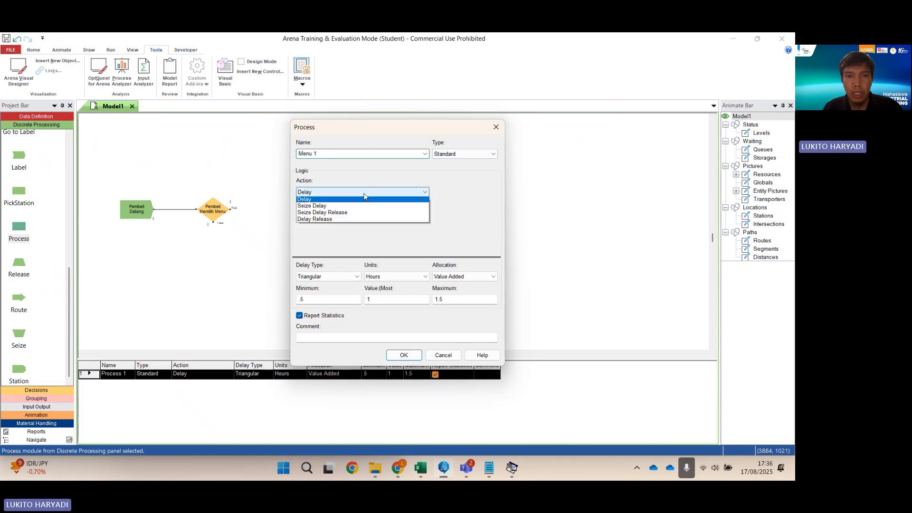
left_click(340, 215)
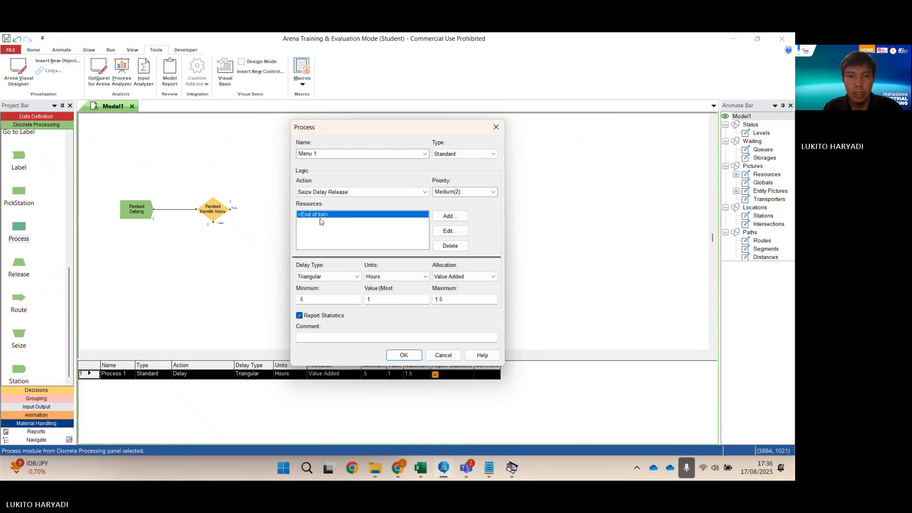
Add the resource Pelayan Menu 1 to the Menu 1 process's resource list
left_click(448, 216)
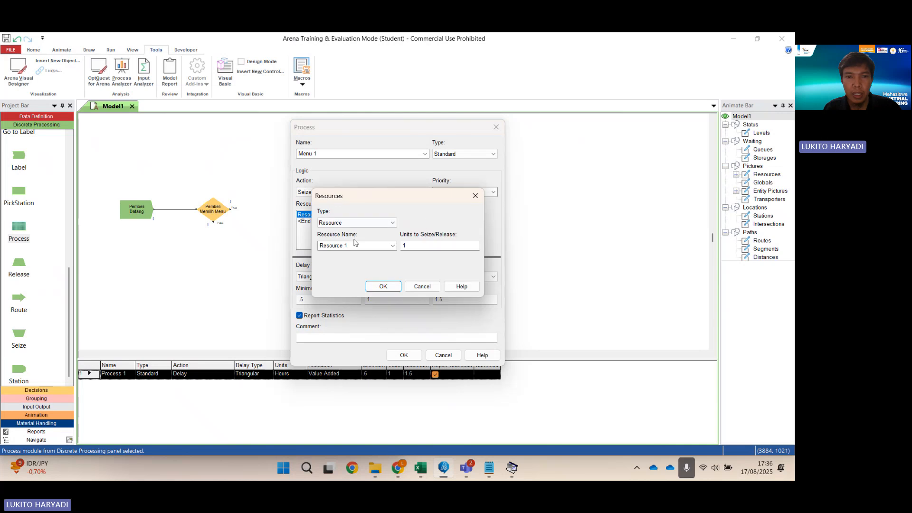
left_click(392, 245)
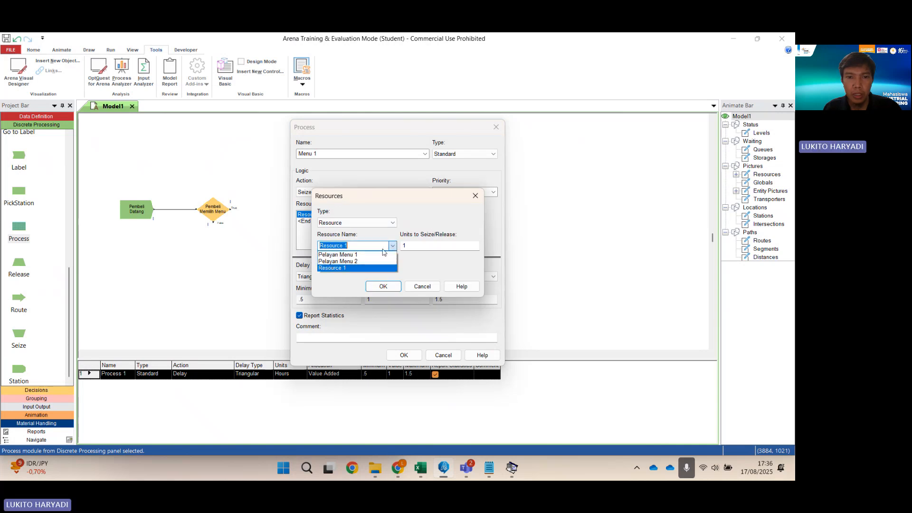
left_click(363, 255)
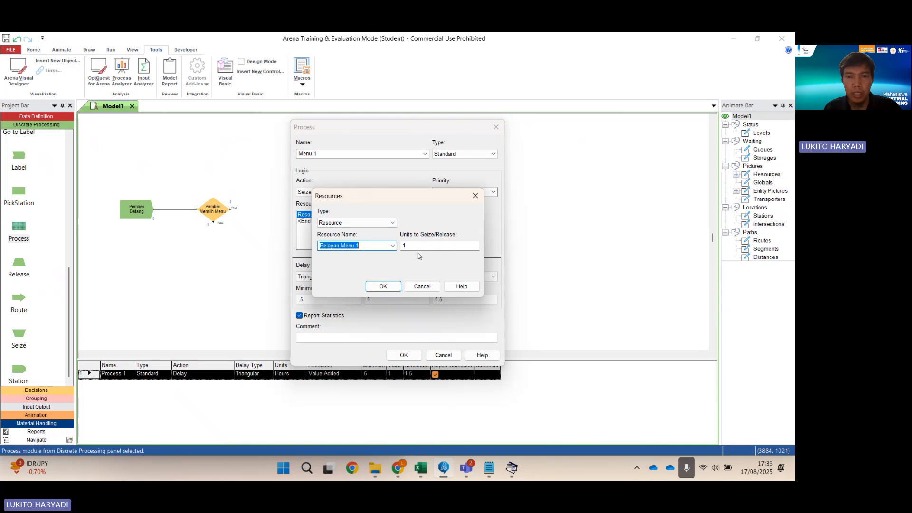
left_click(383, 286)
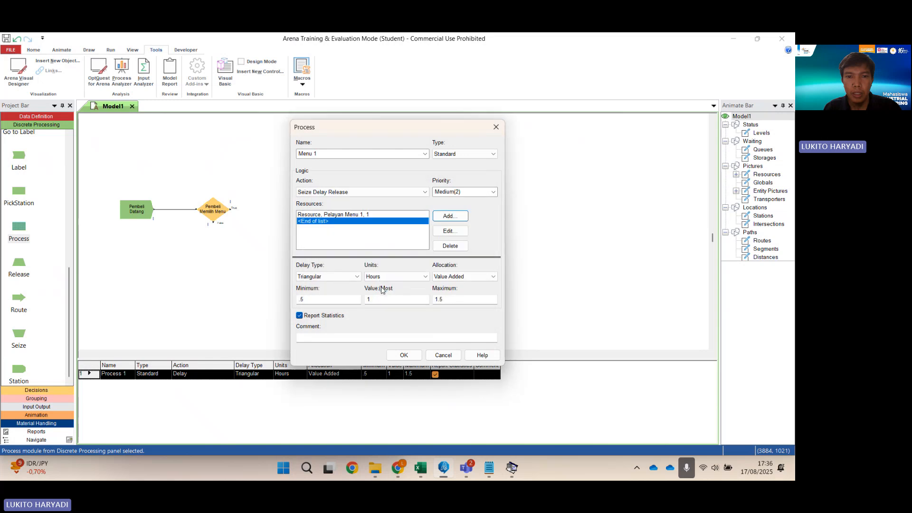
Set the Menu 1 process's delay type to Expression and its units to Seconds
left_click(357, 276)
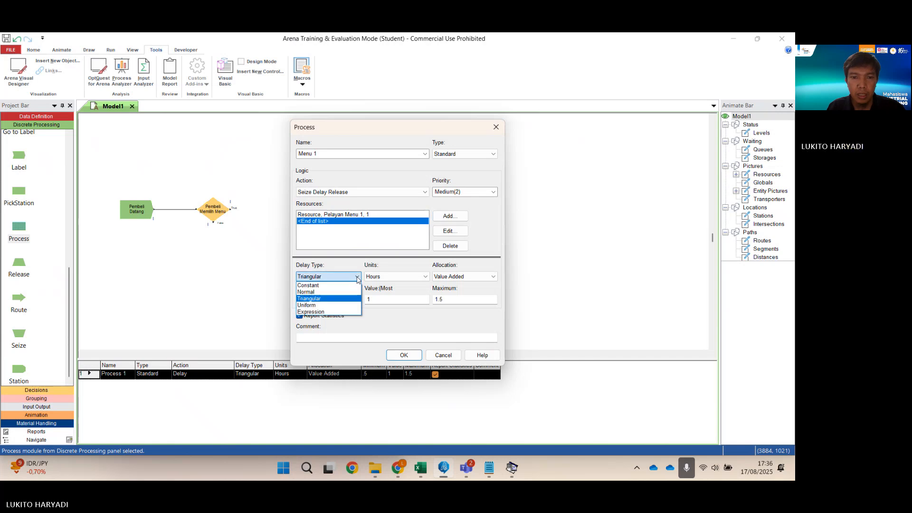
left_click(319, 312)
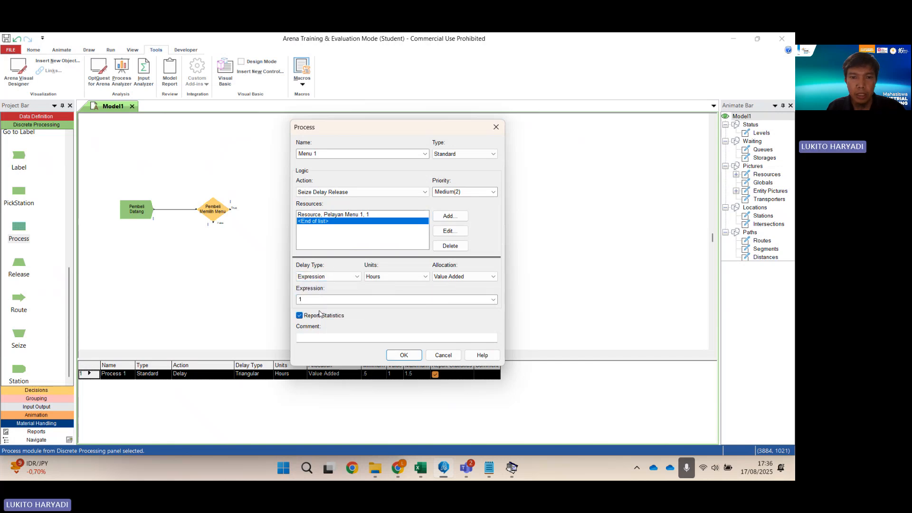
left_click(392, 276)
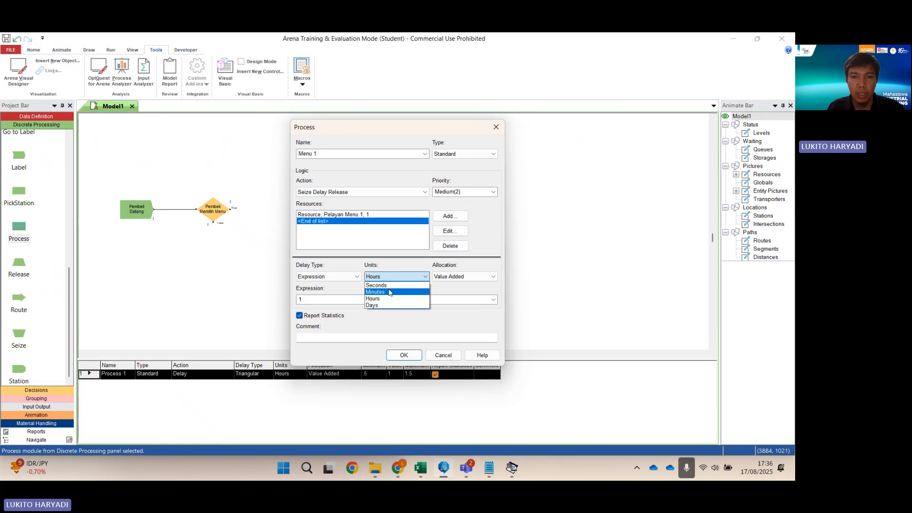
left_click(376, 285)
Copy the Input2 Weibull expression from Input Analyzer, enter 62 + WEIB(49.7, 0.925) as Menu 1's expression in Arena and accept the process settings
double_click(311, 301)
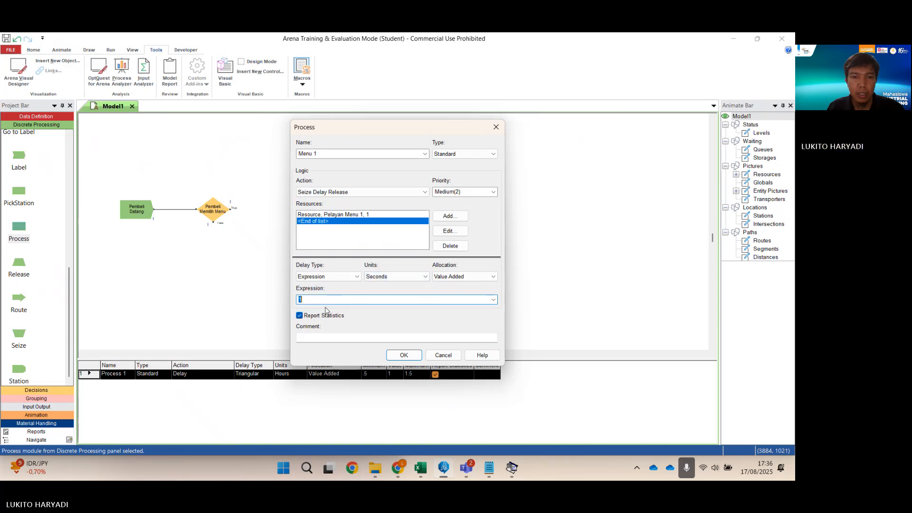
mouse_move(509, 472)
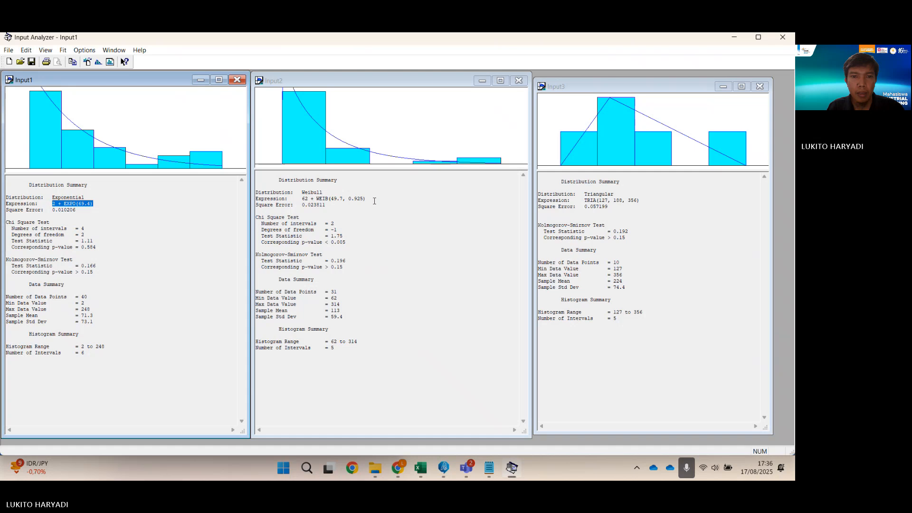
left_click_drag(371, 201, 304, 201)
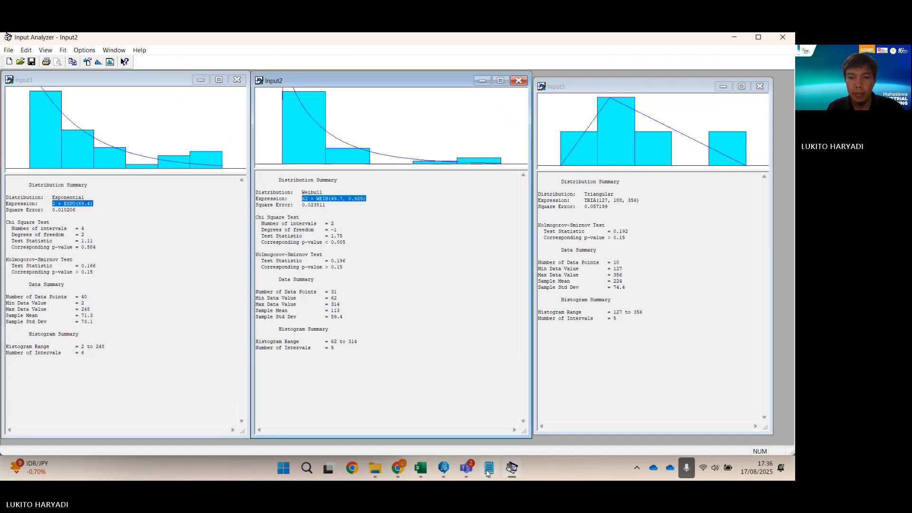
left_click(445, 469)
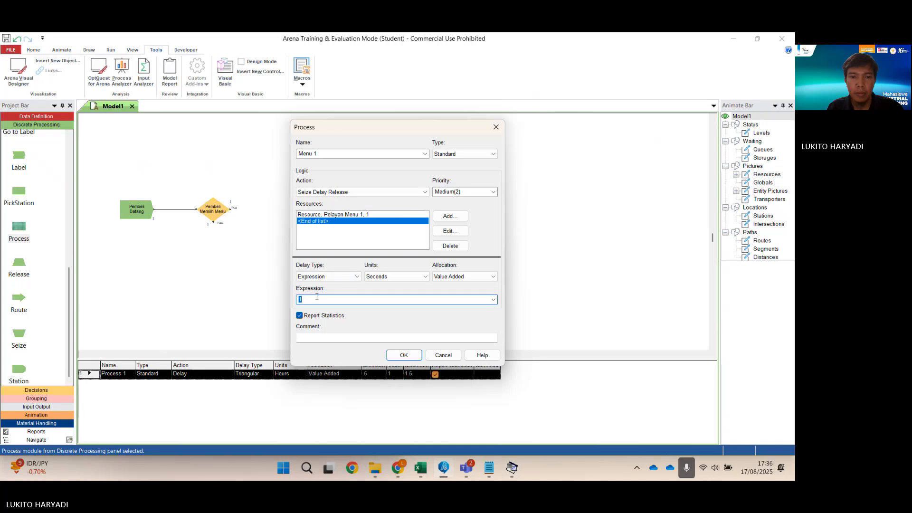
type("62 + WEIB(49.7, 0.925)")
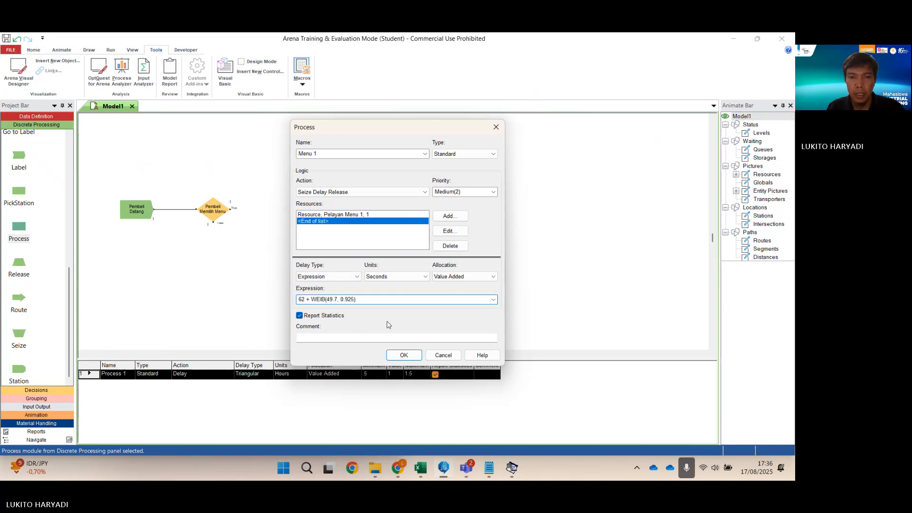
left_click(404, 355)
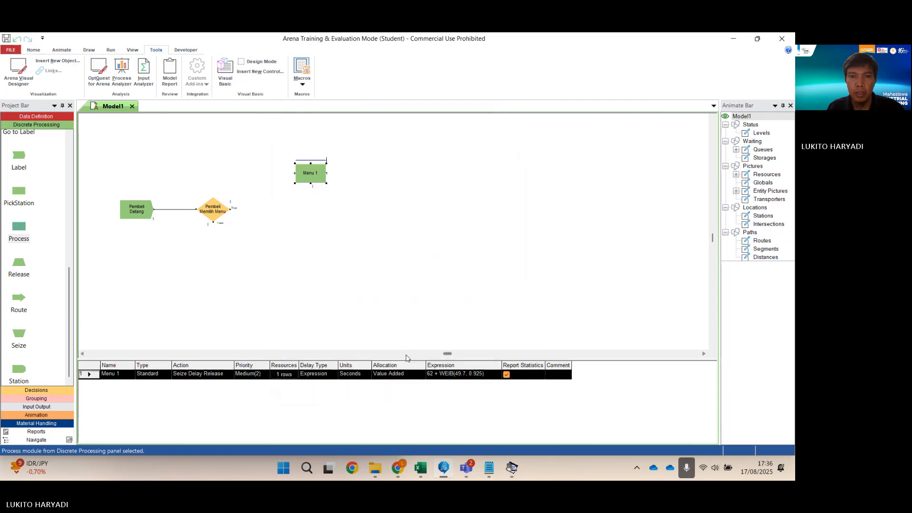
Place a second Process module below Menu 1, name it Menu 2 and set its action to Seize Delay Release
left_click(332, 234)
left_click_drag(19, 227, 295, 246)
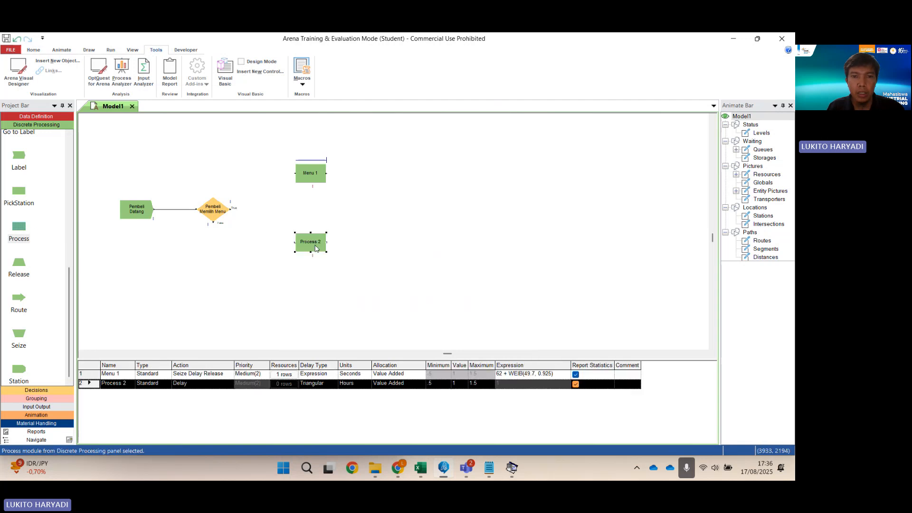
double_click(310, 244)
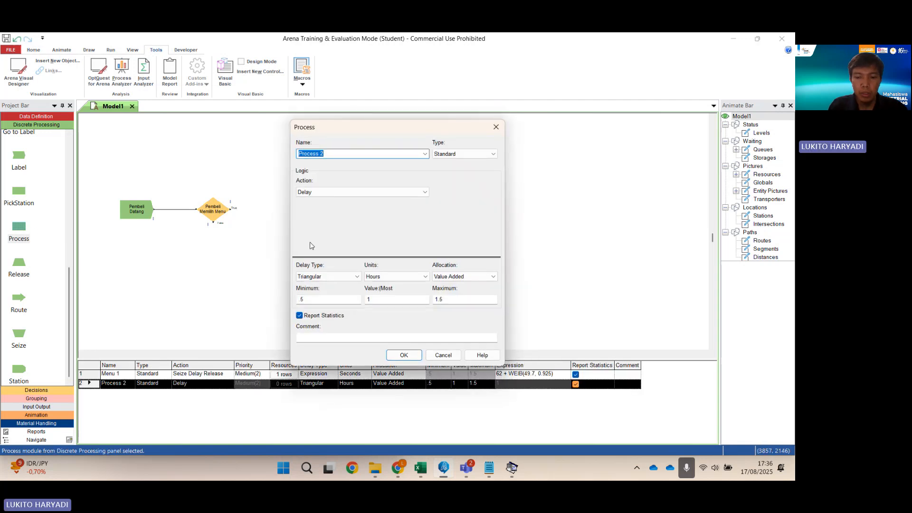
type("Menu 2")
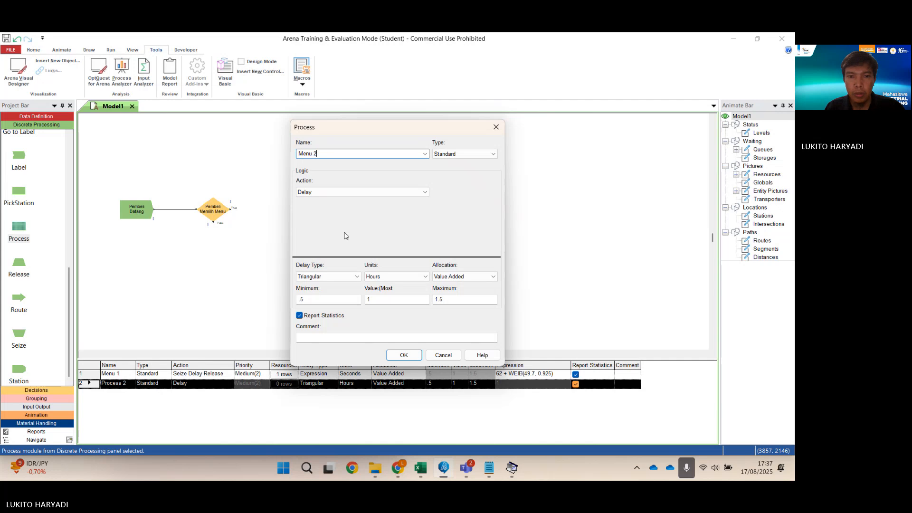
left_click(373, 193)
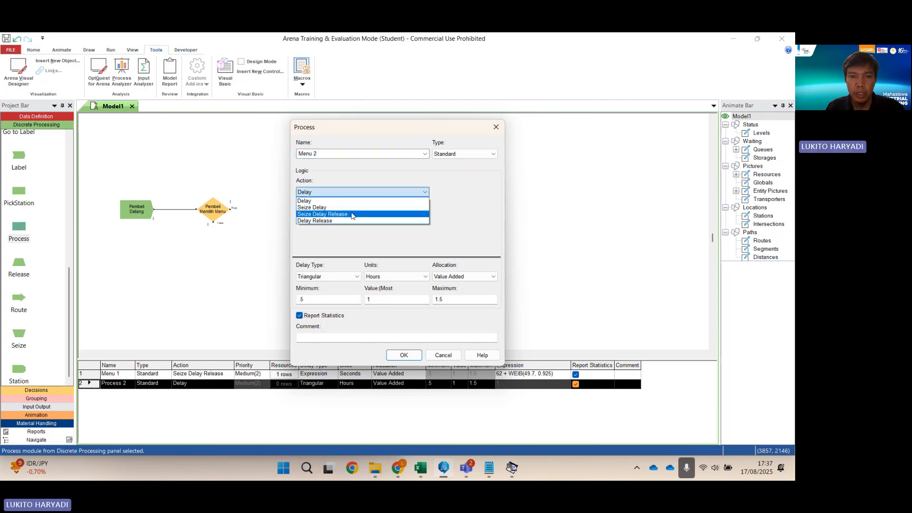
left_click(354, 216)
Set the Menu 2 process's delay type to Expression and its units to Seconds
left_click(355, 277)
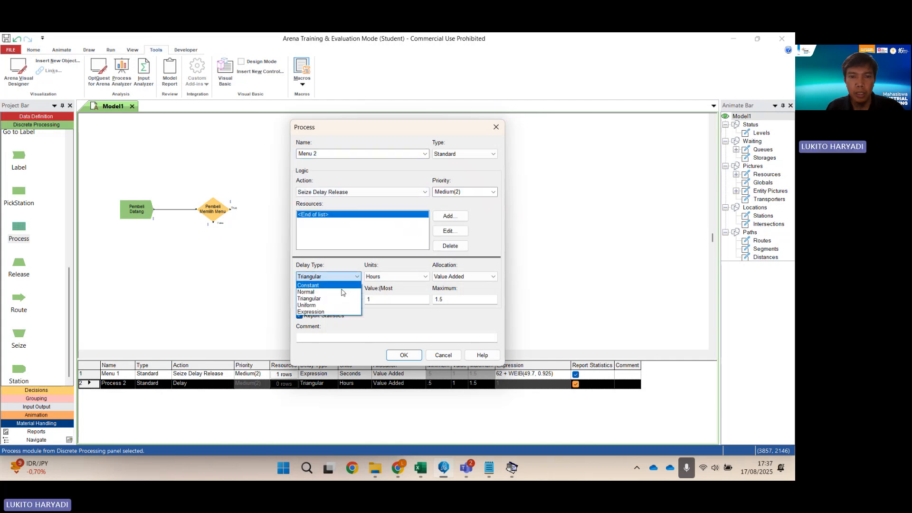
left_click(328, 313)
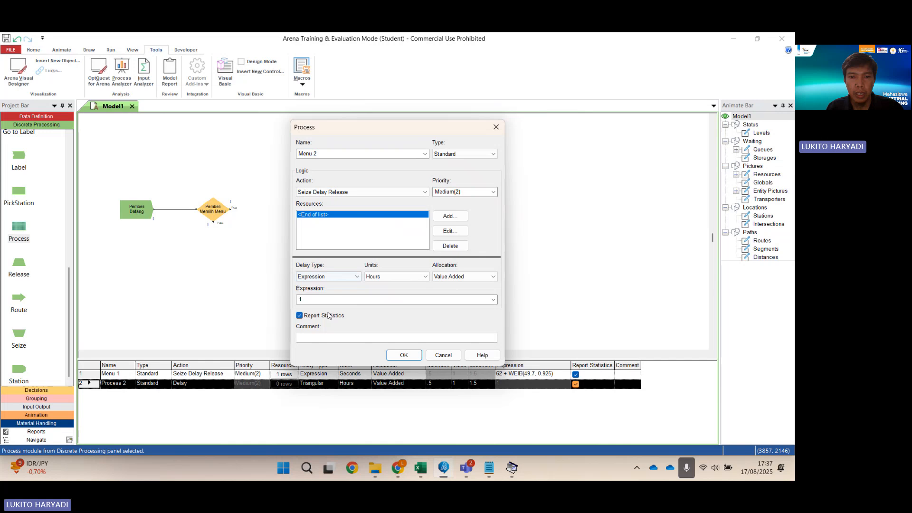
left_click(393, 277)
left_click(380, 286)
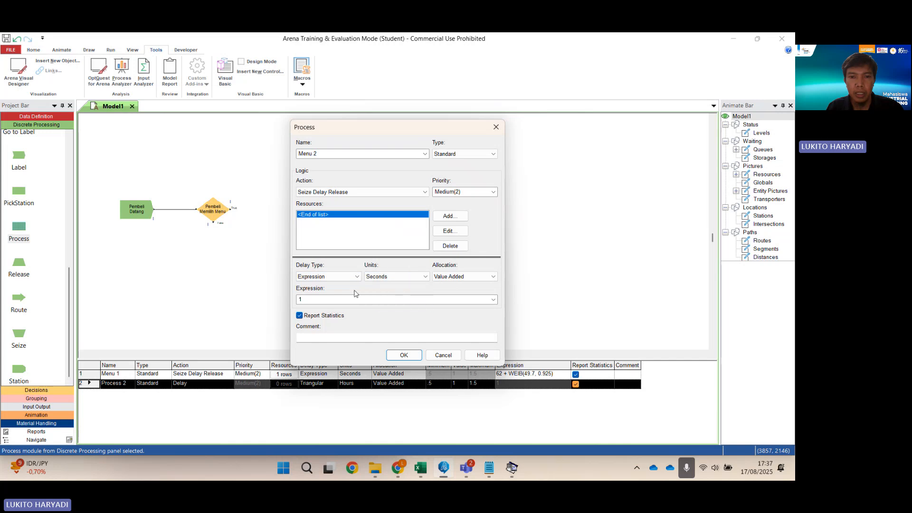
Copy the Input3 triangular expression from Input Analyzer and enter TRIA(127, 188, 356) as the Menu 2 process's expression in Arena
left_click(317, 299)
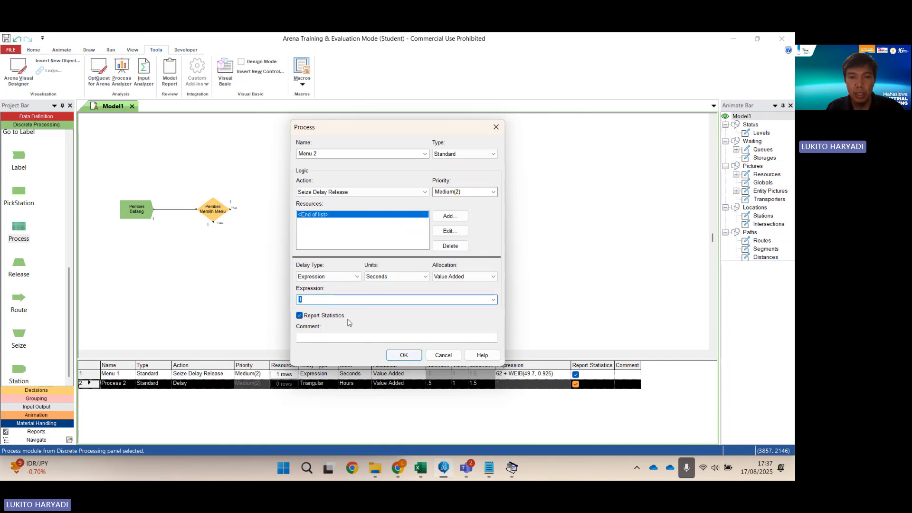
left_click(512, 472)
left_click_drag(642, 200, 586, 201)
key("ctrl+c")
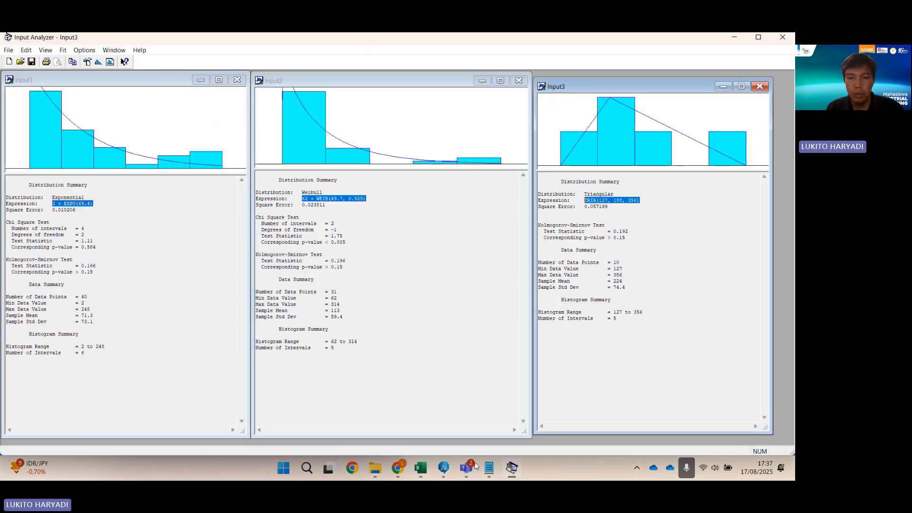
left_click(446, 470)
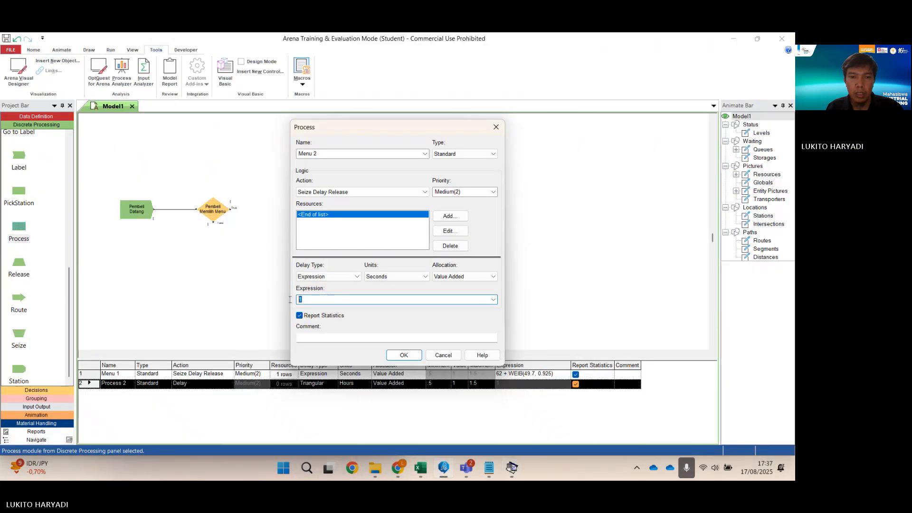
key("ctrl+v")
Add the existing resource Pelayan Menu 2 to the Menu 2 process's resource list and accept the process settings
left_click(436, 217)
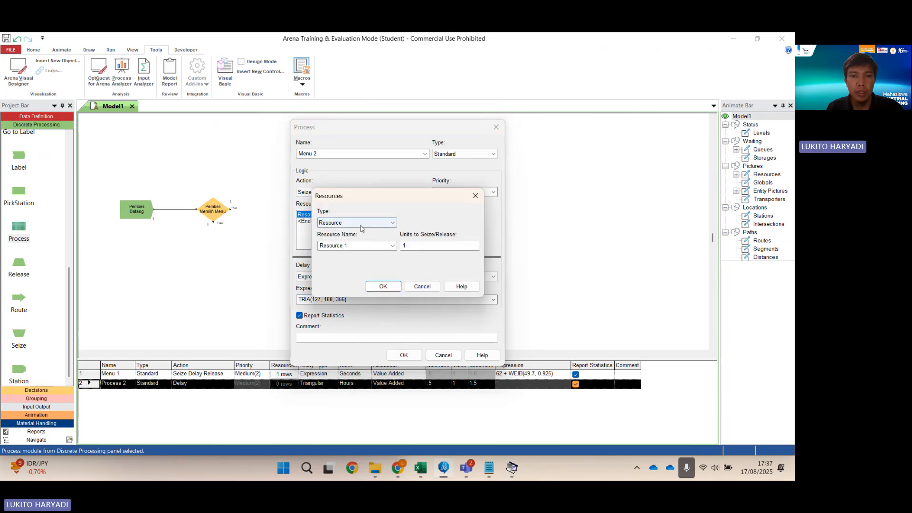
left_click(356, 246)
left_click(392, 245)
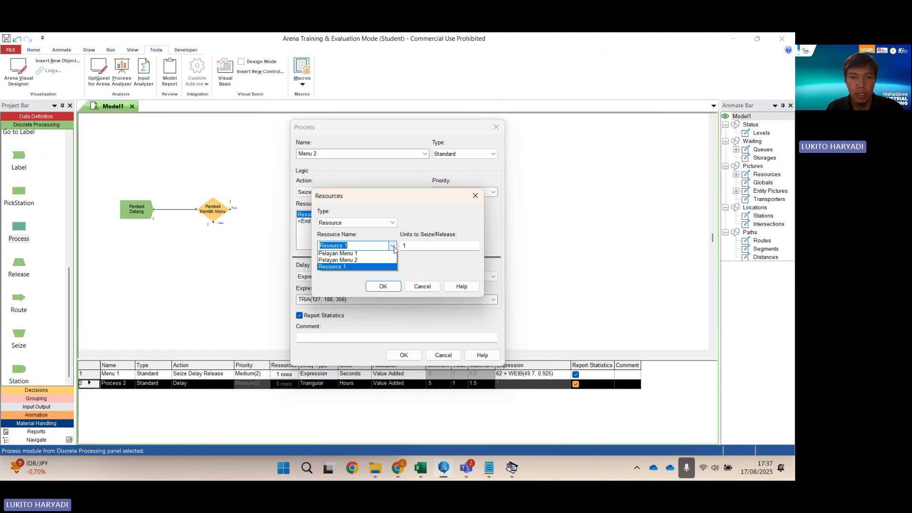
left_click(371, 263)
left_click(394, 285)
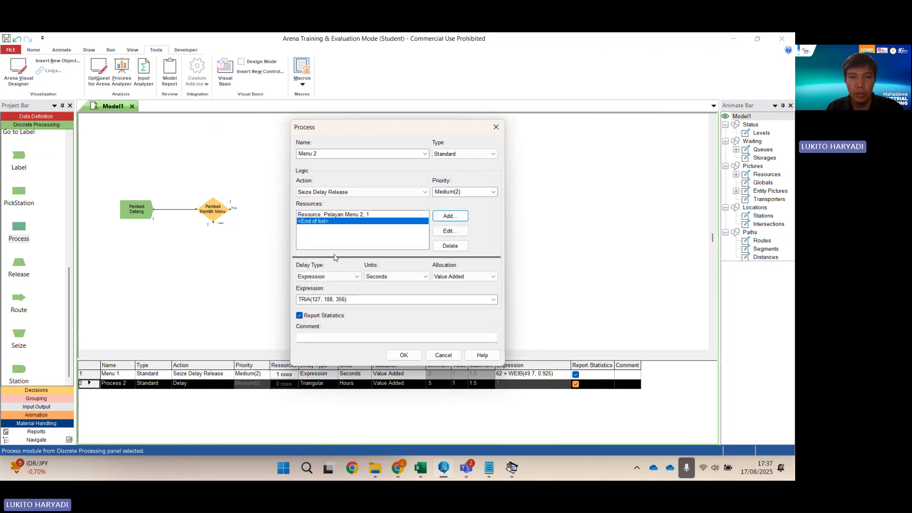
left_click(403, 356)
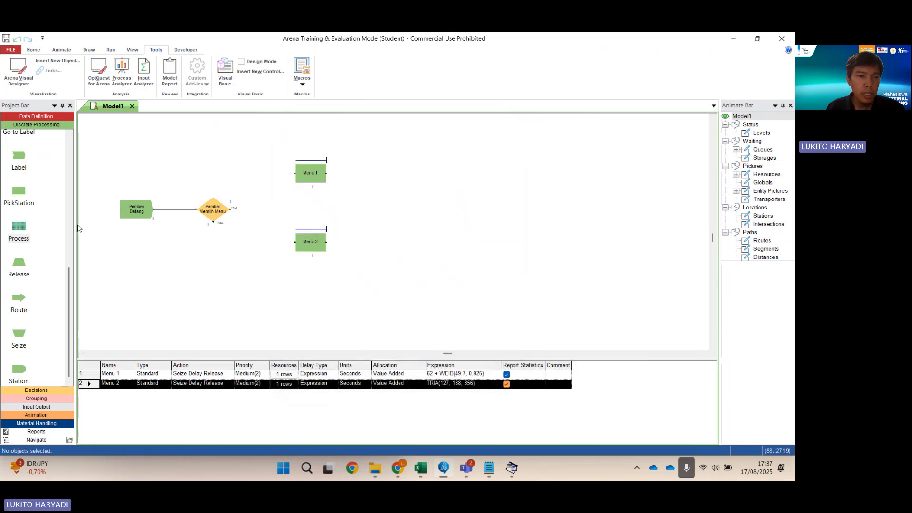
Place a Dispose module from the Discrete Processing modules to the right of the Menu 1 and Menu 2 processes
left_click_drag(67, 270, 75, 131)
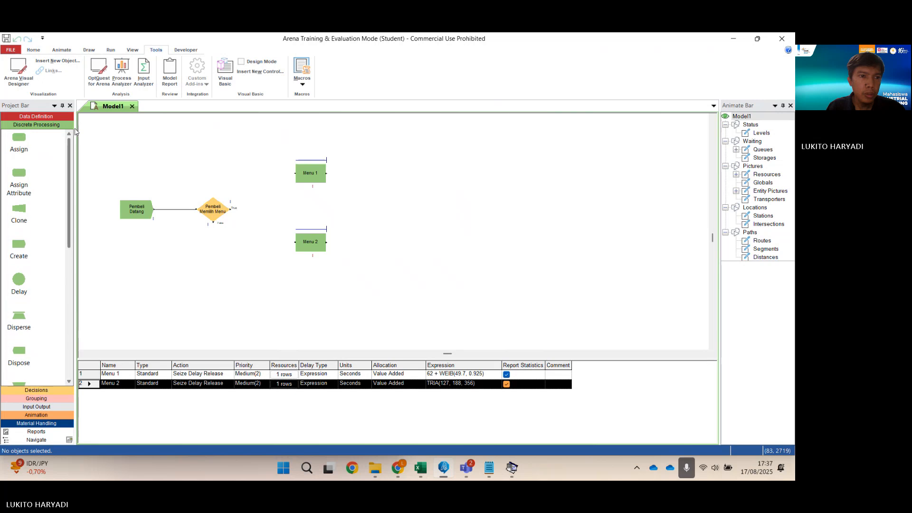
scroll(38, 237, "down", 3)
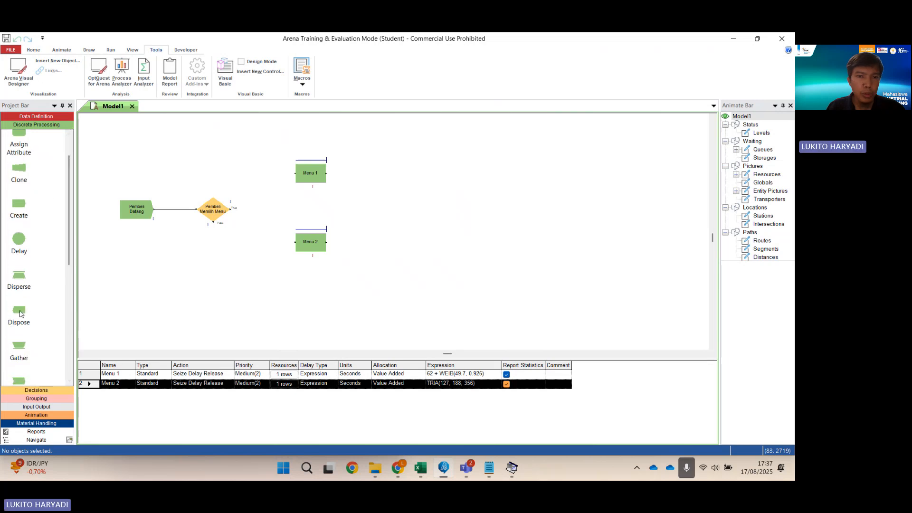
left_click_drag(19, 310, 398, 212)
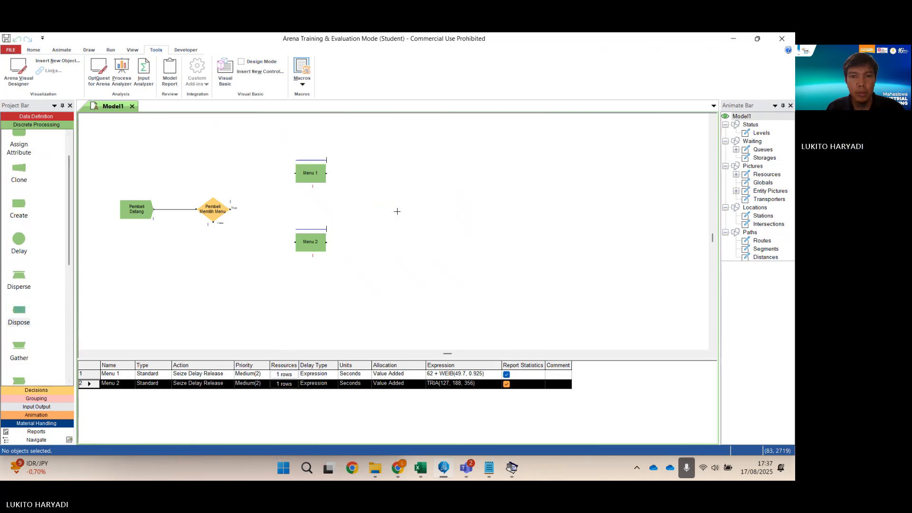
Connect the True exit of the Pembeli Memilih Menu Decide module to the entry of the Menu 1 process
left_click(231, 210)
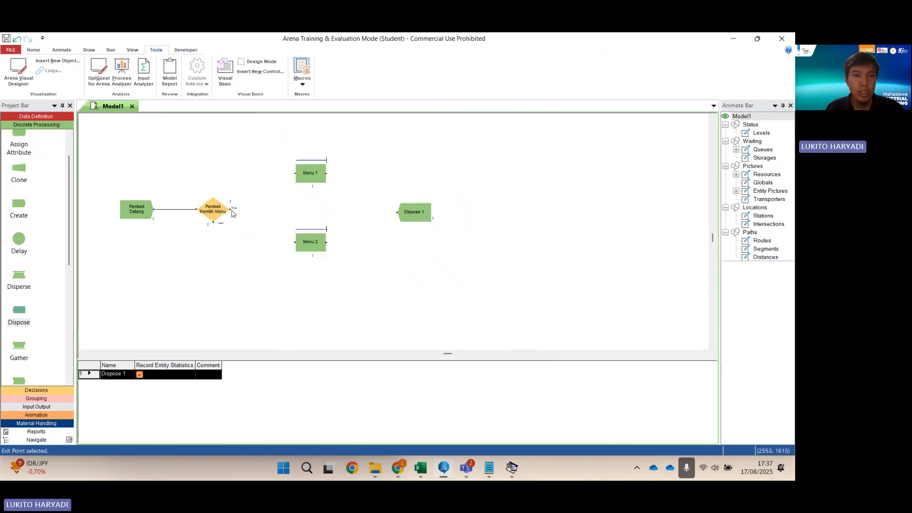
right_click(231, 212)
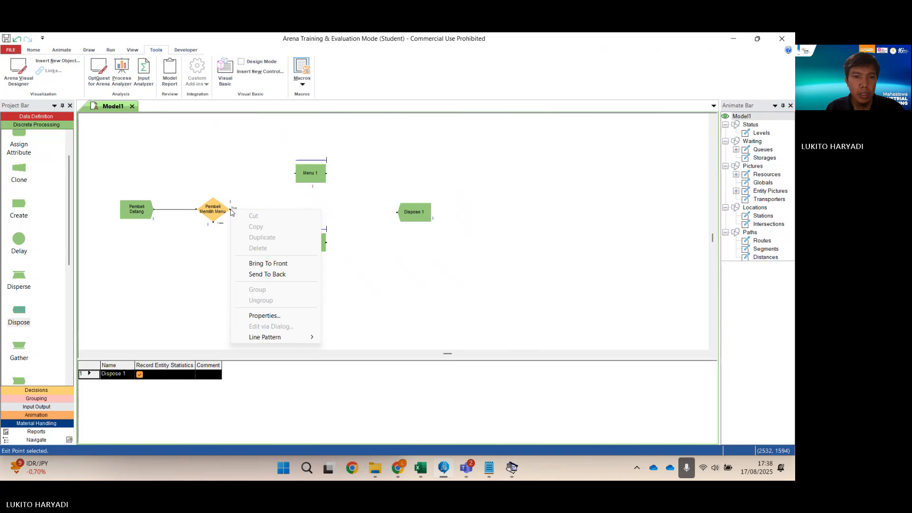
left_click(36, 49)
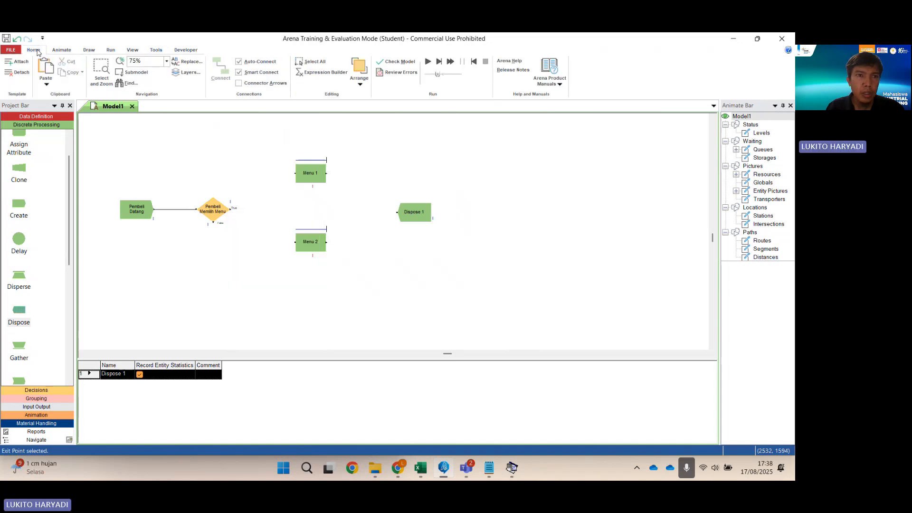
left_click(229, 72)
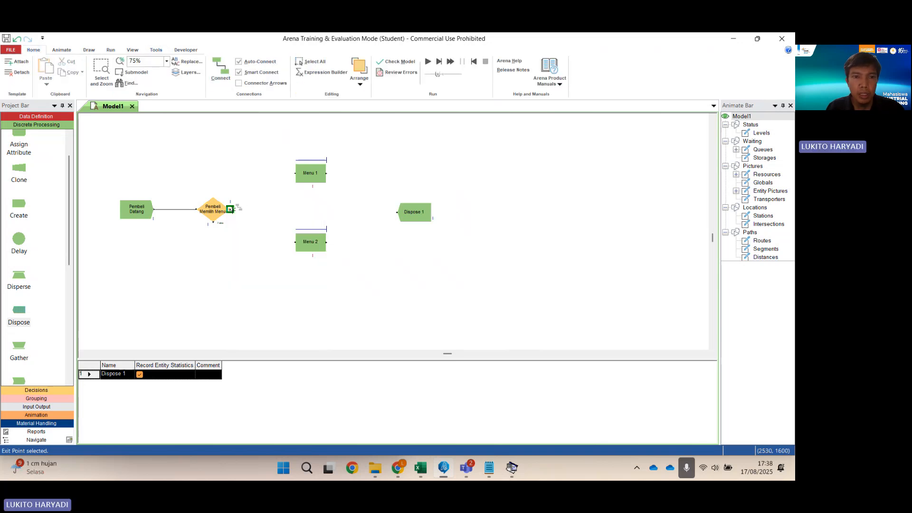
left_click(230, 209)
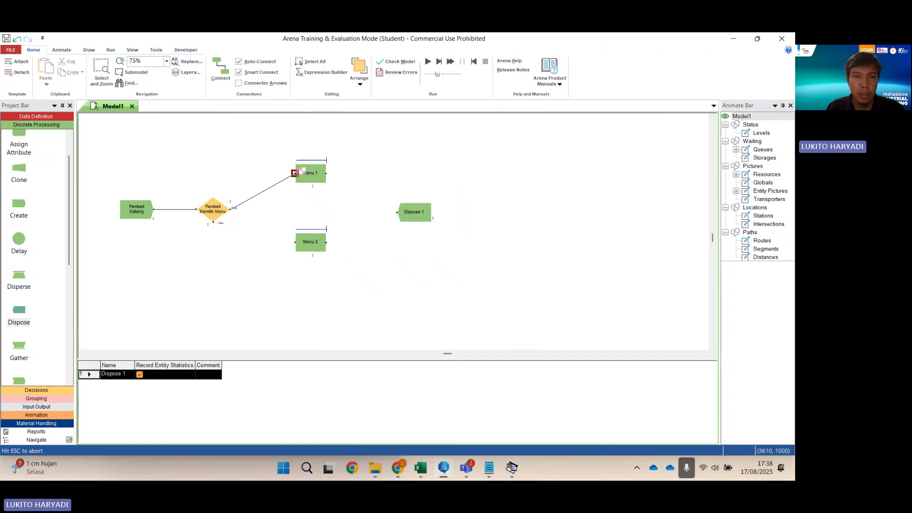
left_click(294, 173)
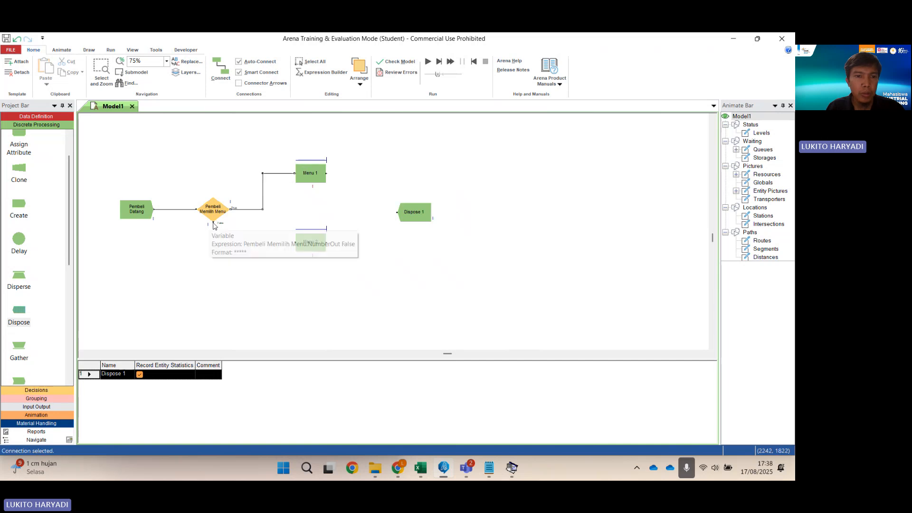
Connect the False exit of the Pembeli Memilih Menu Decide module to the entry of the Menu 2 process
left_click(220, 71)
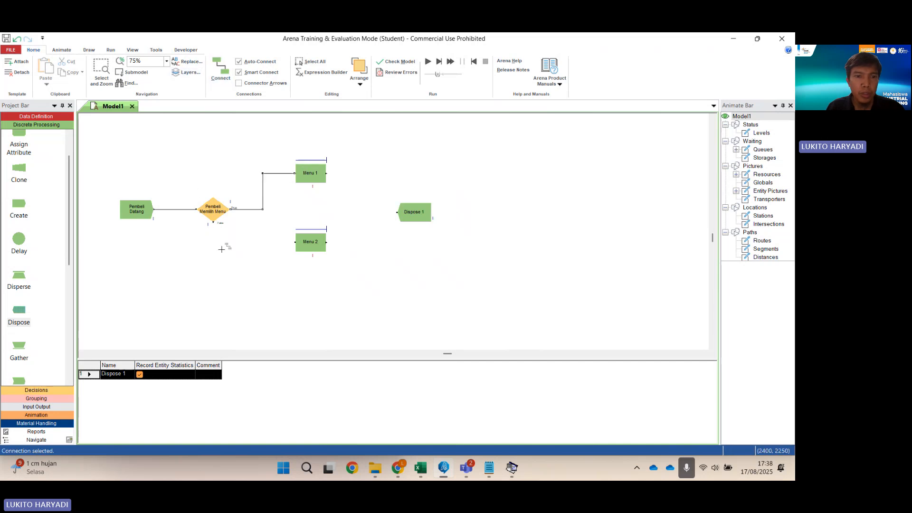
left_click(213, 222)
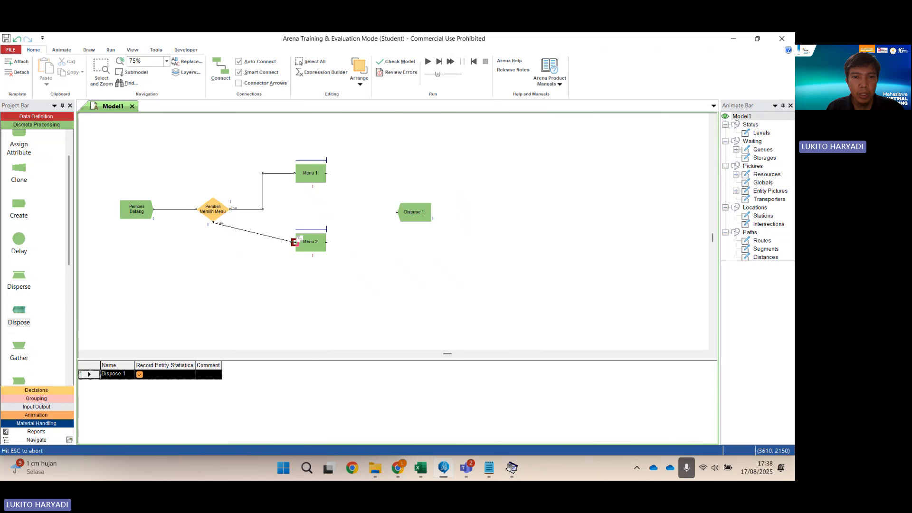
left_click(295, 242)
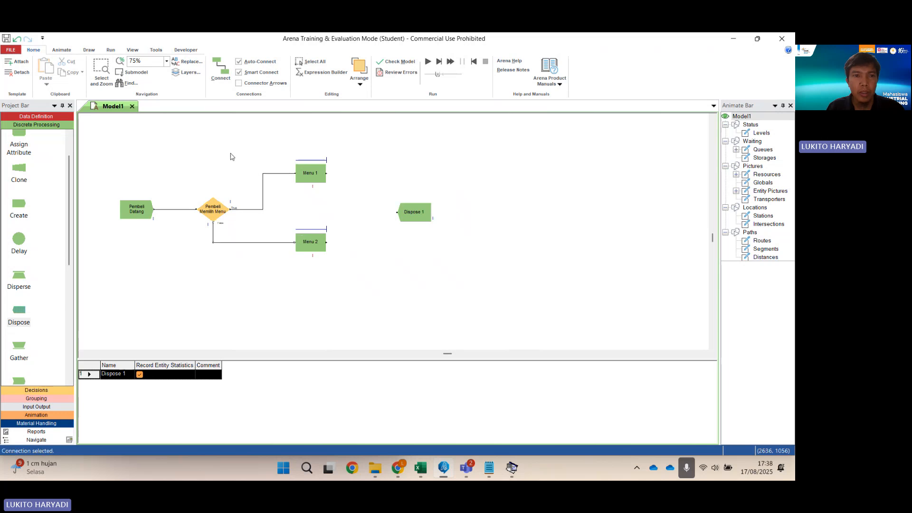
Connect the exits of the Menu 2 and Menu 1 processes to the entry of the Dispose module
left_click(220, 71)
left_click(326, 242)
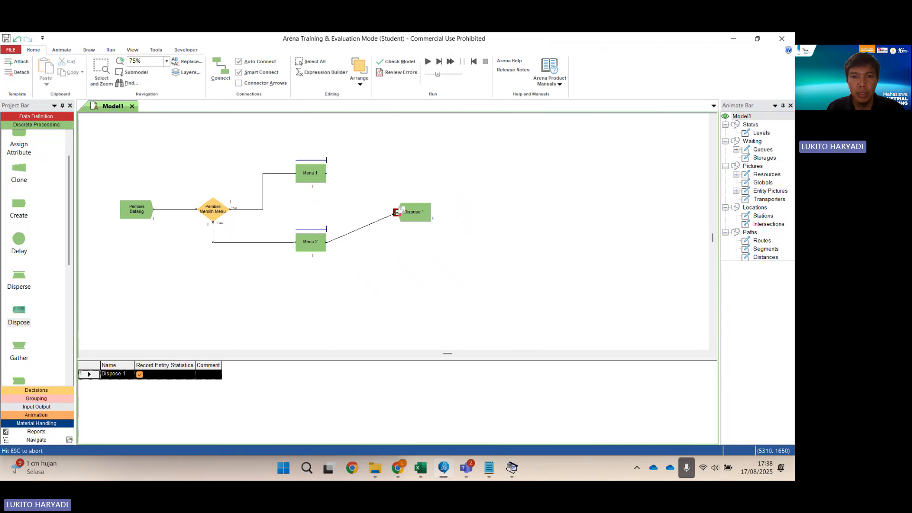
left_click(397, 213)
left_click(221, 71)
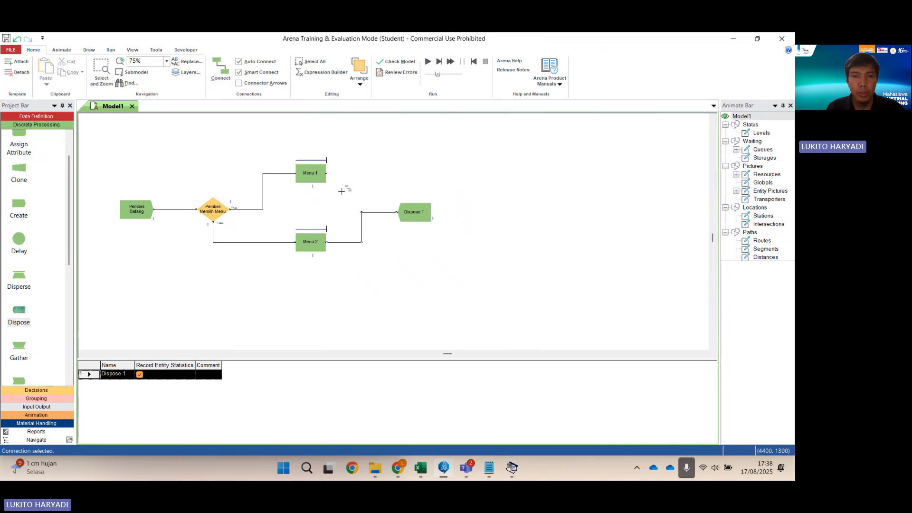
left_click(327, 173)
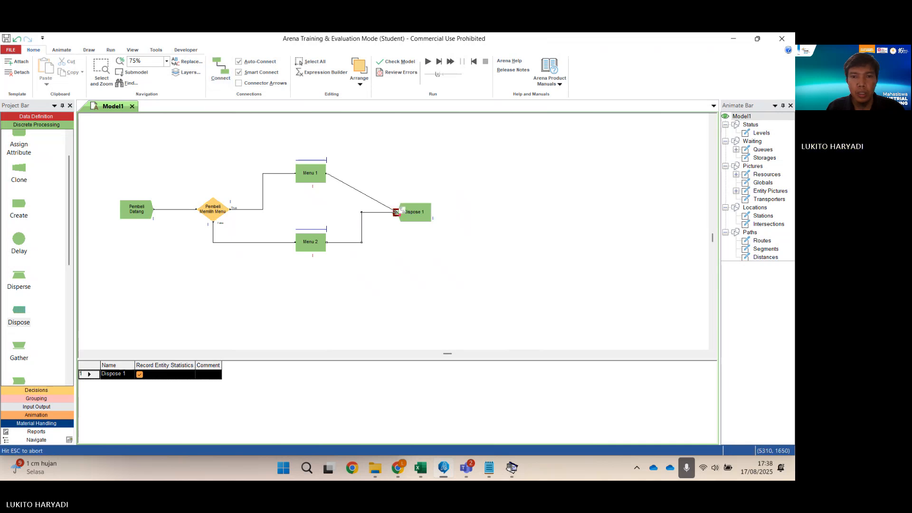
left_click(397, 212)
Rename the Dispose module as Pembeli Meninggalkan Sistem and accept its settings
left_click(414, 211)
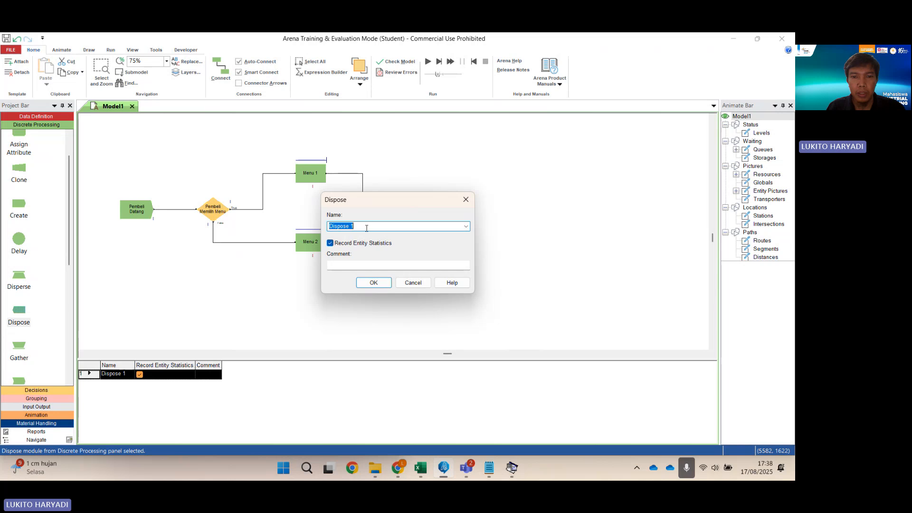
type("P")
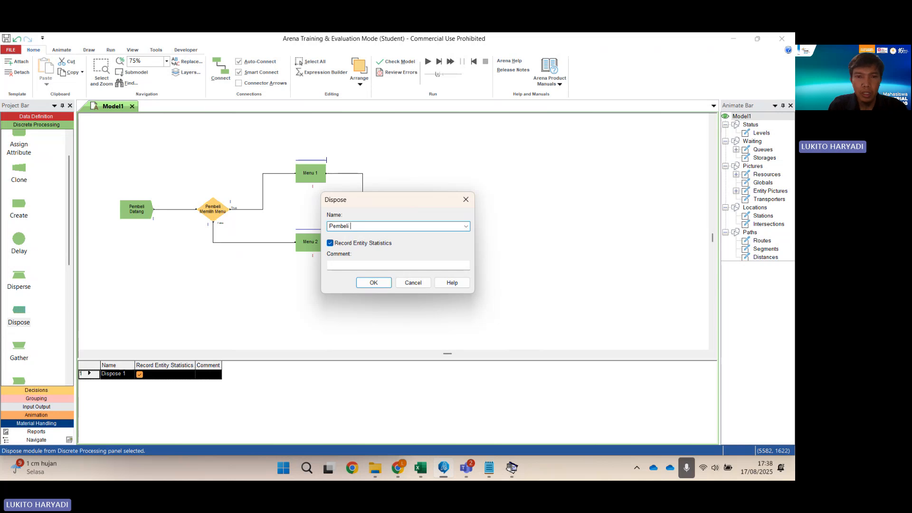
type("embeli Meningg")
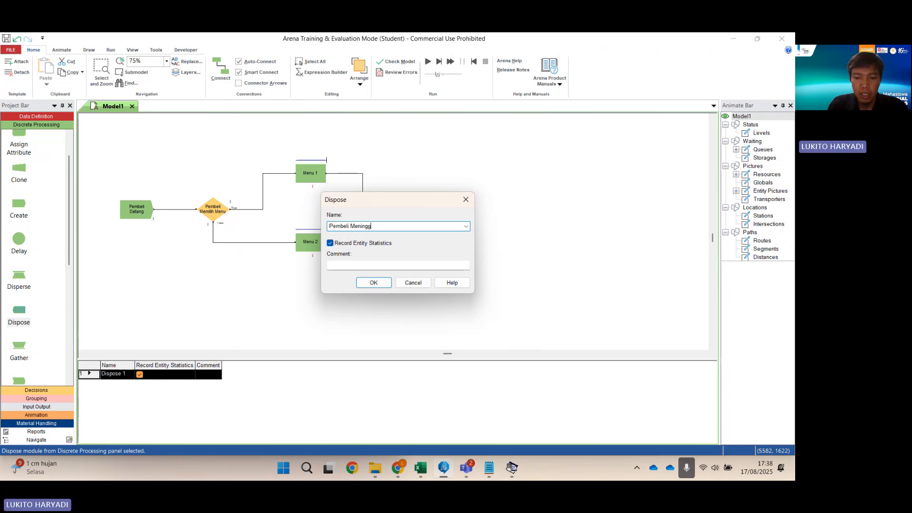
type("alkan ")
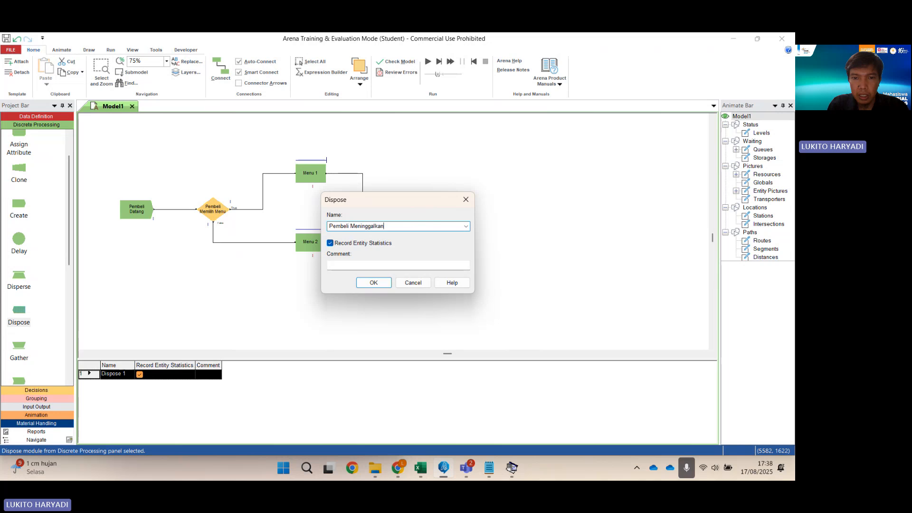
type("Sistem")
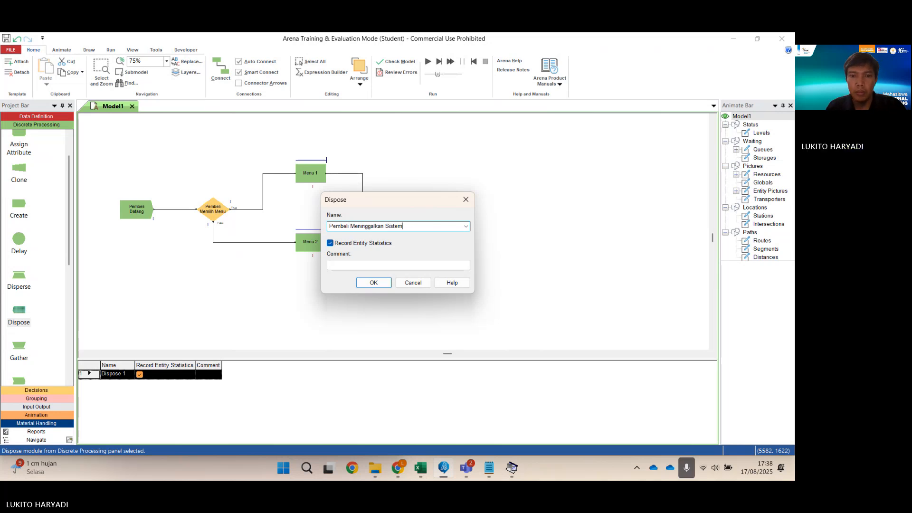
left_click(374, 283)
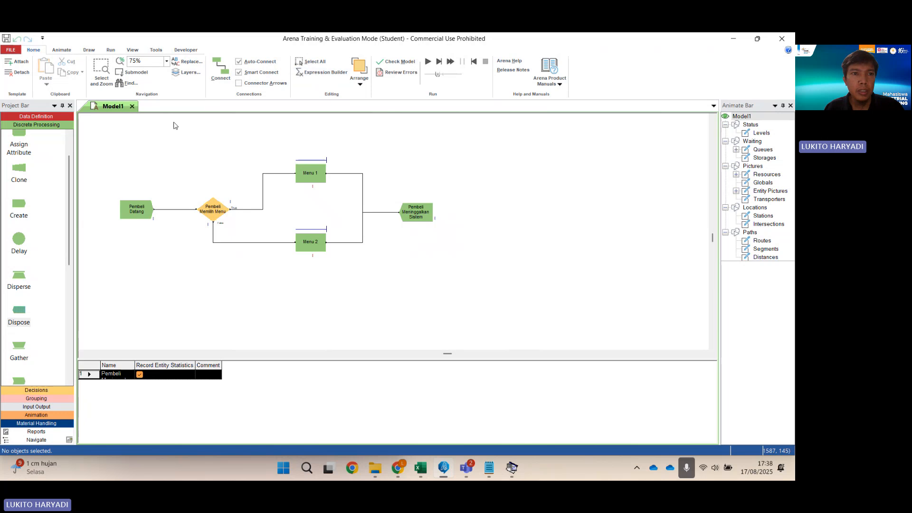
Check the model for errors and dismiss the result message
left_click(111, 50)
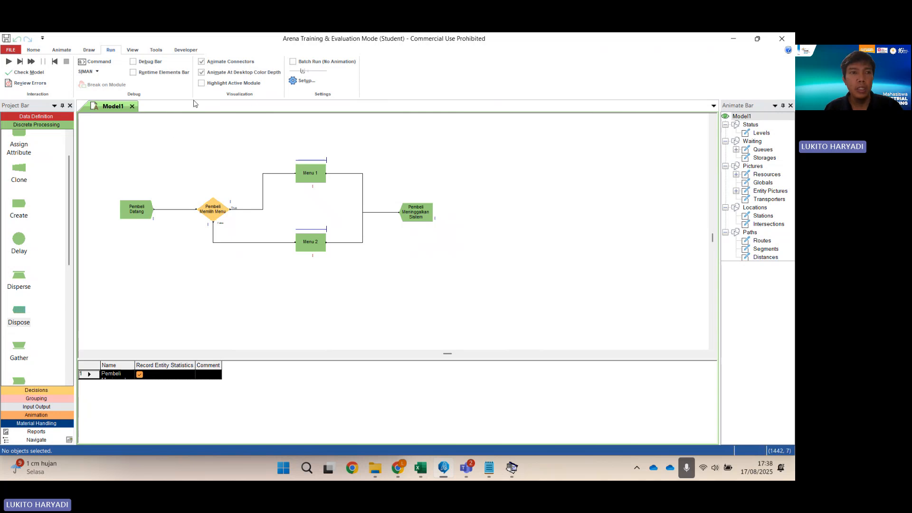
left_click(22, 74)
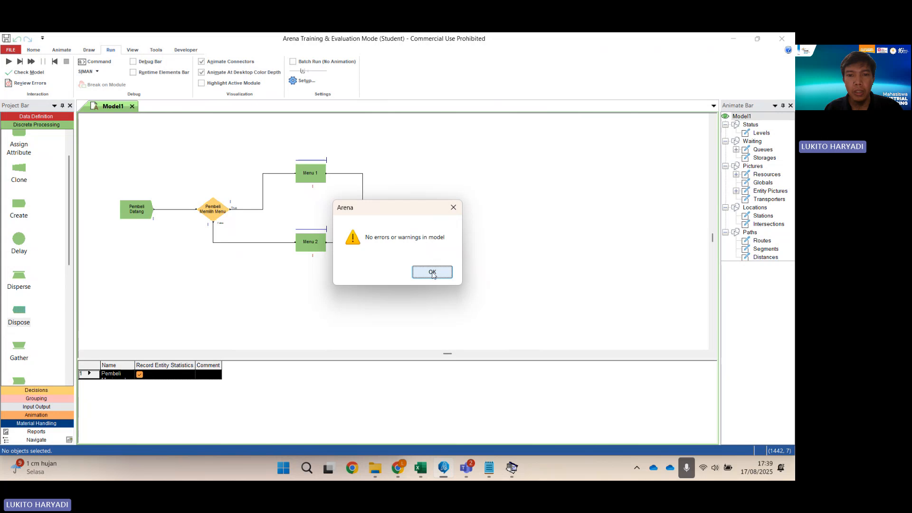
left_click(433, 273)
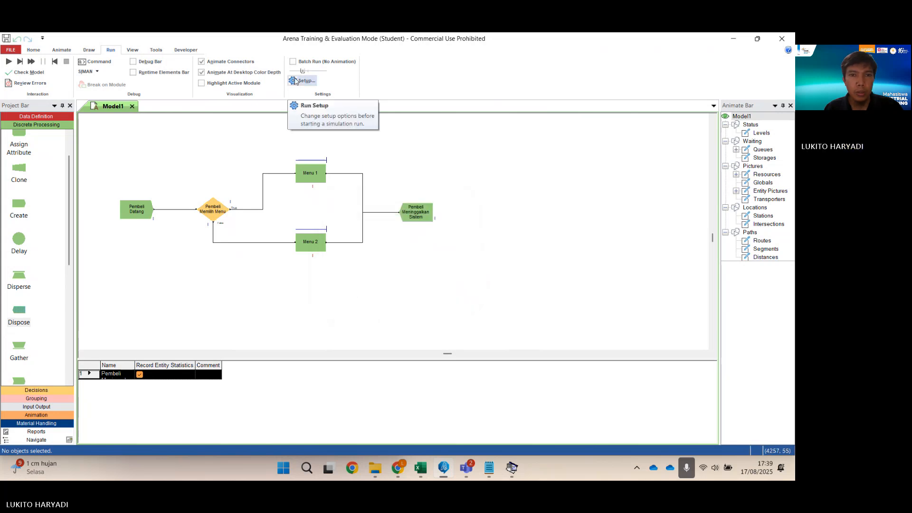
Set the default report in the run setup to SIMAN Summary Report
left_click(296, 81)
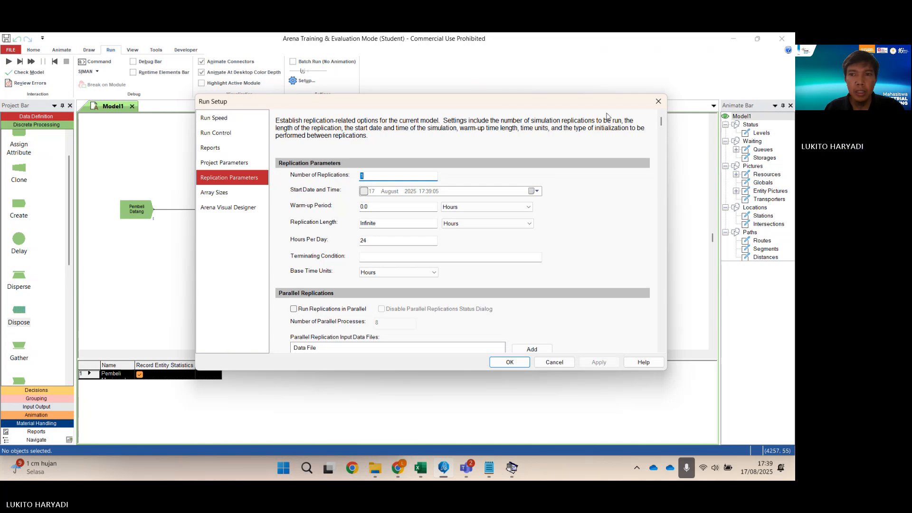
left_click(658, 101)
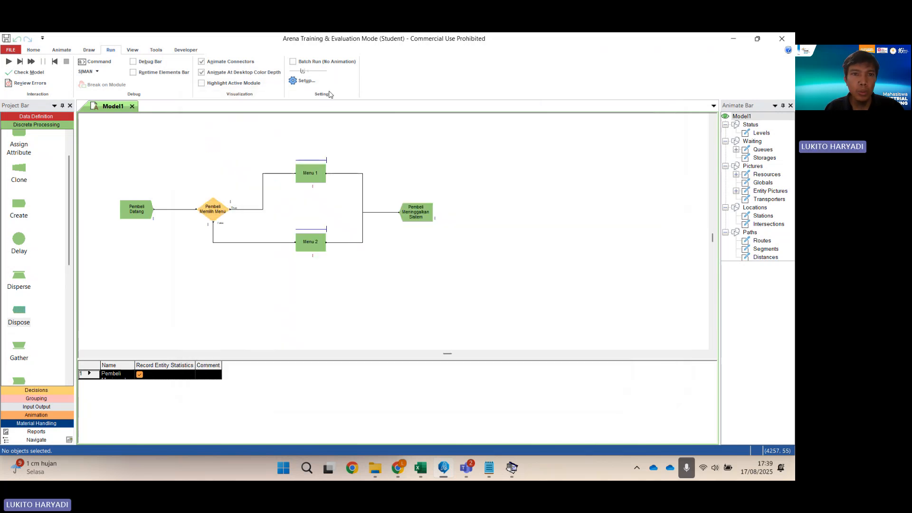
left_click(300, 84)
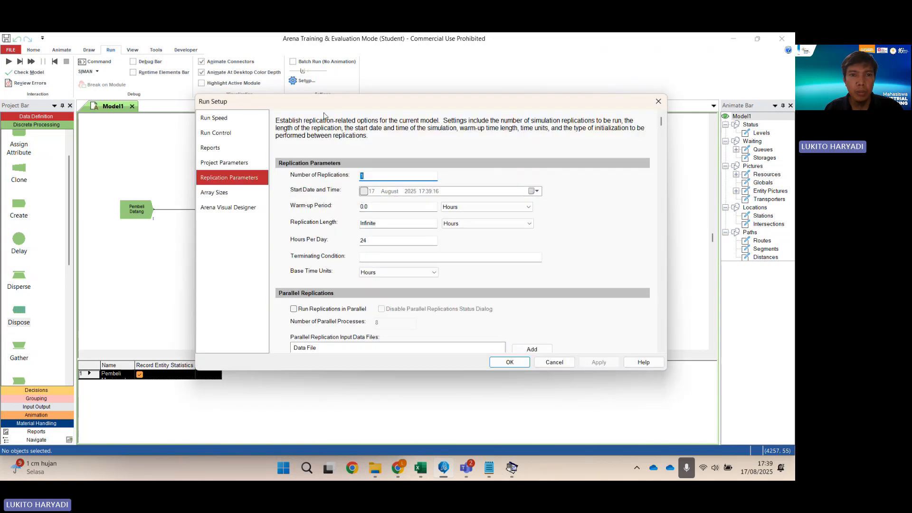
left_click(229, 148)
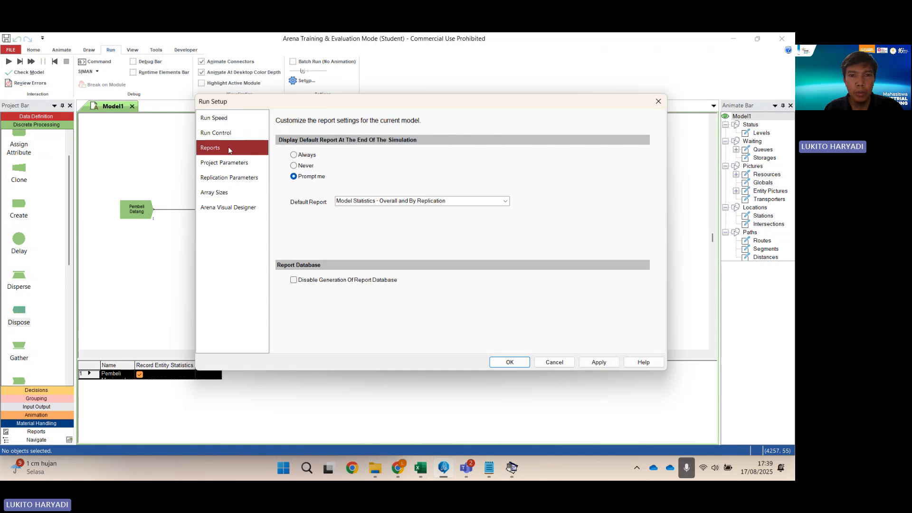
left_click(506, 202)
left_click(378, 218)
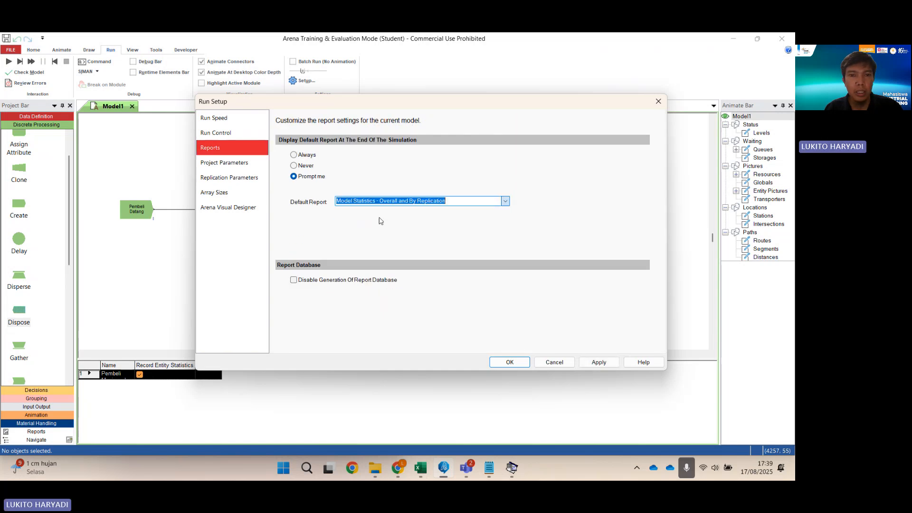
left_click(505, 201)
left_click(411, 211)
left_click(505, 202)
left_click(403, 218)
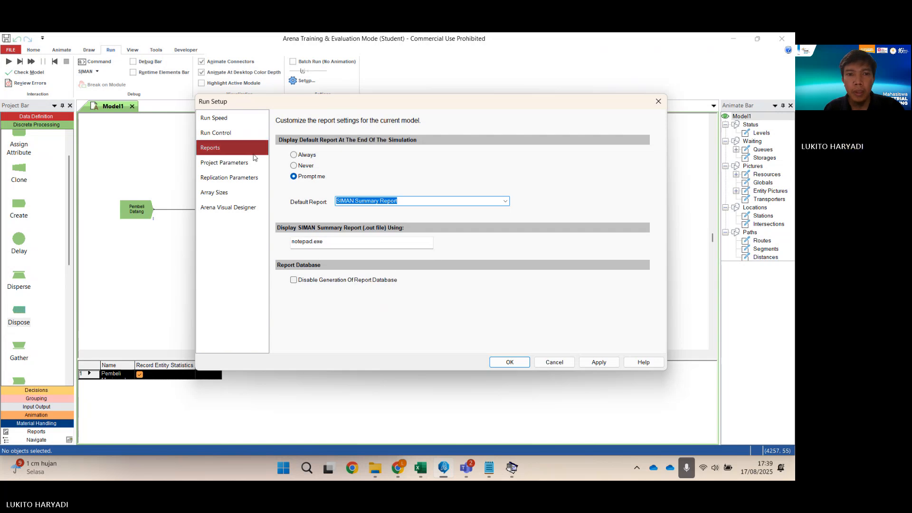
Set the replication parameters to 20 replications with a replication length of 7200 seconds
left_click(232, 178)
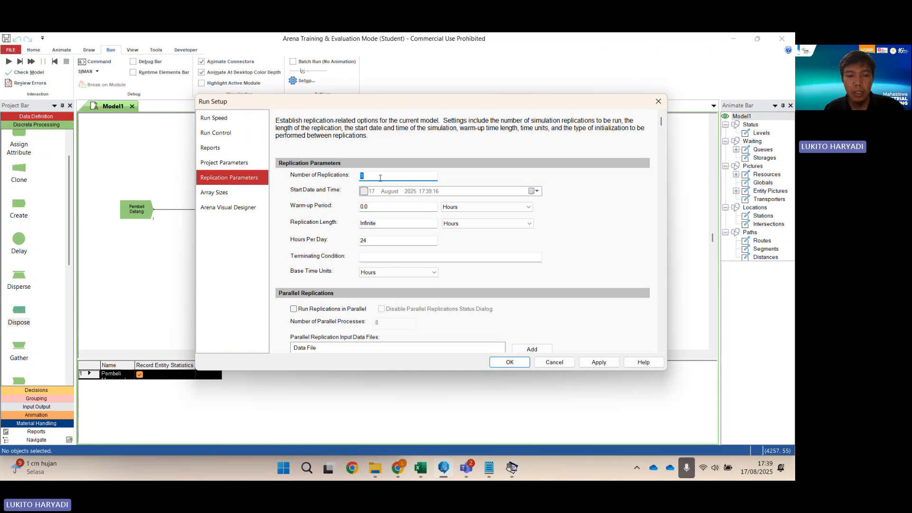
type("20")
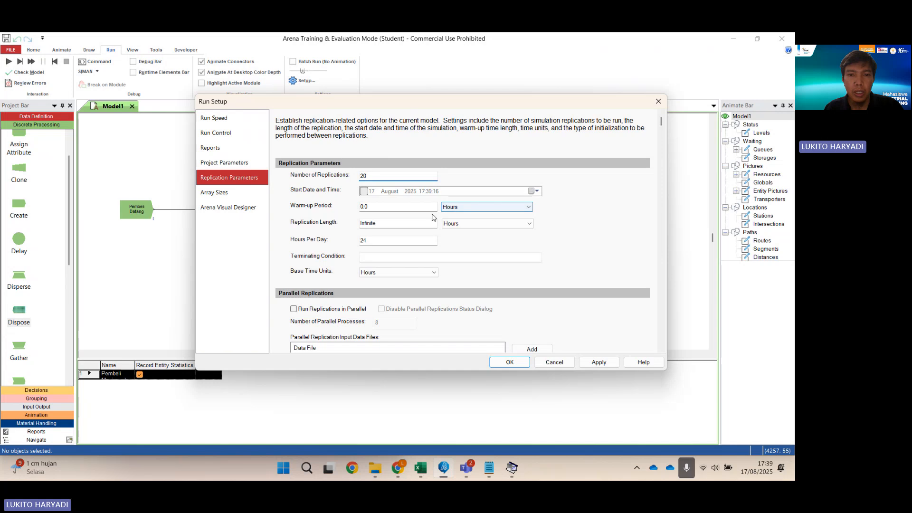
left_click(461, 224)
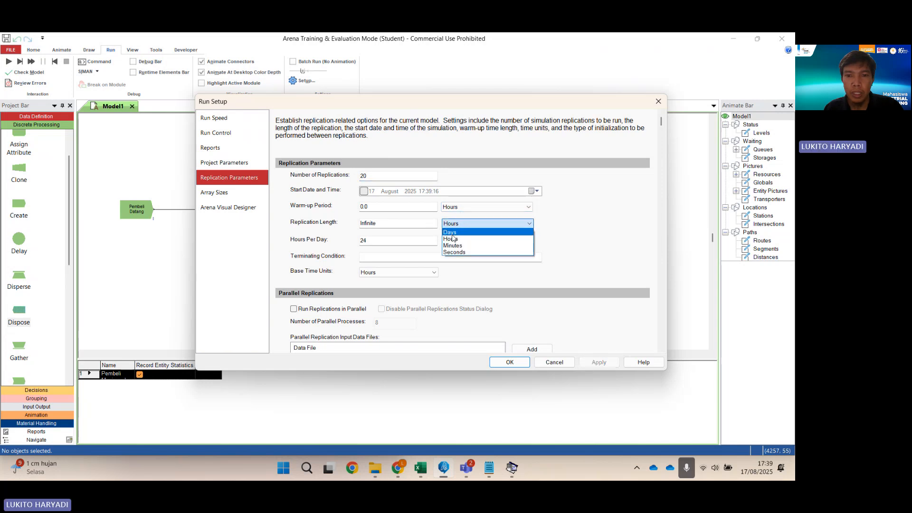
left_click(455, 252)
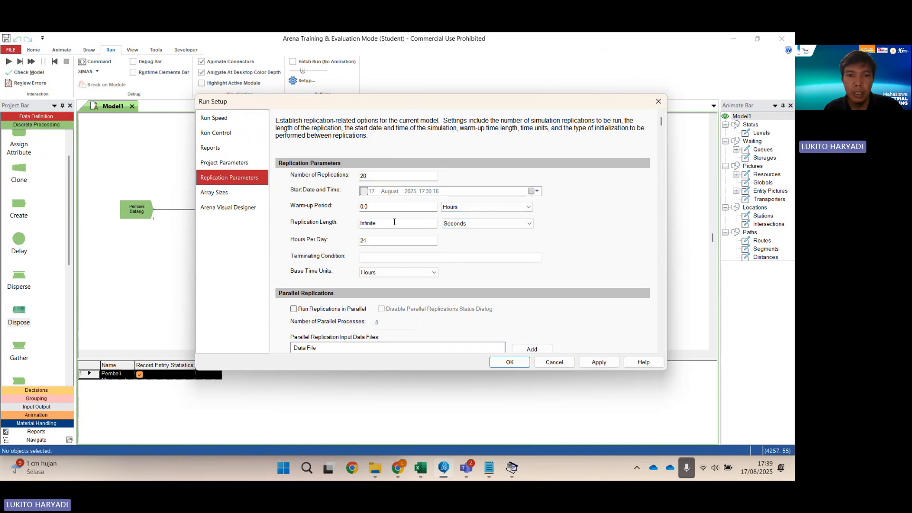
left_click_drag(394, 222, 341, 222)
type("7")
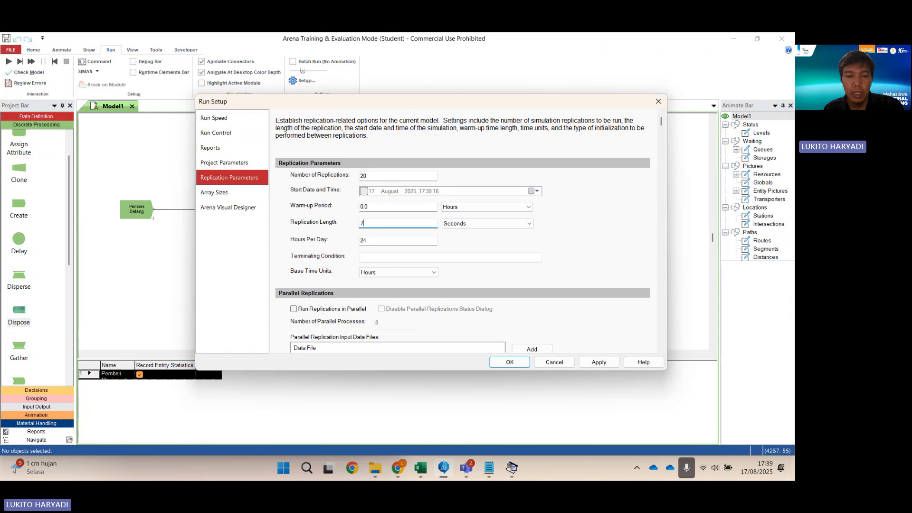
type("200")
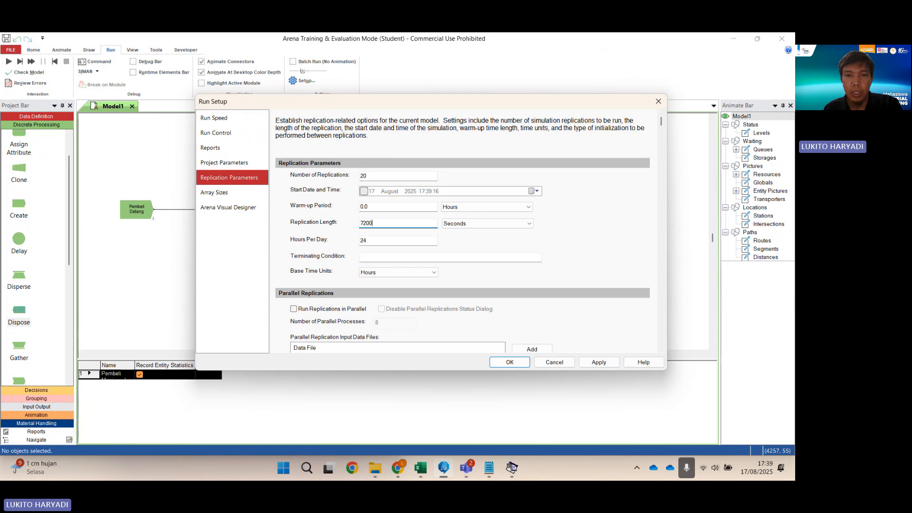
Set the base time units to Seconds, then apply and accept the run setup
left_click(394, 240)
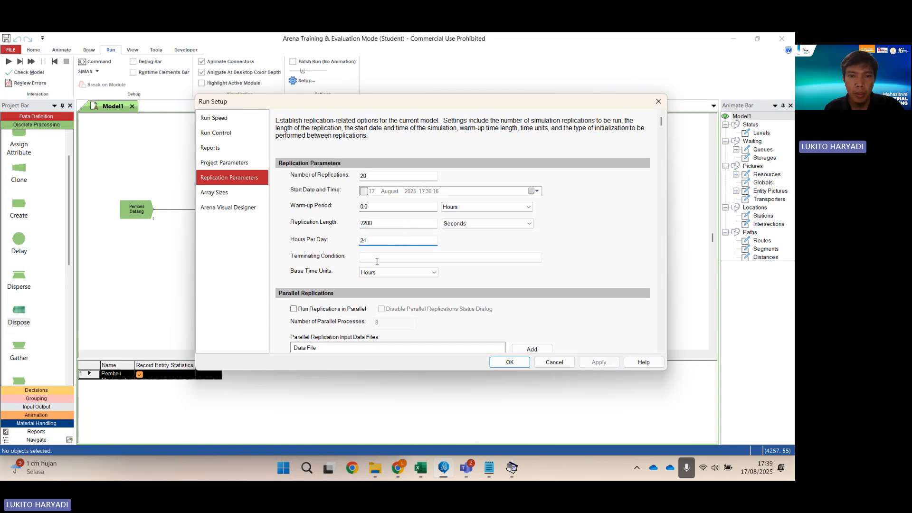
left_click(386, 274)
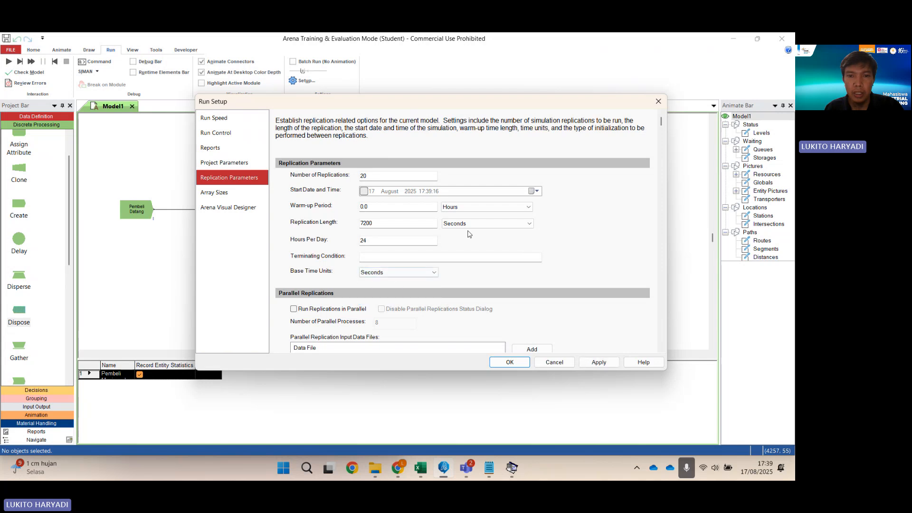
scroll(526, 347, "down", 1)
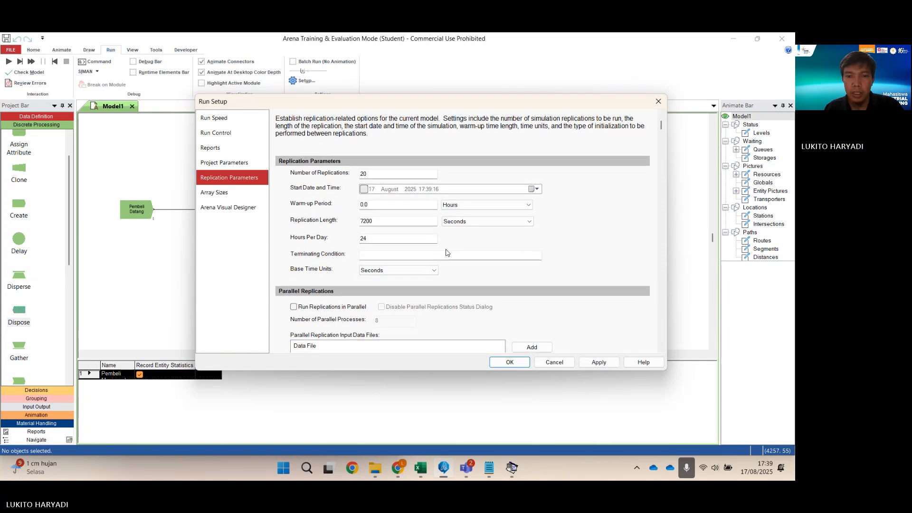
left_click(599, 363)
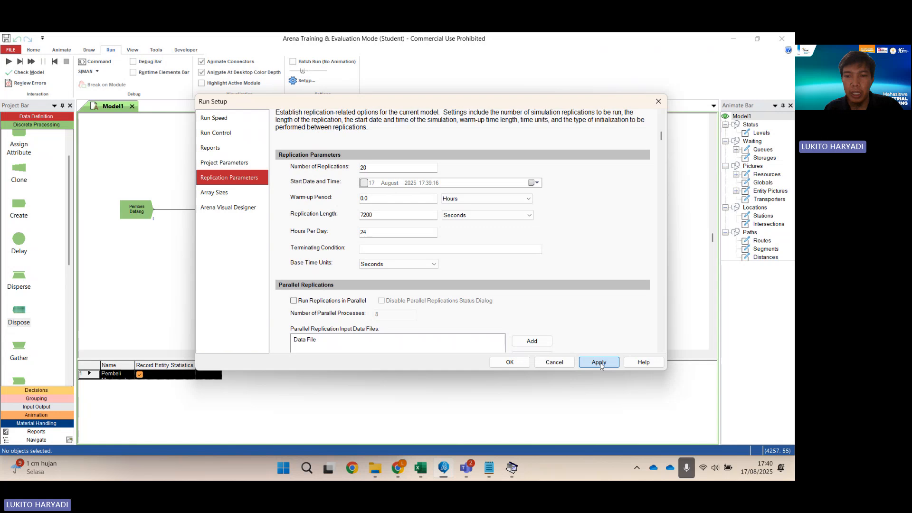
left_click(514, 364)
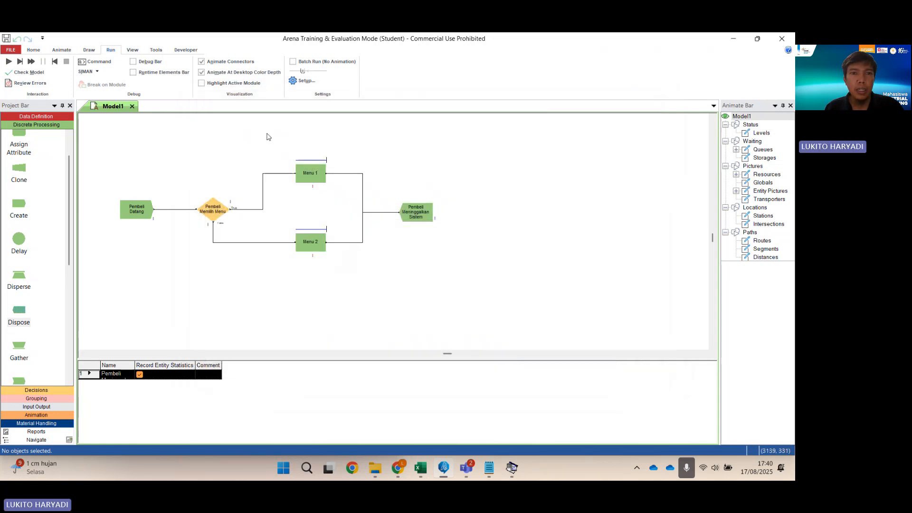
Run the simulation to completion and view its SIMAN summary report in a maximized Notepad window
left_click(8, 61)
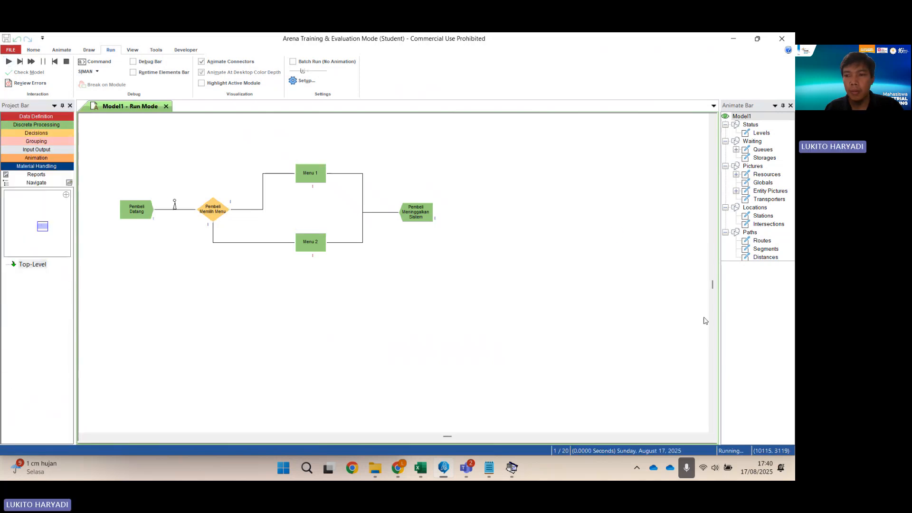
scroll(568, 391, "down", 1)
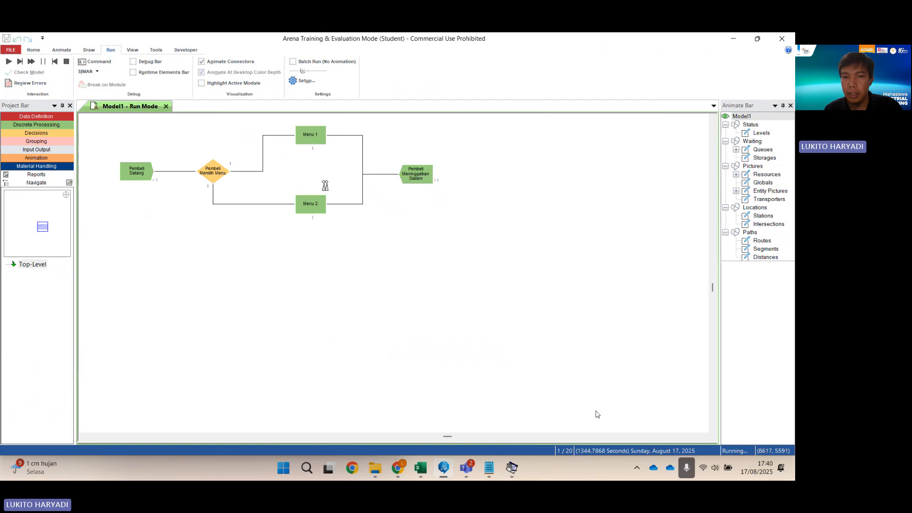
scroll(421, 291, "up", 1)
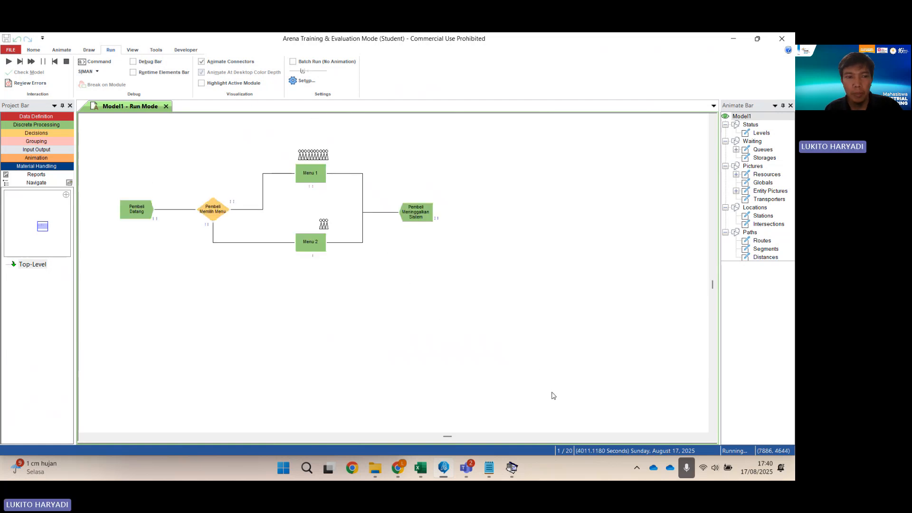
scroll(555, 420, "down", 1)
scroll(546, 423, "up", 1)
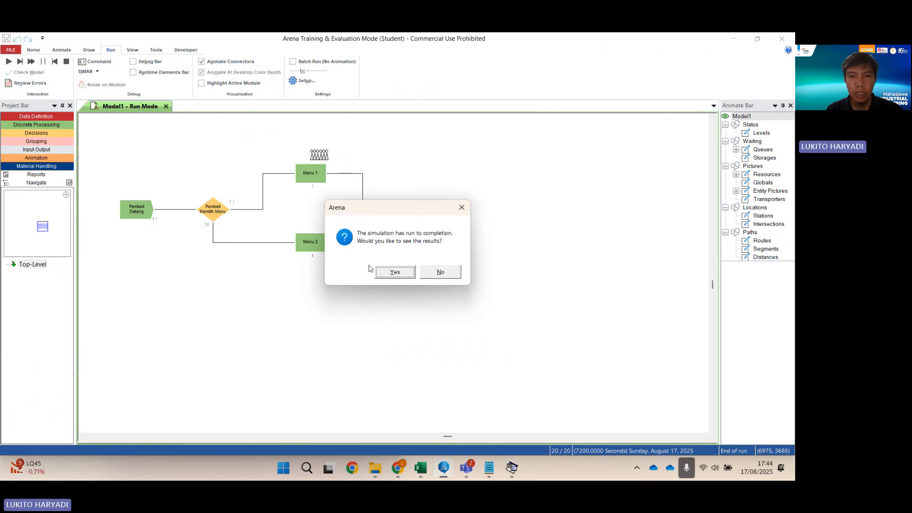
left_click(396, 272)
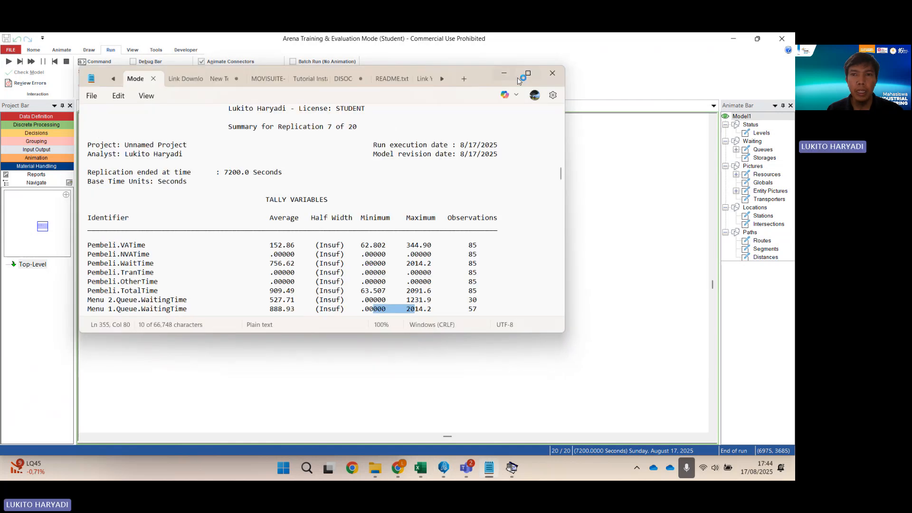
left_click(528, 74)
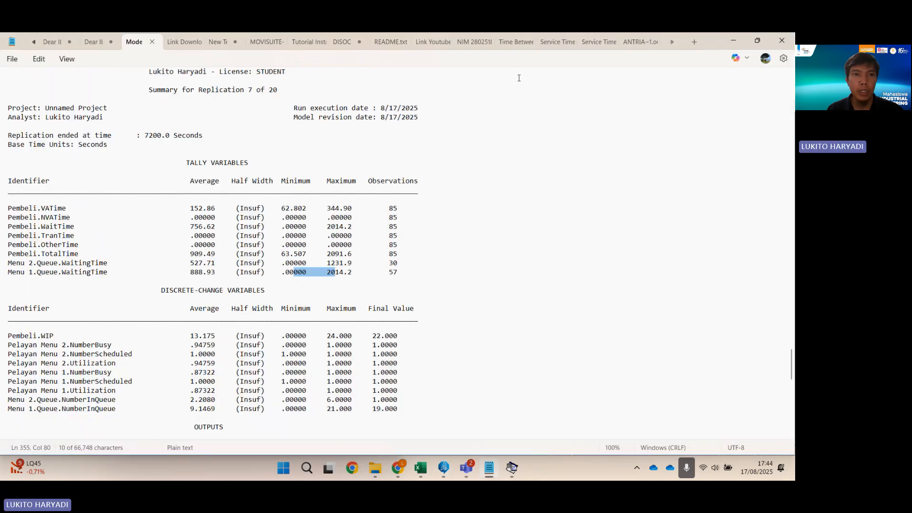
Examine the individual replication summaries in the report, highlighting the summary heading for replication 10 of 20
scroll(237, 230, "down", 3)
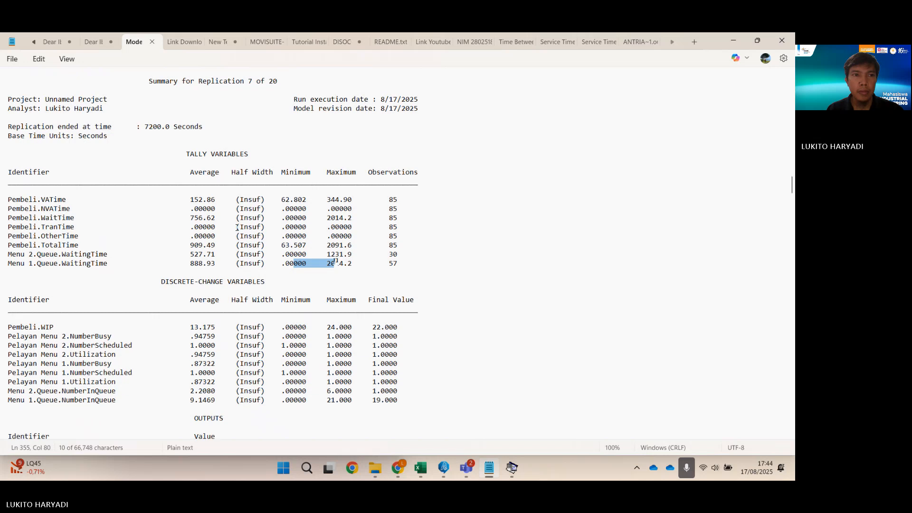
scroll(237, 230, "down", 20)
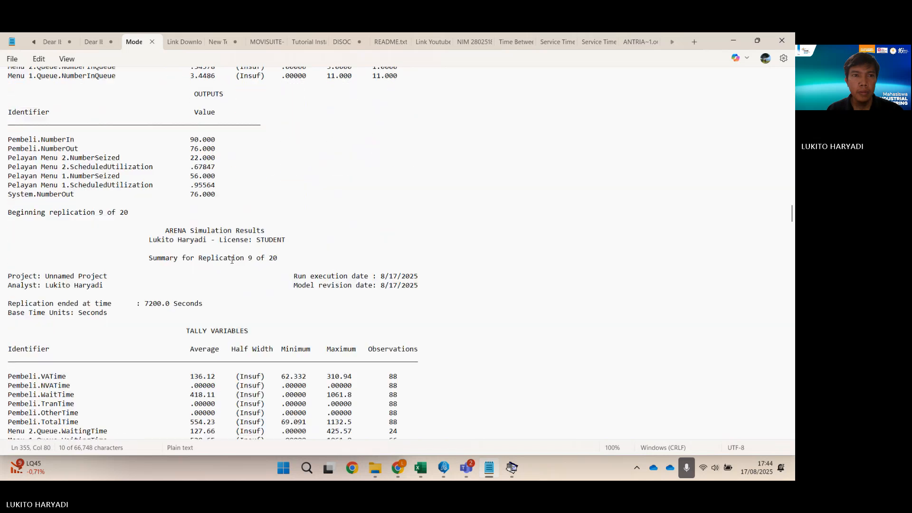
scroll(231, 260, "down", 20)
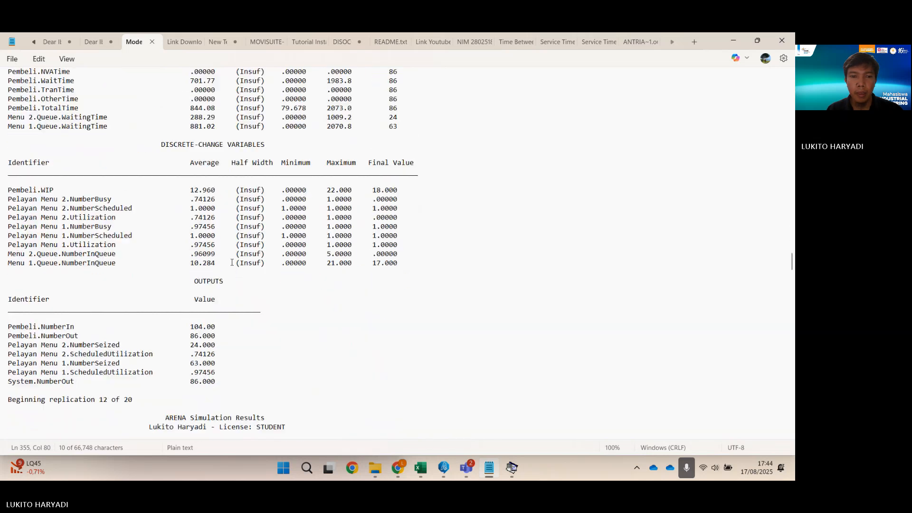
scroll(200, 245, "up", 15)
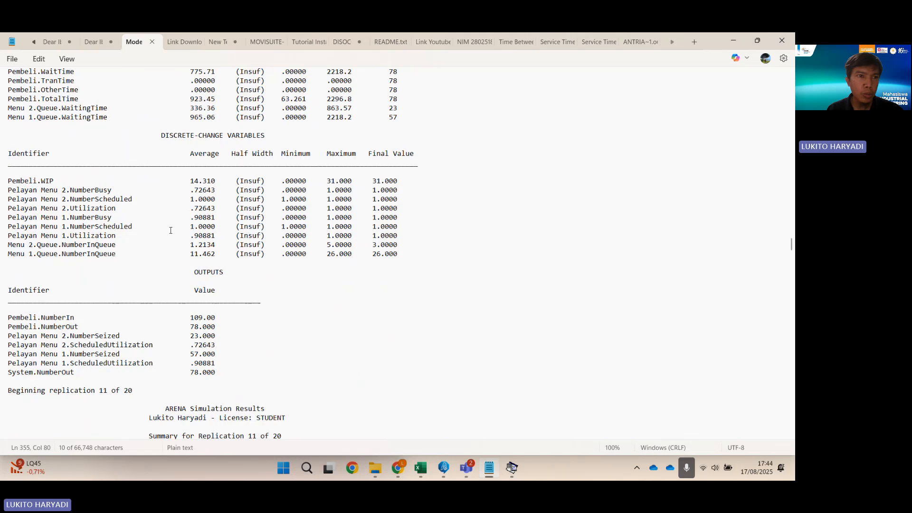
scroll(170, 230, "down", 2)
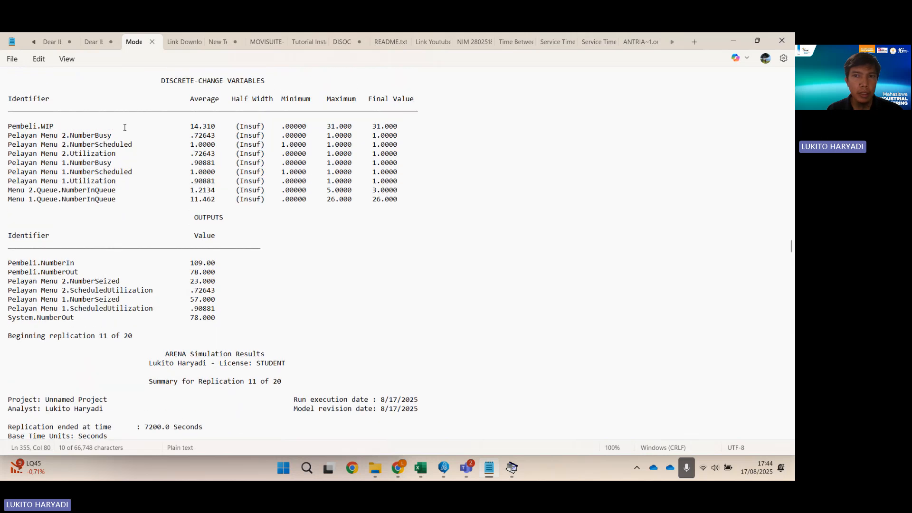
scroll(166, 112, "up", 5)
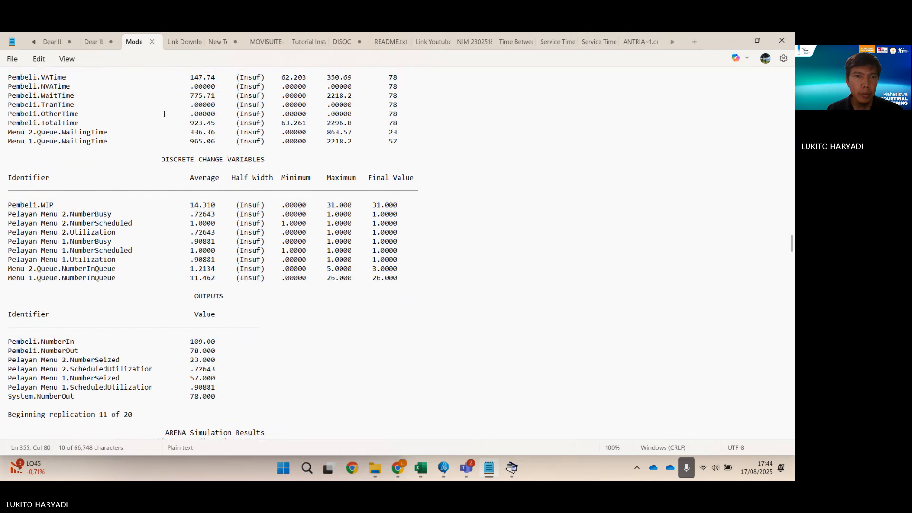
scroll(164, 114, "up", 3)
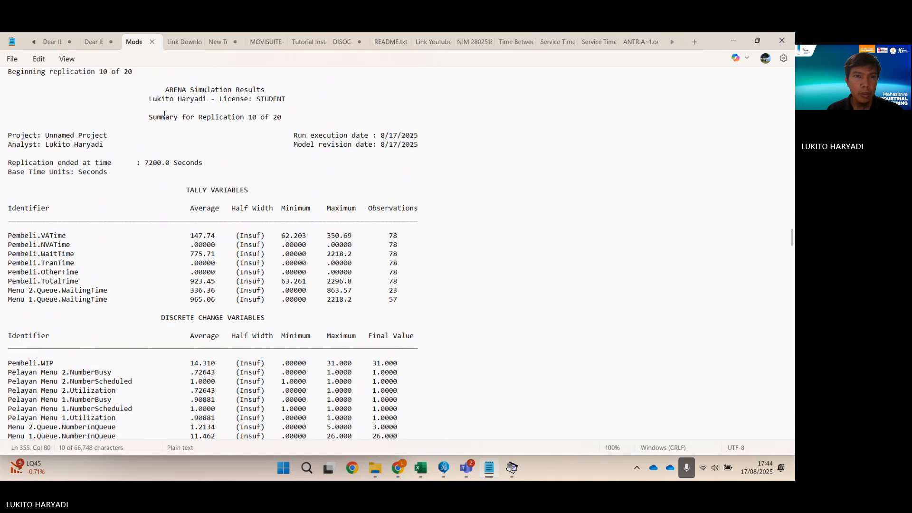
left_click_drag(150, 118, 285, 118)
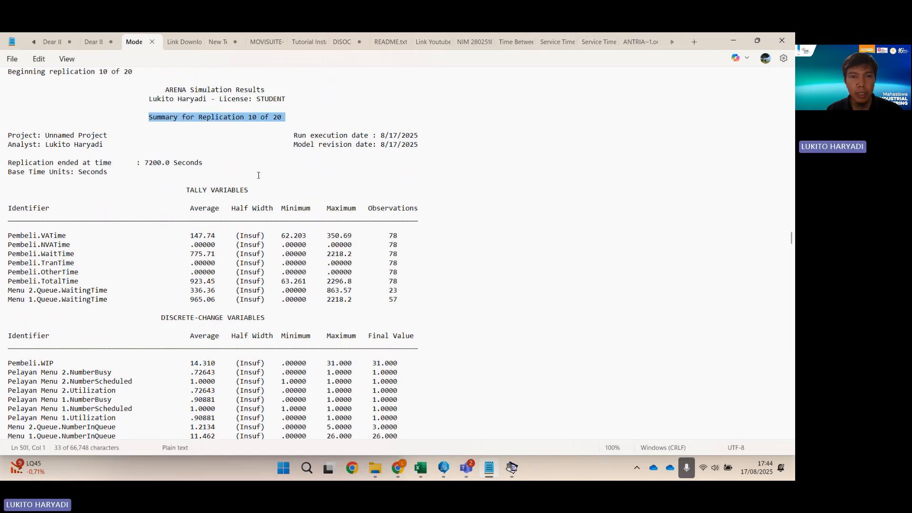
scroll(257, 205, "down", 15)
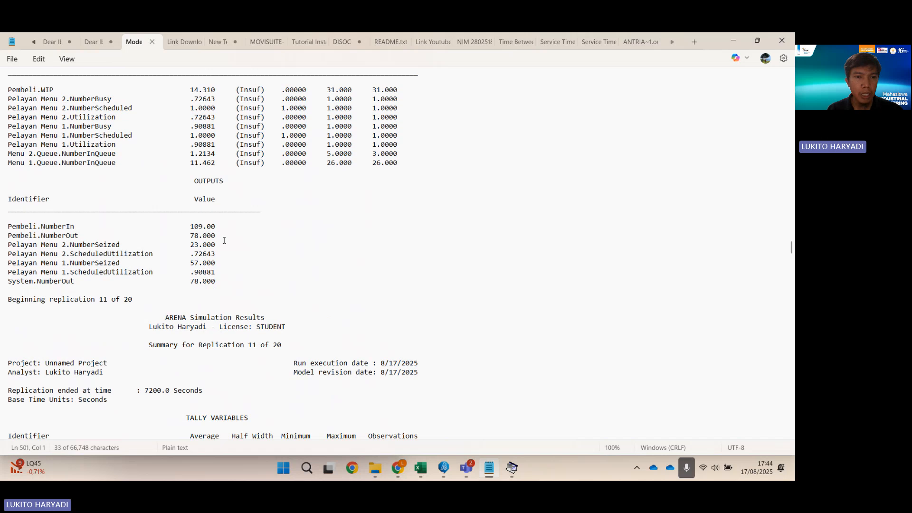
scroll(182, 217, "down", 14)
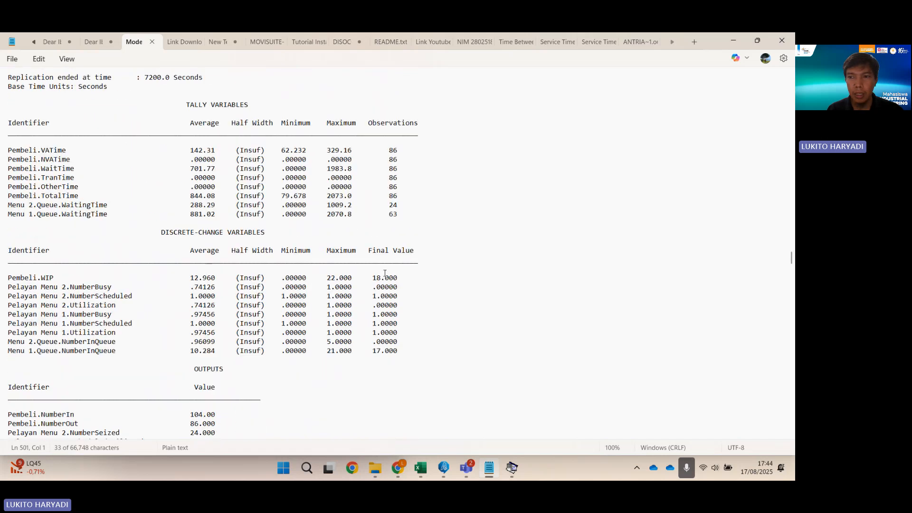
Examine the Output Summary for 20 Replications at the report's end, highlighting the average Pembeli.NumberIn and Pembeli.NumberOut values
left_click_drag(791, 264, 791, 425)
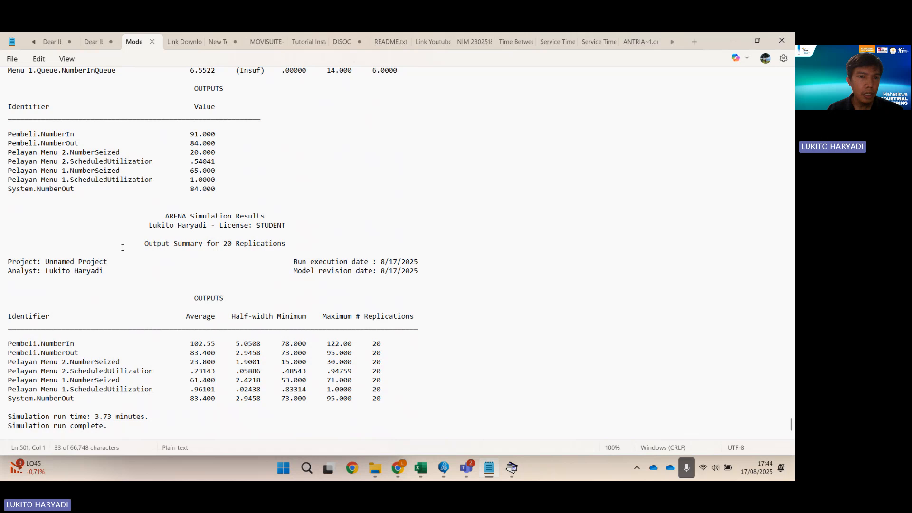
left_click_drag(165, 216, 299, 425)
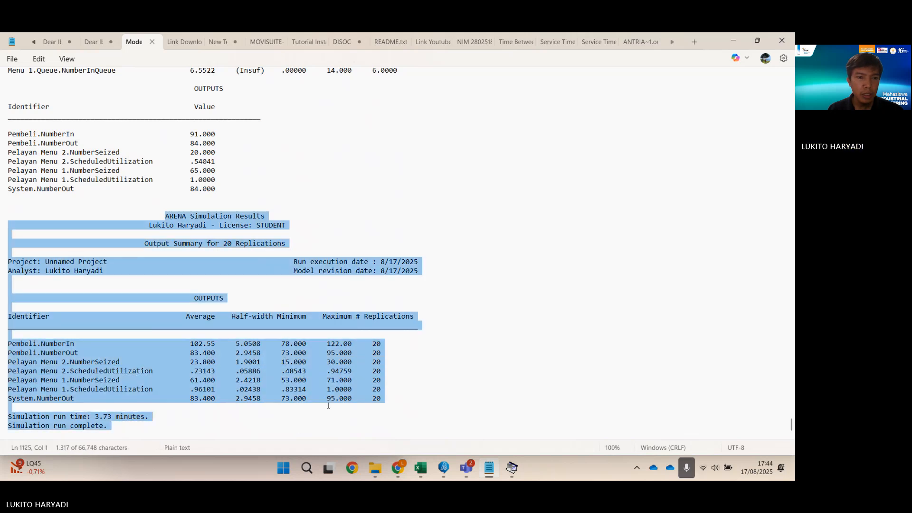
left_click(406, 379)
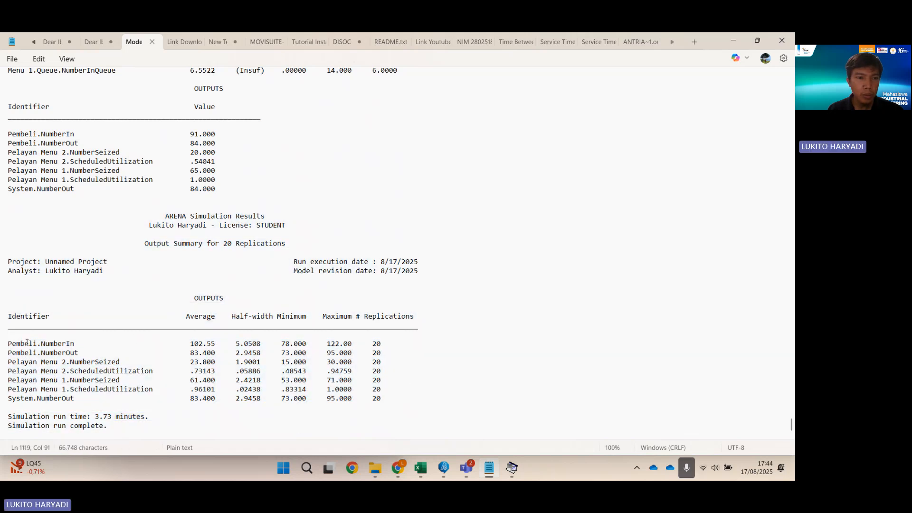
triple_click(5, 345)
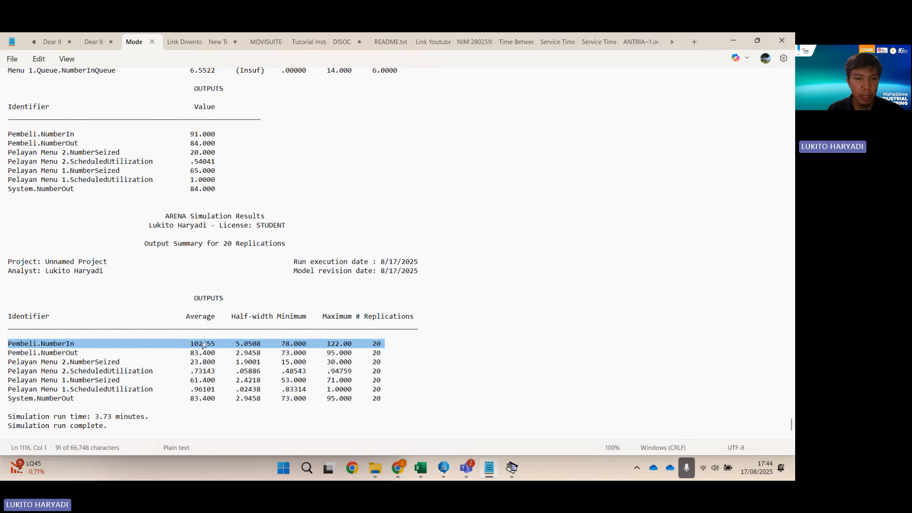
left_click_drag(8, 353, 226, 346)
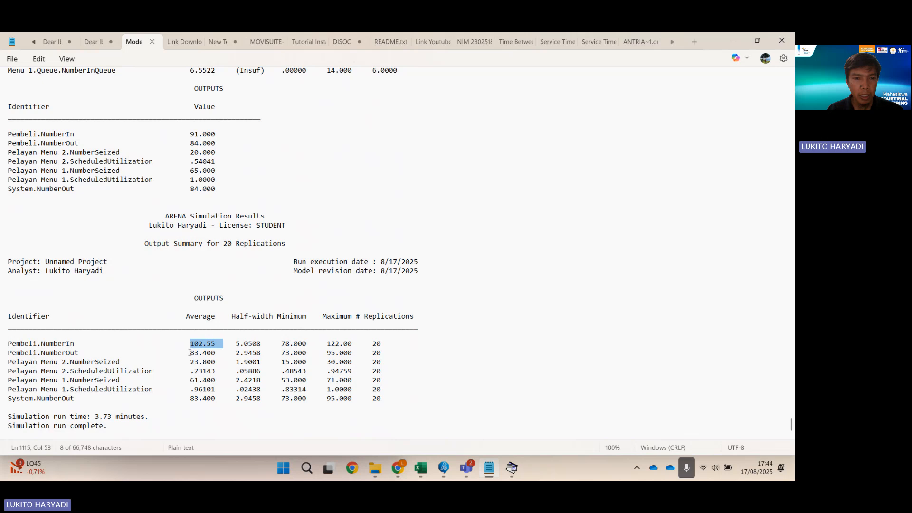
left_click_drag(189, 352, 221, 353)
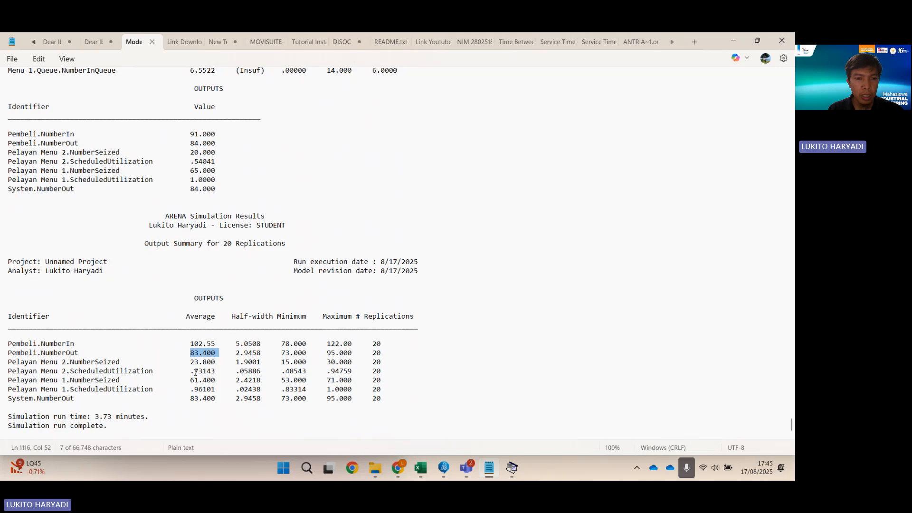
Examine the average, minimum and maximum ScheduledUtilization of Pelayan Menu 2 and Pelayan Menu 1 in the output summary
left_click_drag(191, 373, 217, 372)
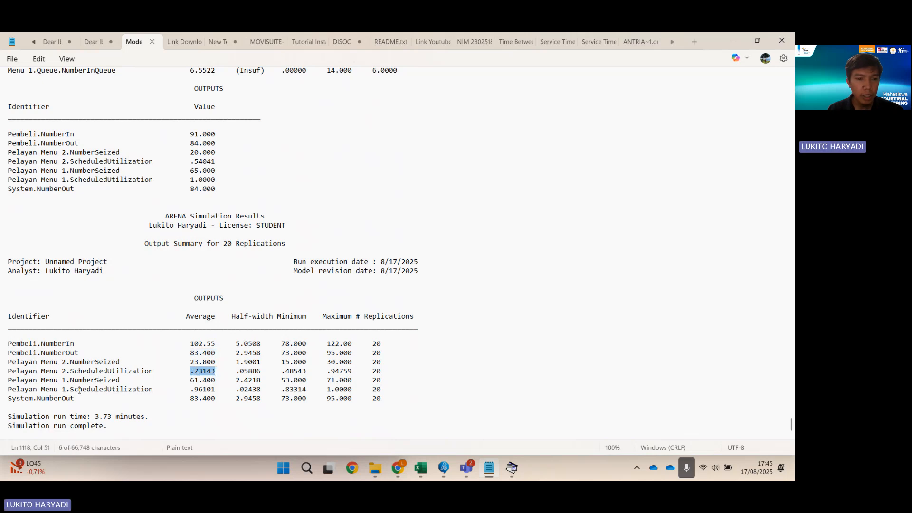
left_click_drag(191, 390, 216, 389)
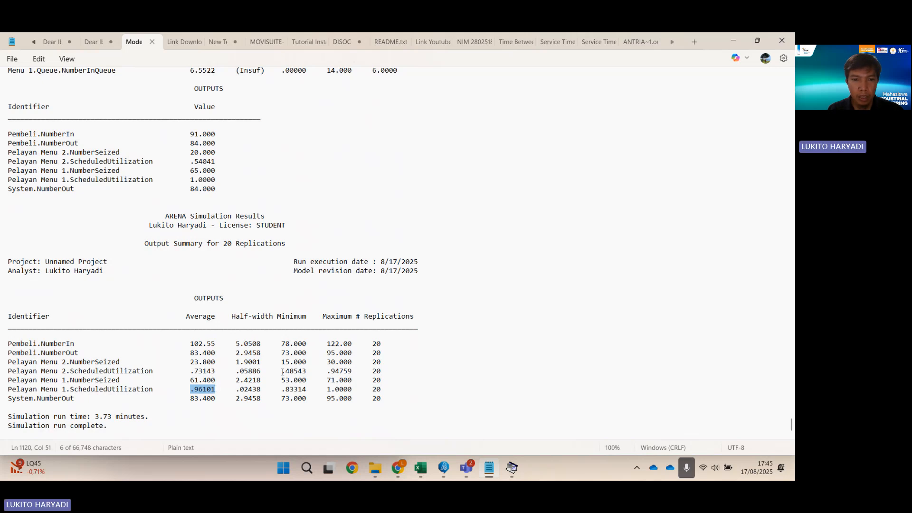
left_click_drag(282, 370, 306, 374)
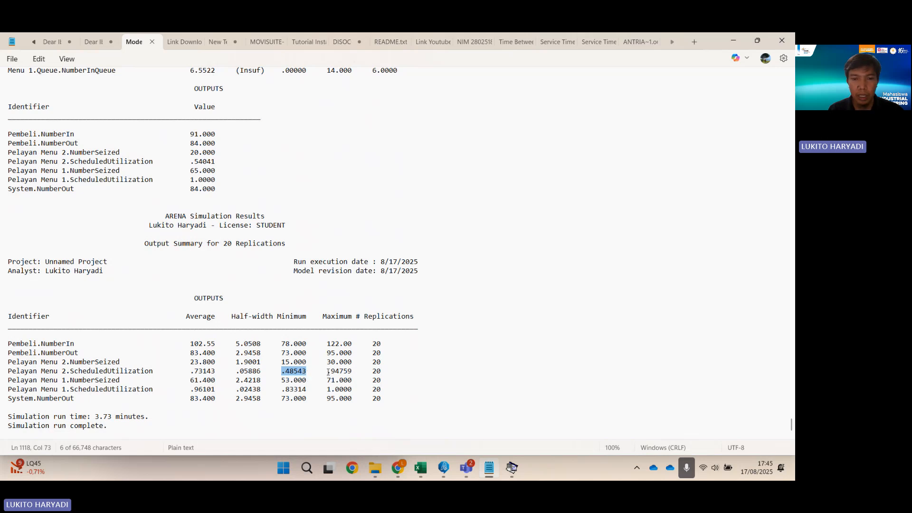
left_click_drag(327, 372, 351, 372)
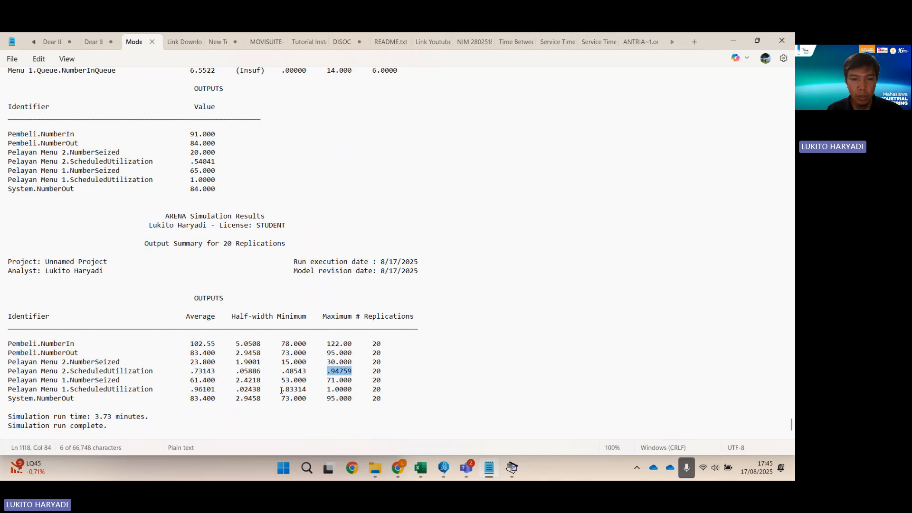
left_click_drag(282, 390, 359, 388)
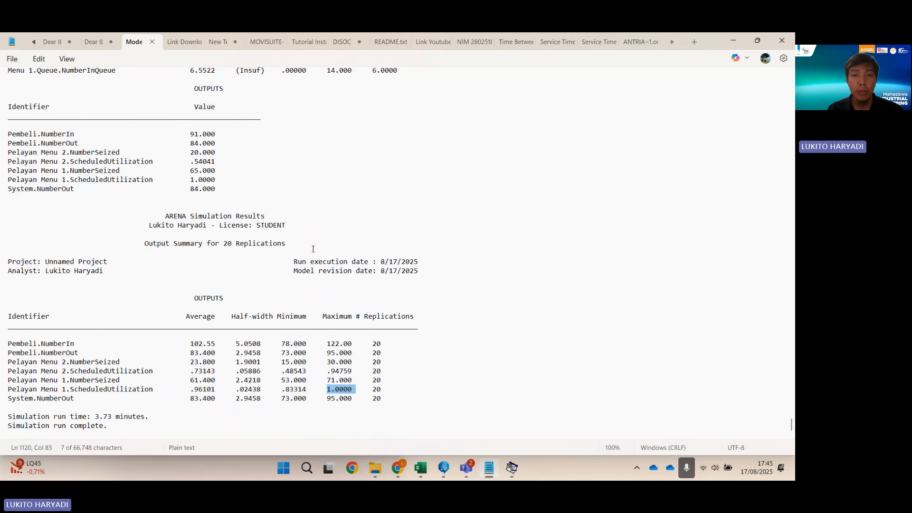
left_click(340, 224)
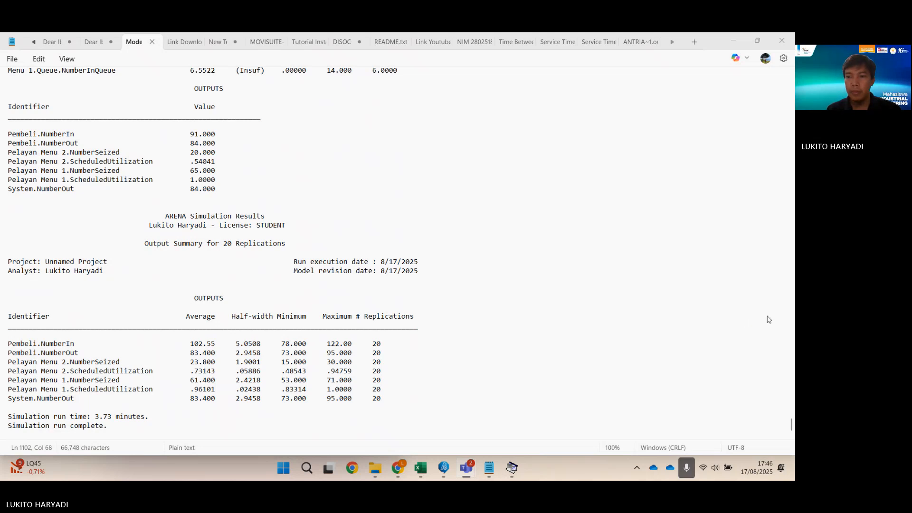
Switch to the Microsoft Teams meeting and stop its recording
left_click(581, 272)
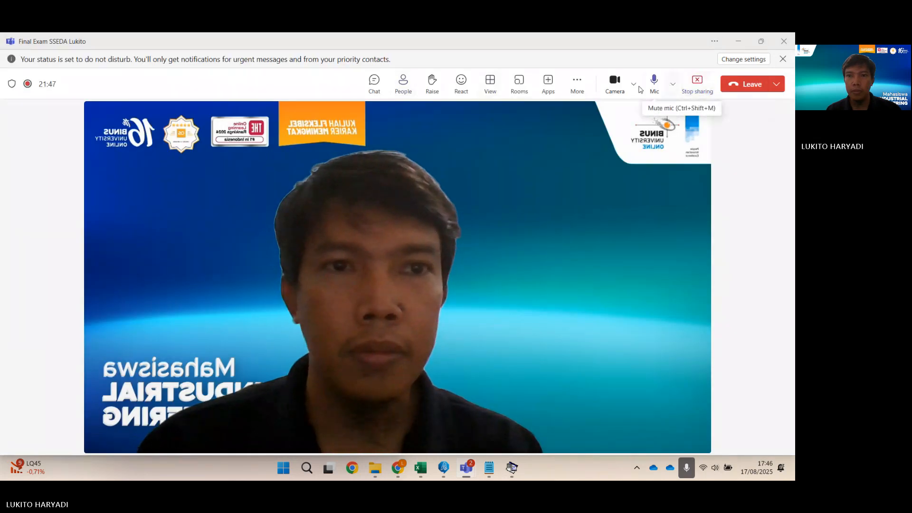
left_click(577, 84)
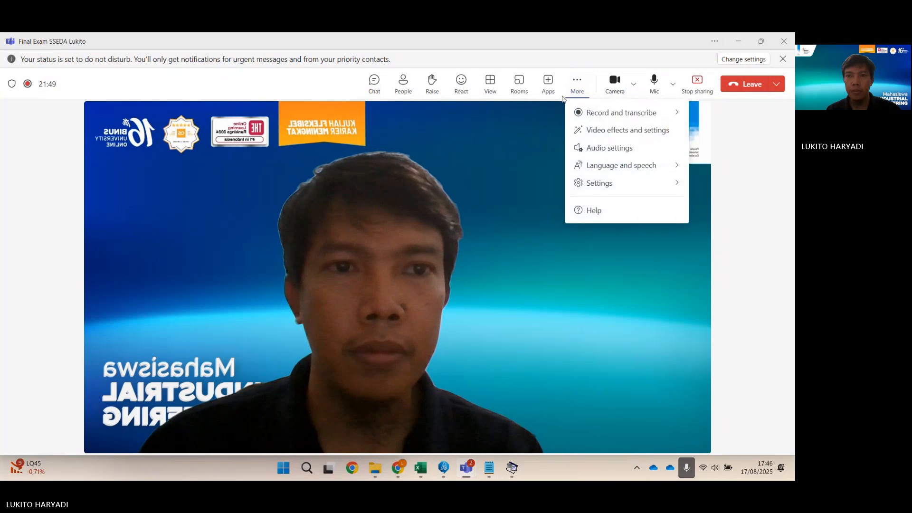
mouse_move(591, 113)
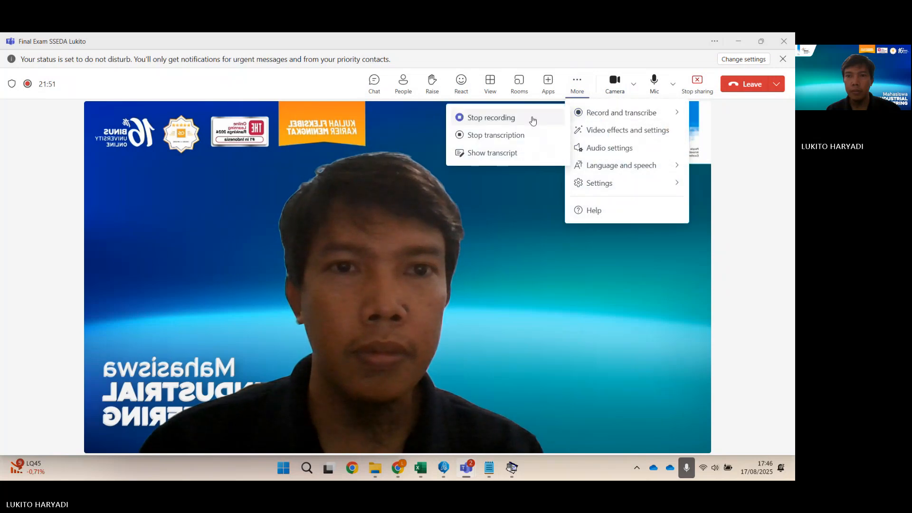
left_click(514, 119)
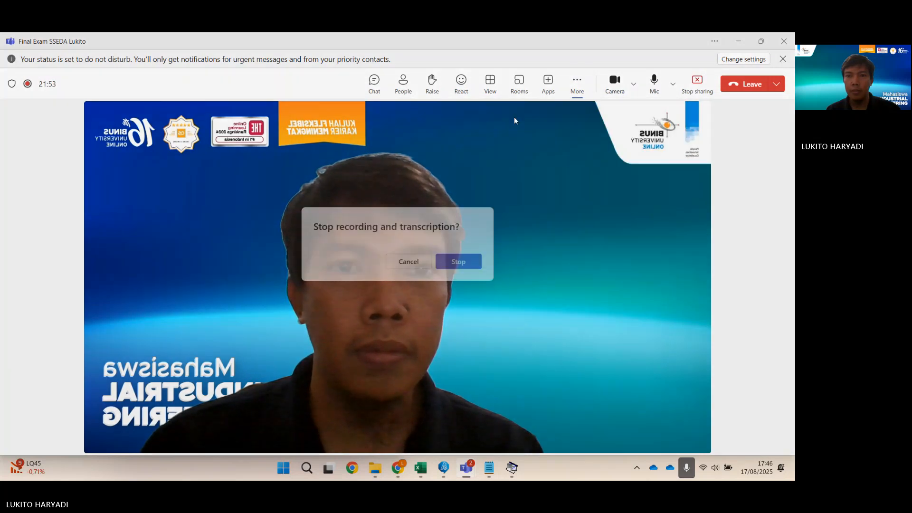